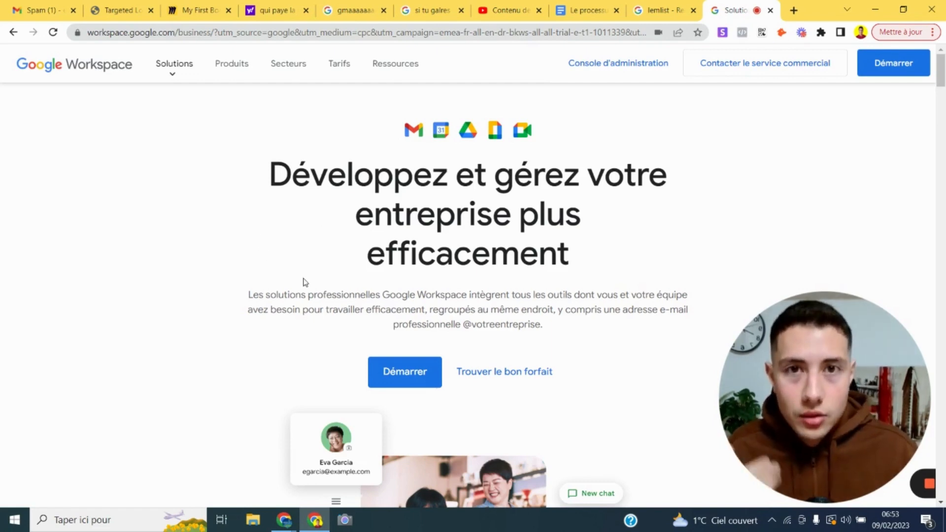
Submit the Google Workspace sign-up details for a business with 2-9 employees in France and state that a domain is needed
scroll(530, 303, "down", 1)
left_click(414, 317)
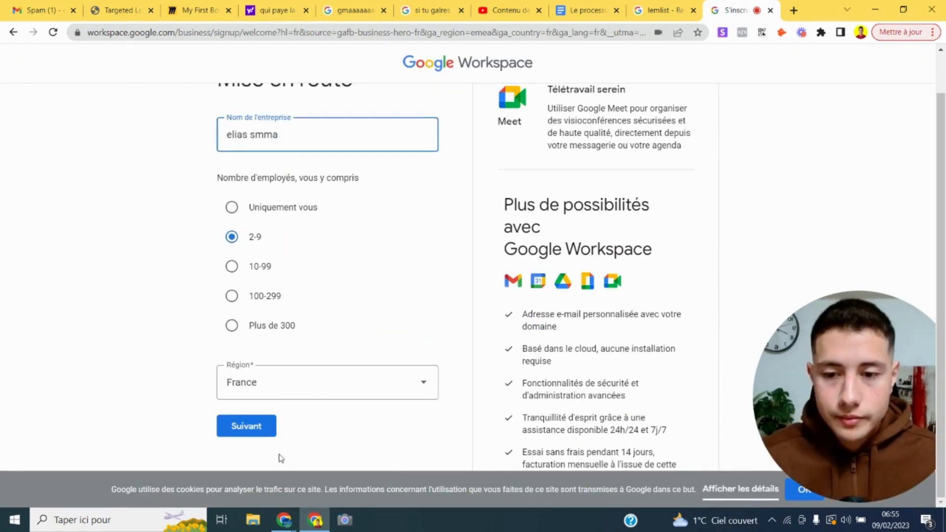
left_click(251, 427)
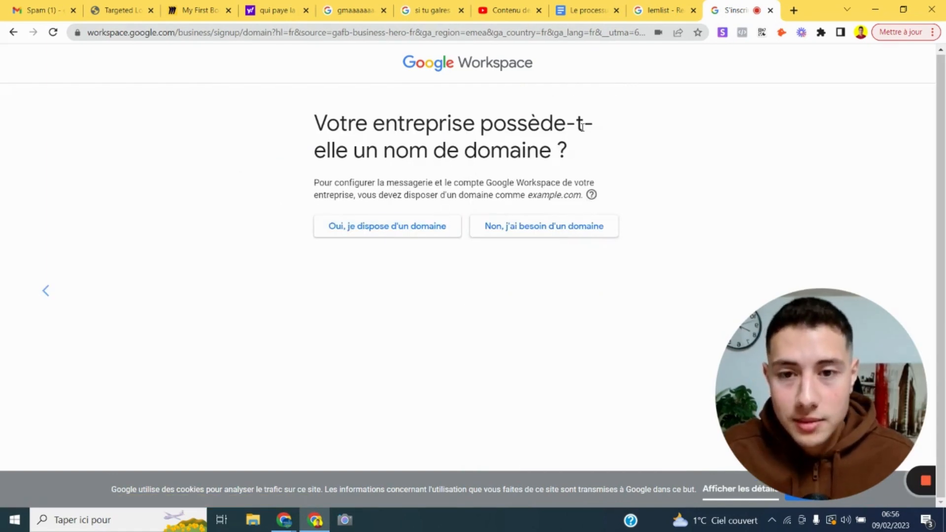
left_click(513, 235)
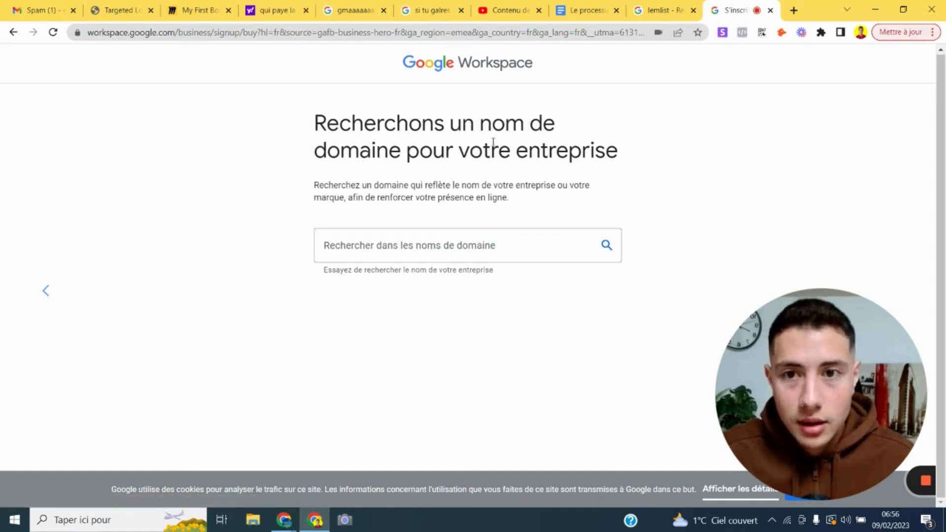
Search for the domain agenceweb.net and review the alternative domains with their yearly prices
left_click(427, 248)
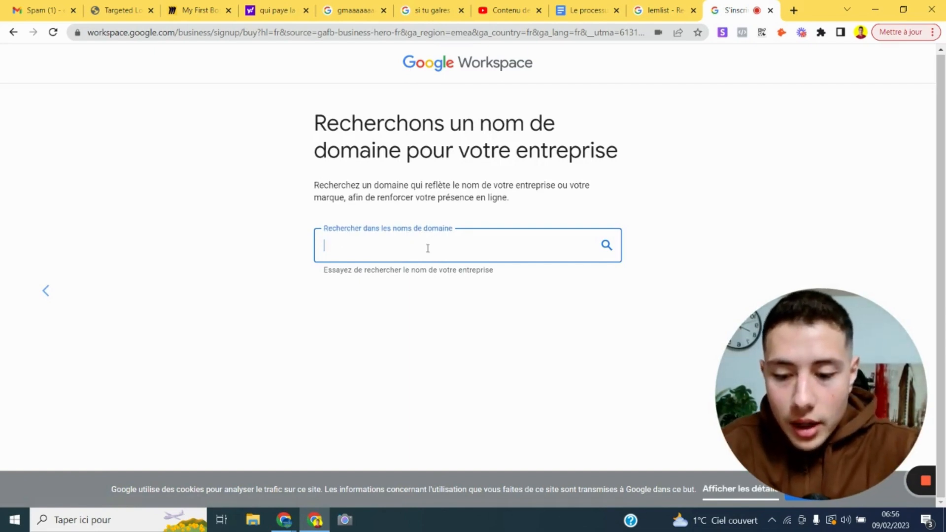
type("agenceweb")
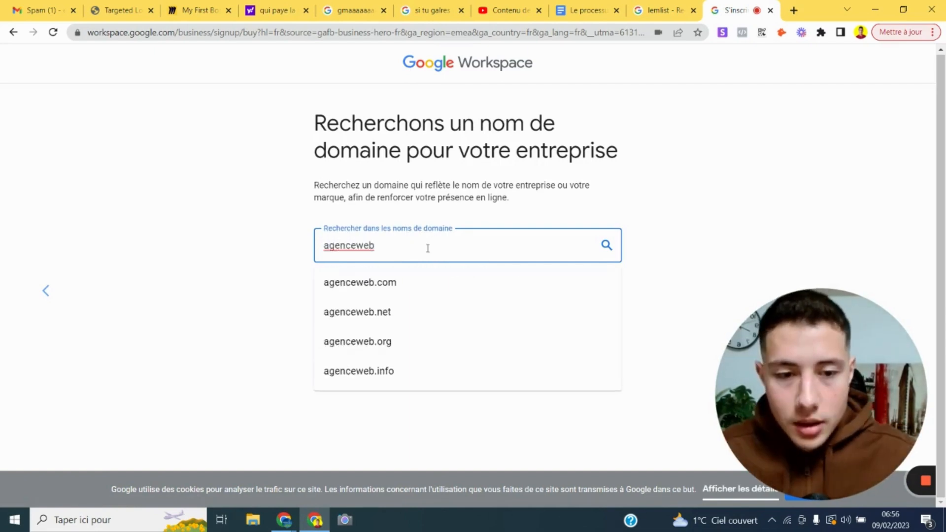
left_click(418, 318)
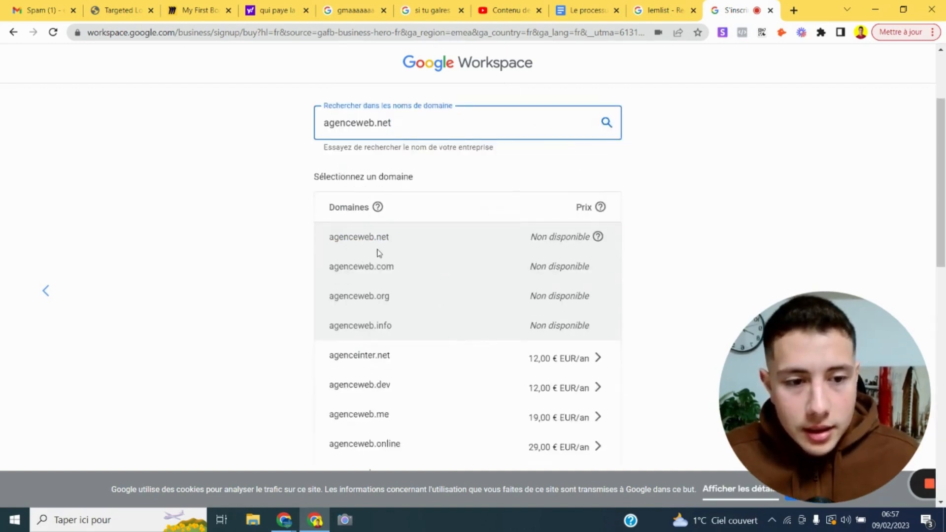
scroll(415, 266, "down", 4)
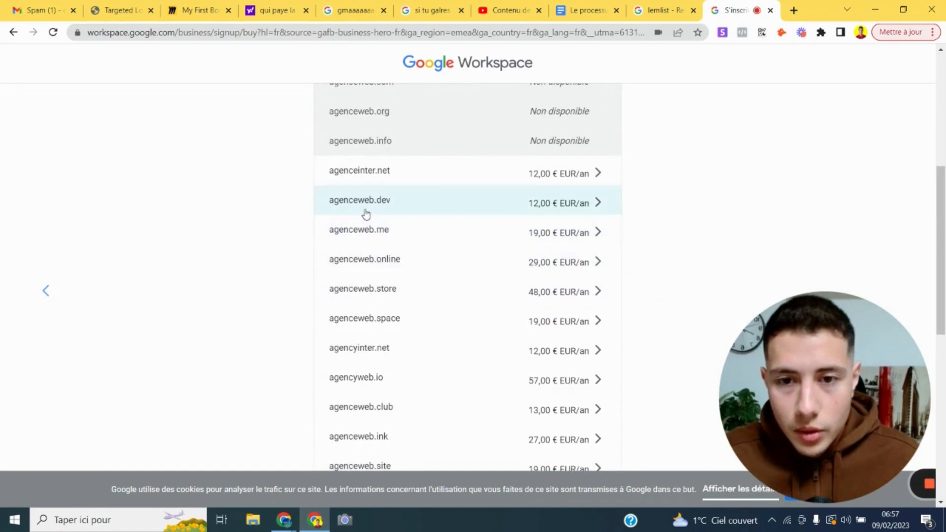
scroll(366, 284, "down", 2)
scroll(365, 286, "up", 2)
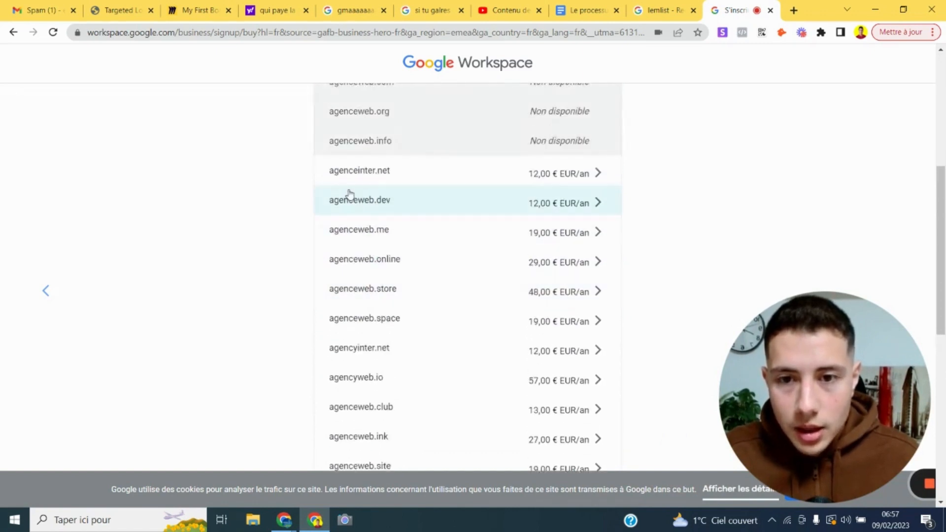
scroll(460, 210, "up", 3)
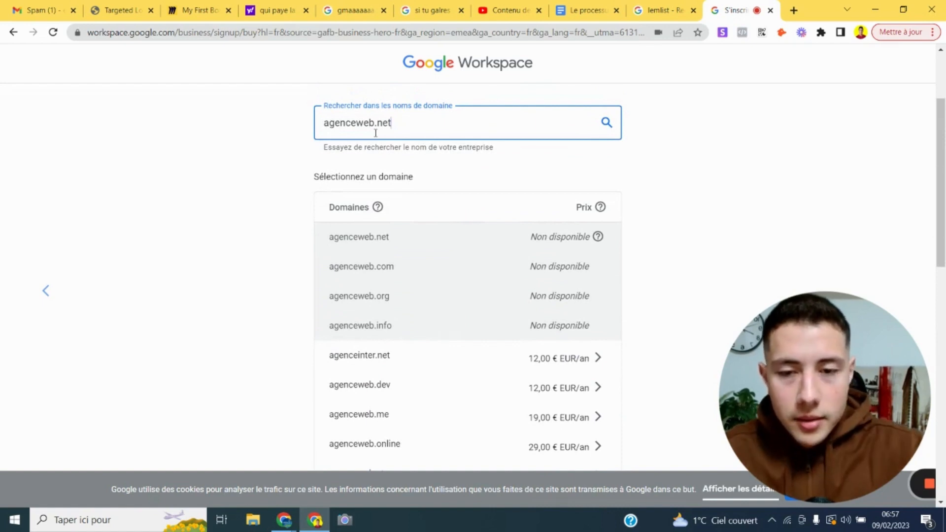
Change the domain search to agenceweb.web and check the availability of the listed domains
key("BackSpace")
key("BackSpace")
key("BackSpace")
type("web")
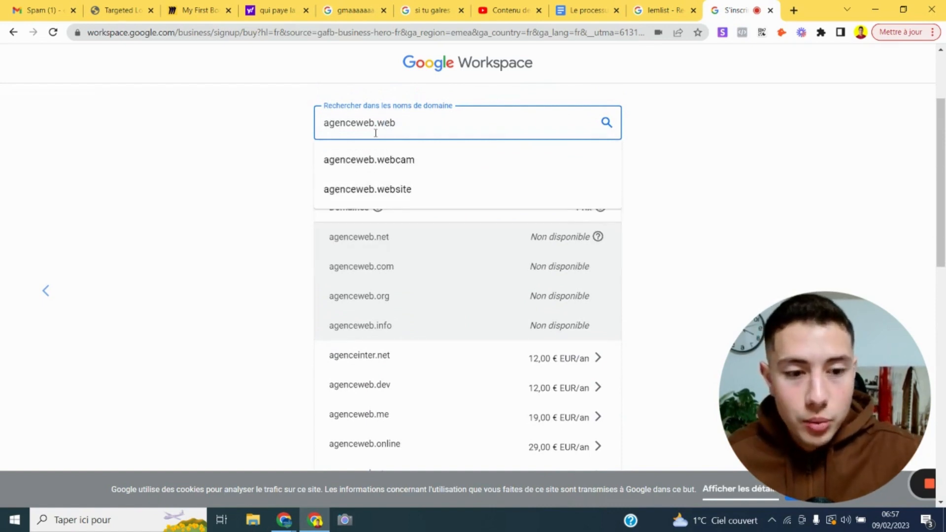
key("Return")
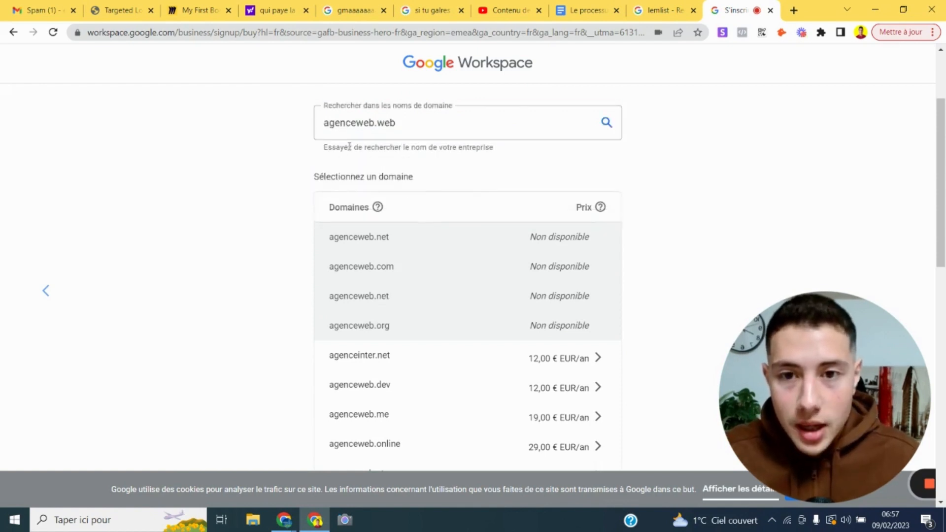
scroll(438, 164, "down", 1)
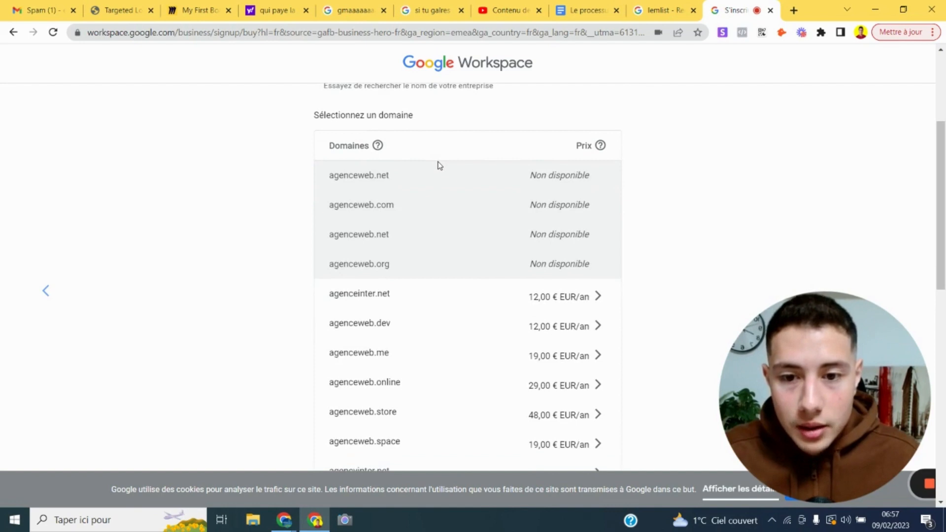
scroll(433, 170, "up", 2)
scroll(431, 184, "down", 2)
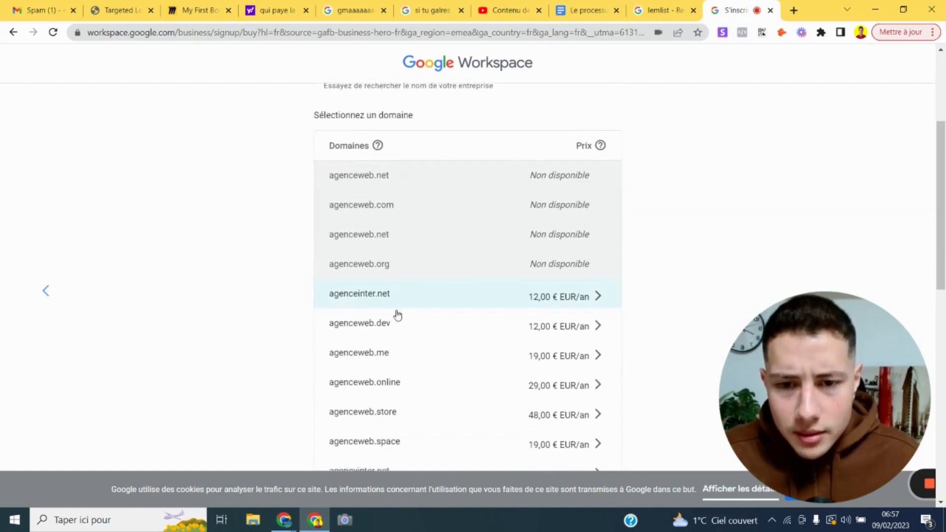
Search for the domain agenceweb.dev and continue with it to the business address form
scroll(394, 311, "up", 3)
left_click(380, 250)
left_click_drag(380, 249, 414, 249)
type("dev")
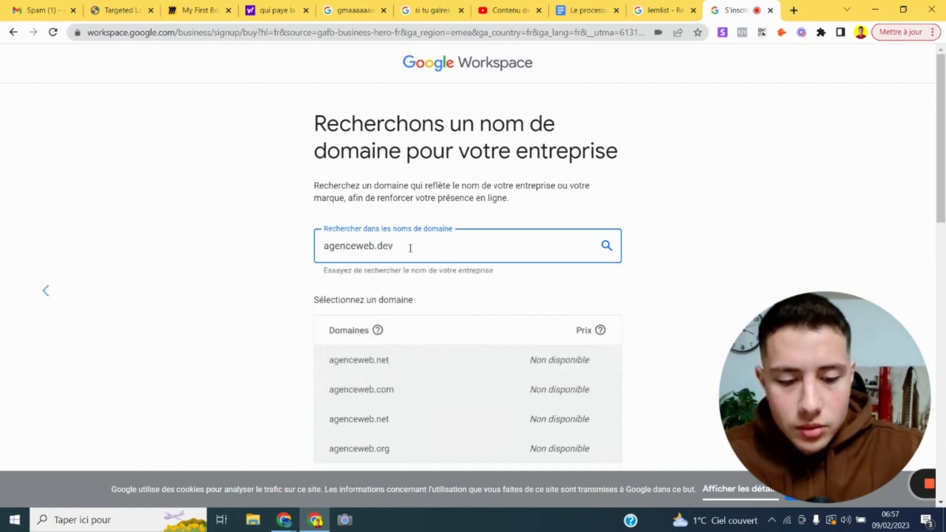
key("Return")
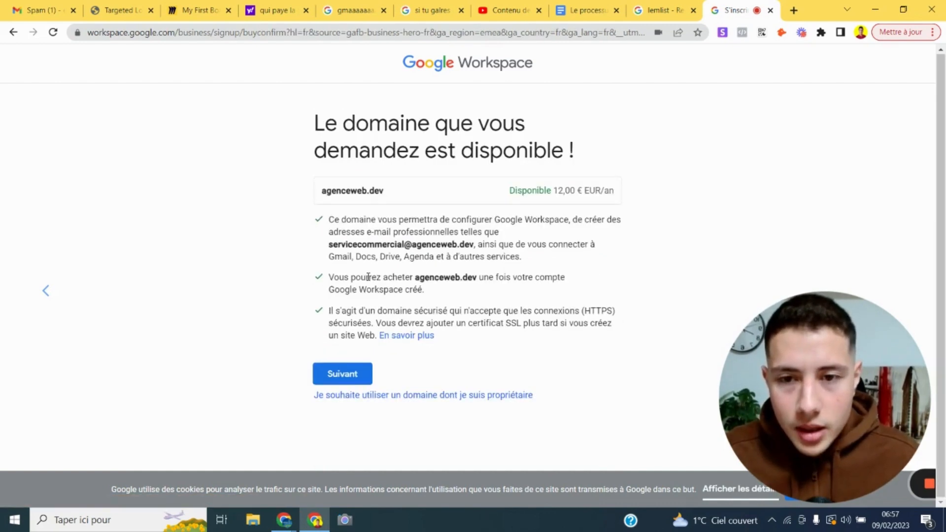
left_click(351, 377)
scroll(316, 281, "down", 1)
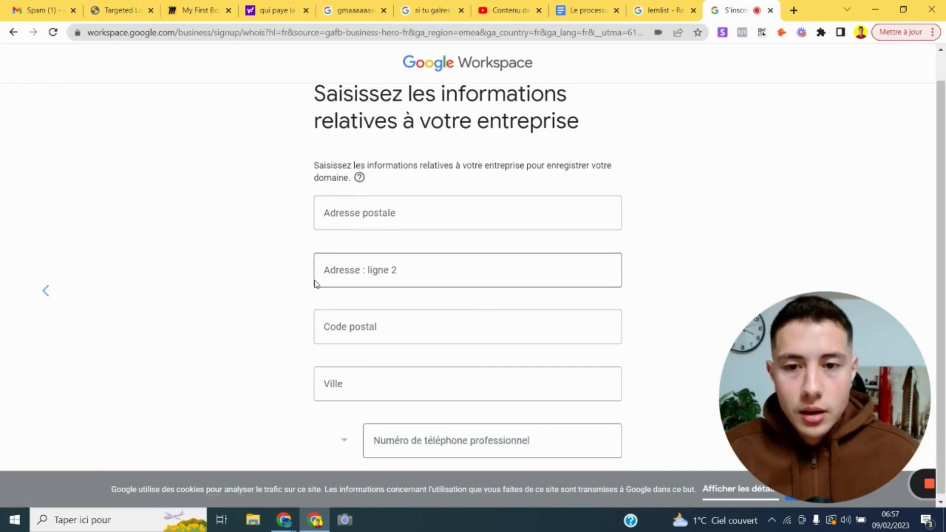
scroll(355, 260, "up", 1)
left_click(366, 255)
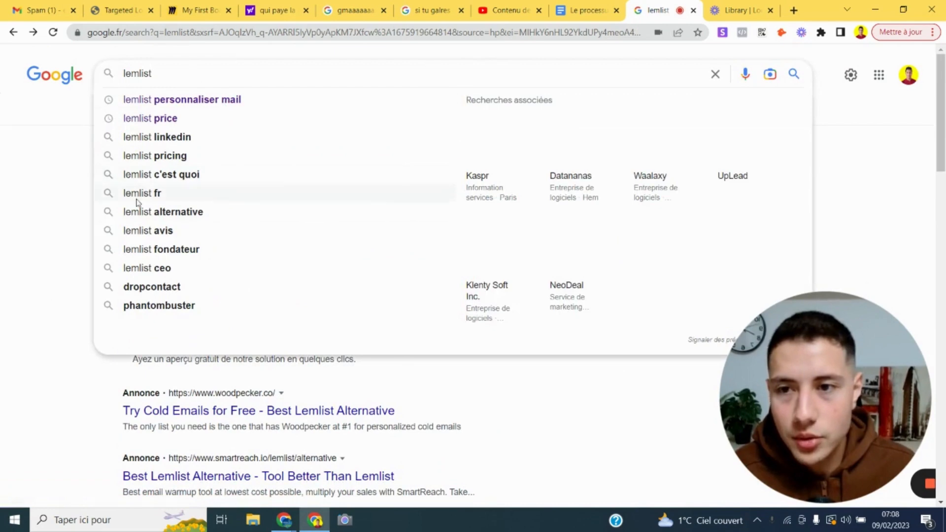
Open the official lemlist website from the Google results and look through its homepage
left_click(88, 226)
scroll(91, 233, "down", 5)
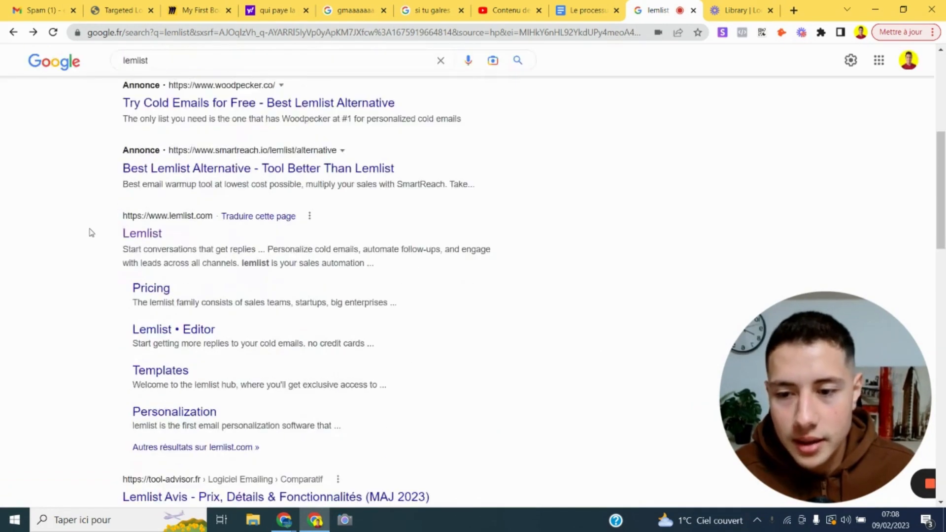
left_click(140, 235)
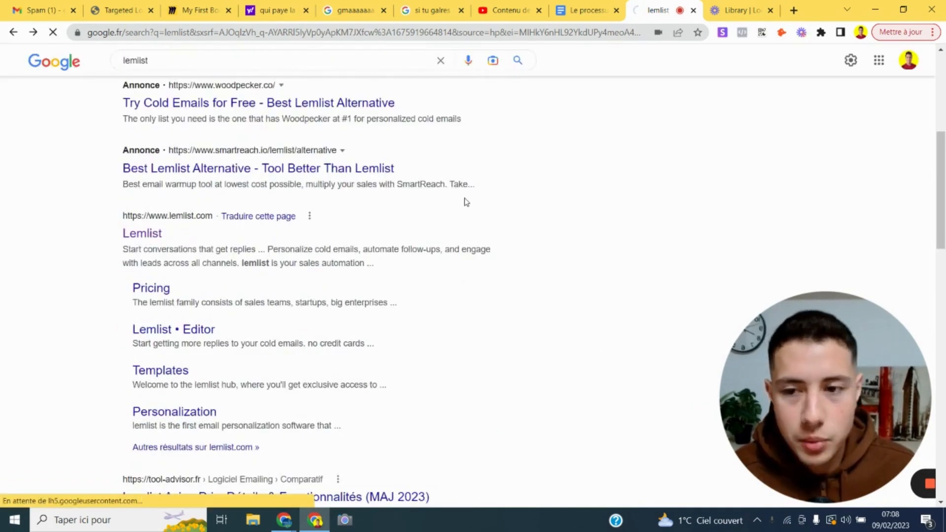
scroll(382, 251, "down", 5)
scroll(380, 257, "up", 5)
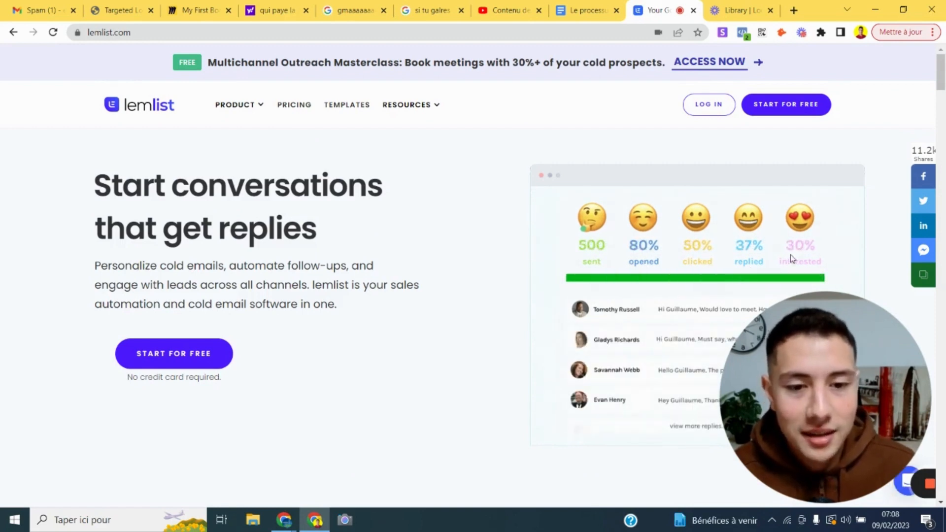
scroll(408, 277, "down", 15)
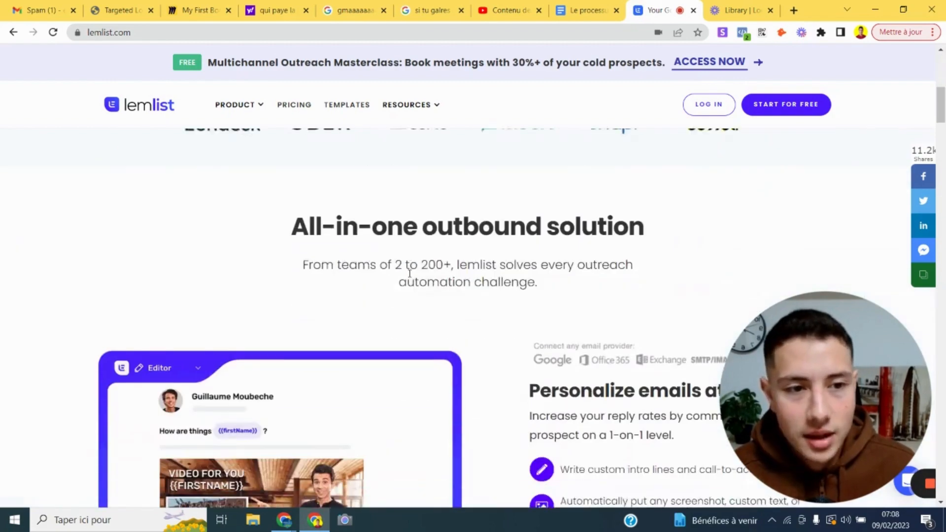
scroll(410, 278, "down", 15)
scroll(410, 277, "up", 12)
scroll(406, 270, "up", 6)
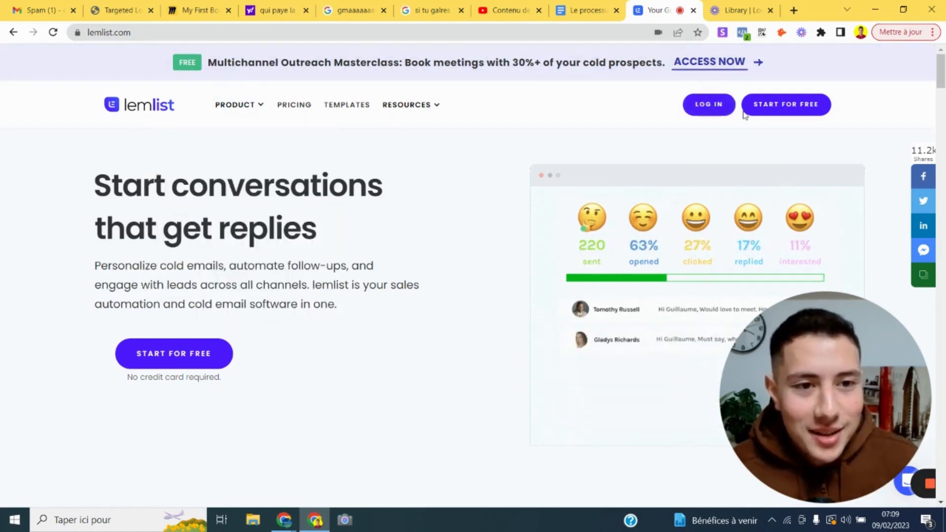
Register a free lemlist account with the first name, last name, e-mail address, company name and password, accepting the terms and privacy policy
left_click(763, 114)
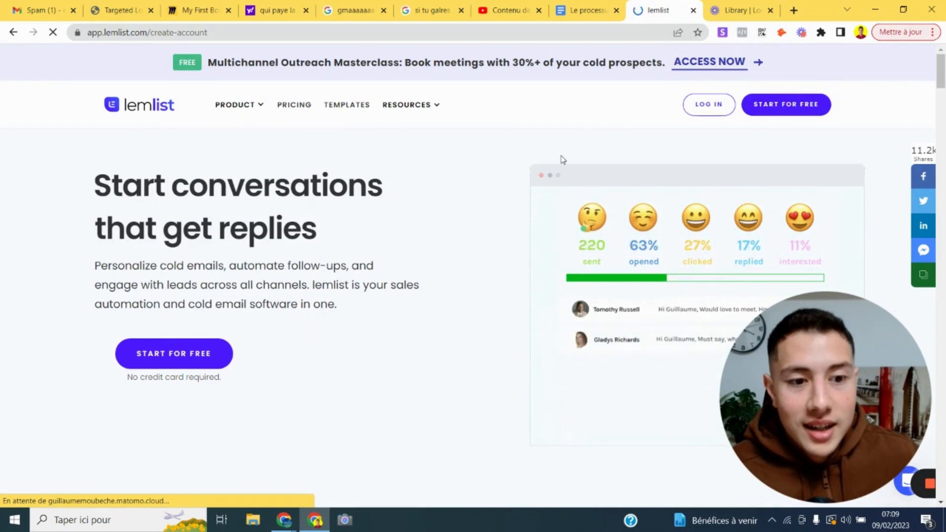
type("ias")
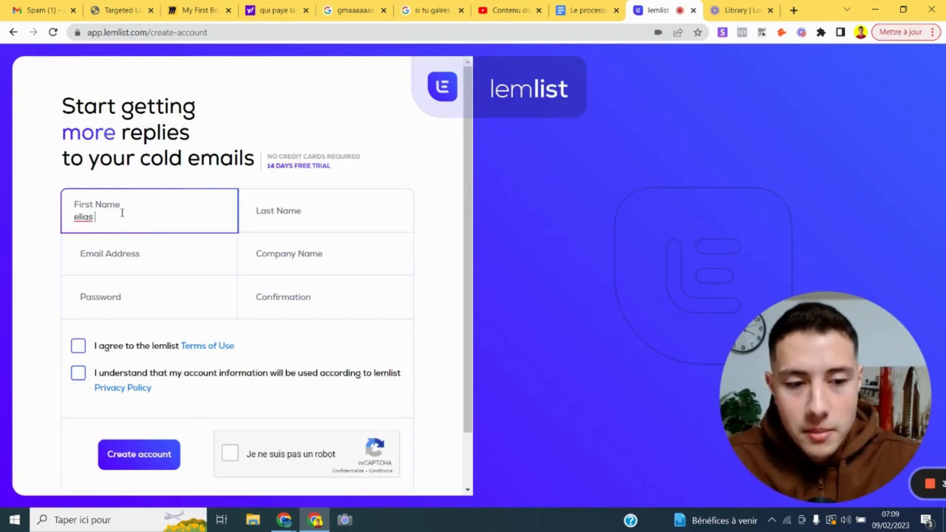
key("Tab")
type("smma")
left_click(106, 256)
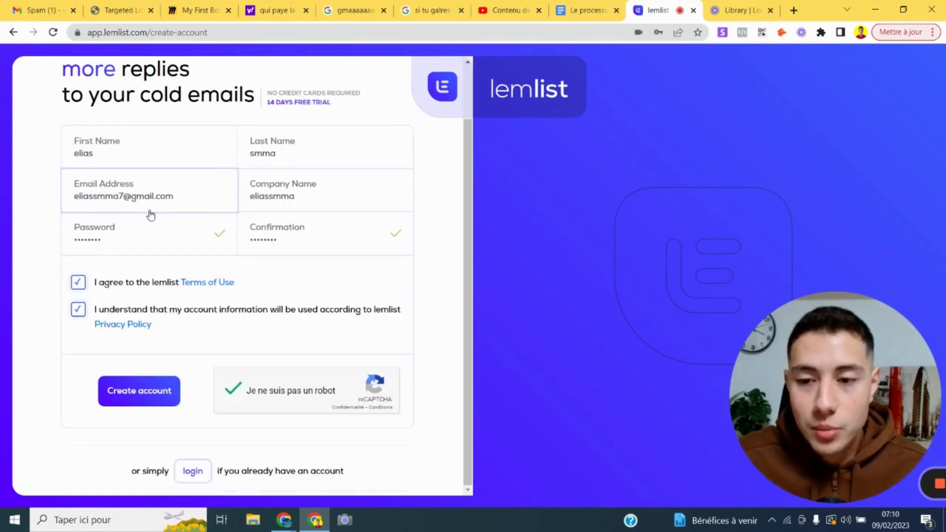
left_click(138, 400)
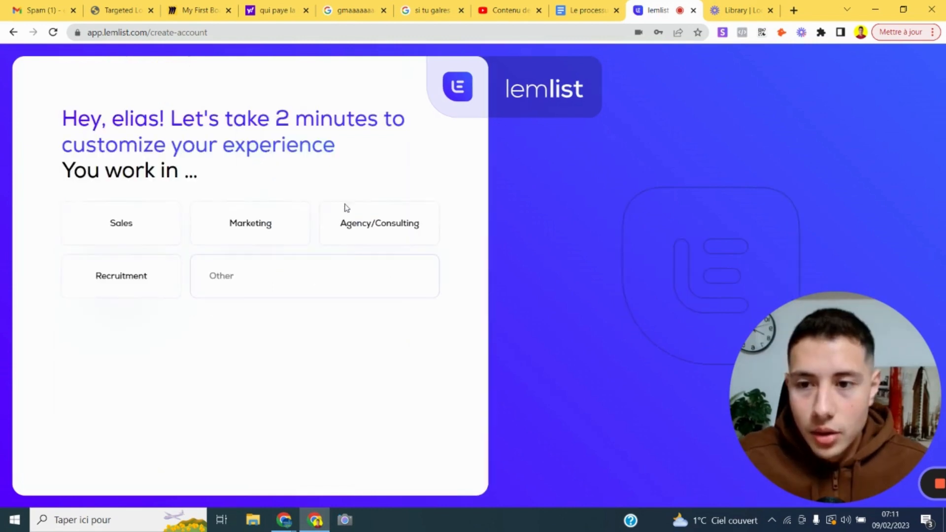
Answer the onboarding questions with Marketing as the field, Drive more sales as the goal and a team of 1 - 2 people
left_click(234, 235)
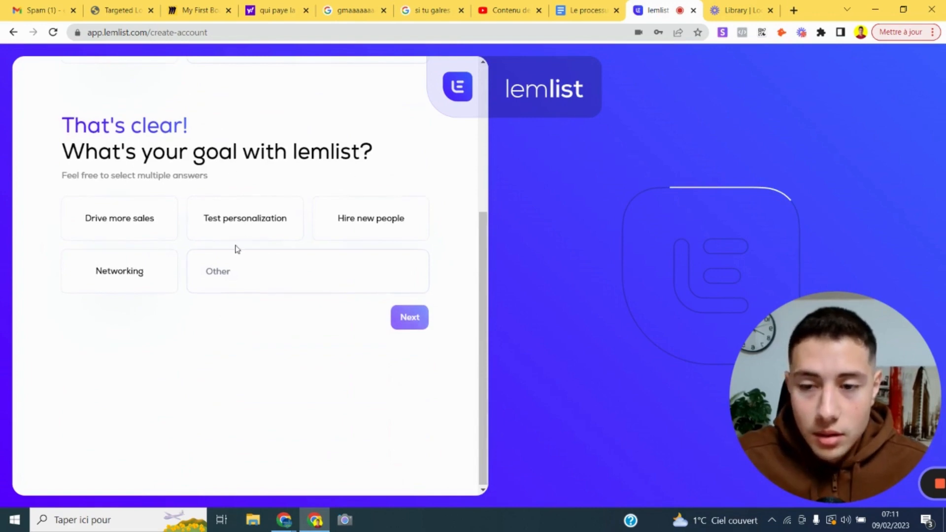
left_click(157, 239)
left_click(417, 320)
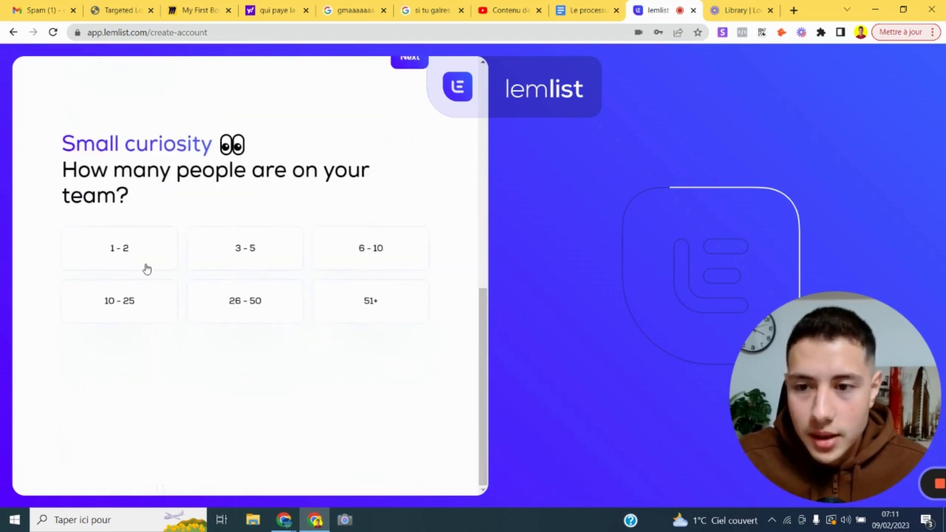
left_click(146, 268)
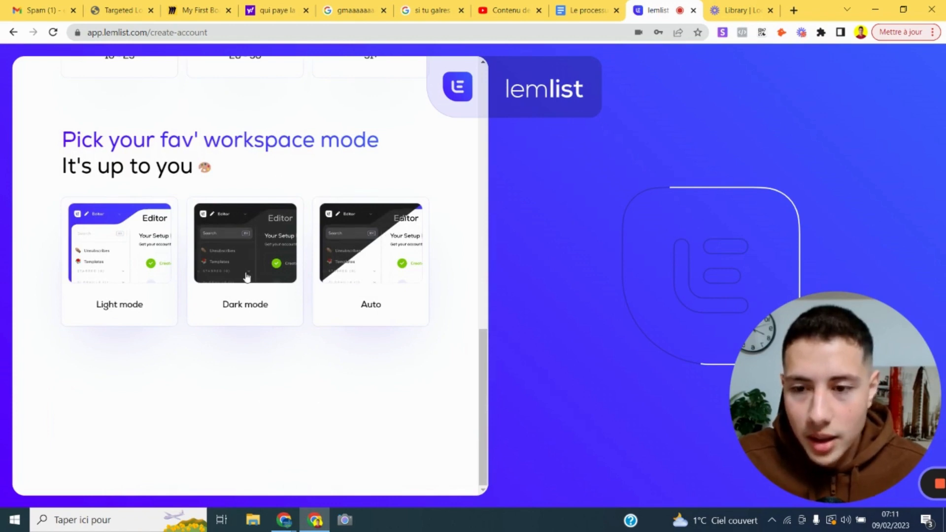
Finish the onboarding with Light mode and past lemlist experience, and dismiss the browser's offer to save the password
left_click(124, 301)
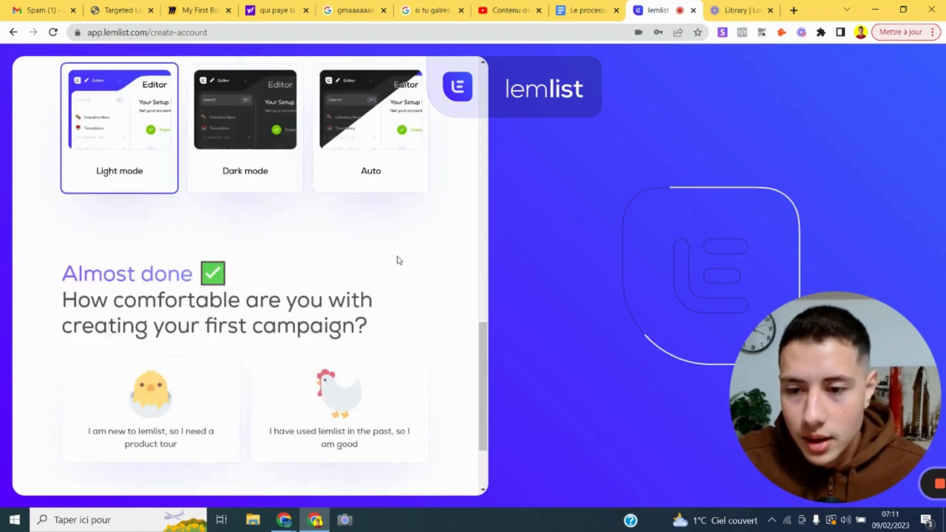
left_click(352, 295)
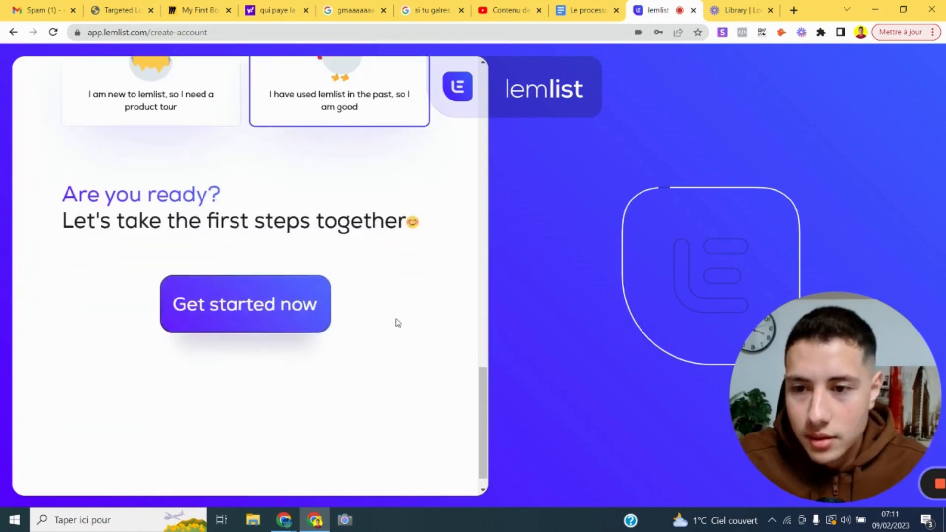
left_click(266, 285)
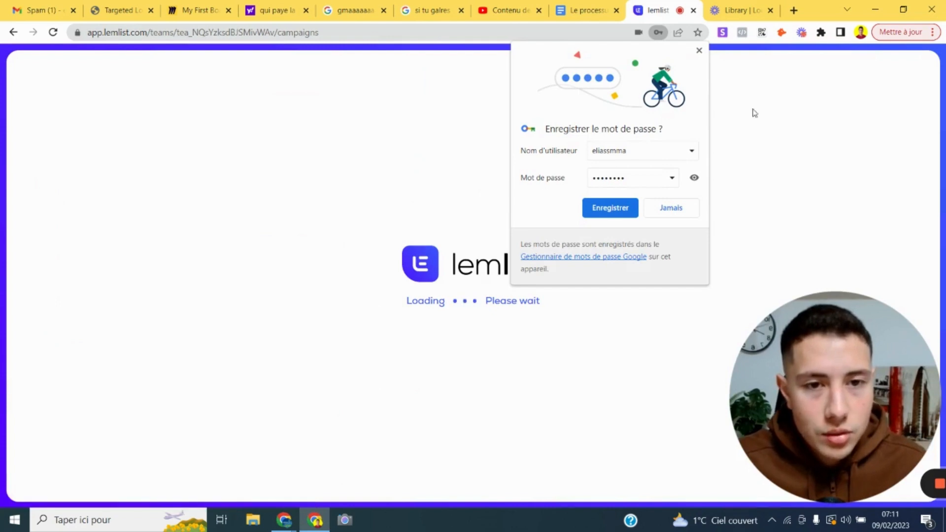
left_click(699, 51)
left_click_drag(810, 371, 810, 278)
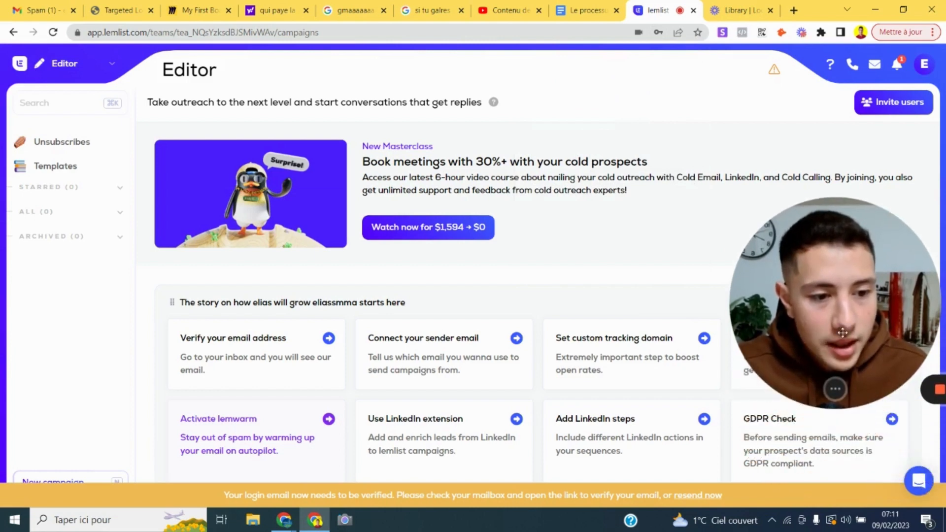
left_click(919, 485)
left_click_drag(861, 303, 861, 382)
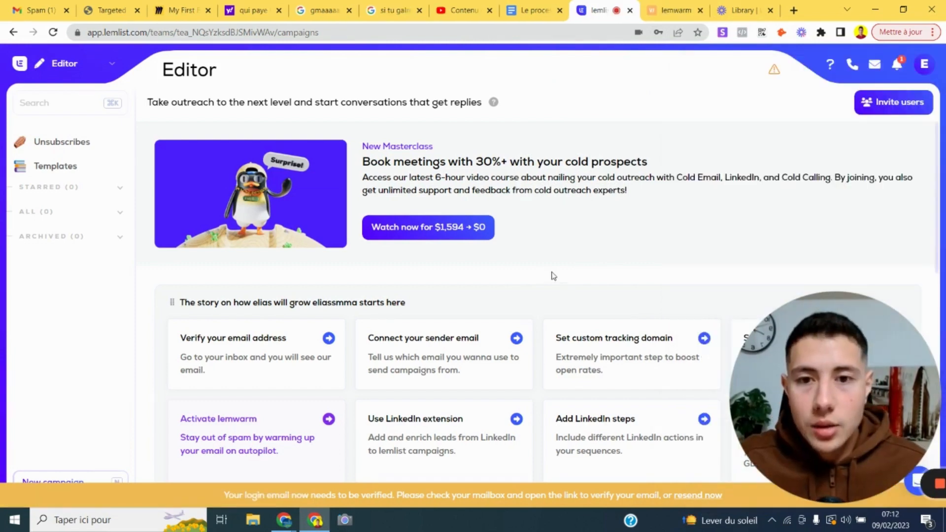
scroll(551, 275, "down", 3)
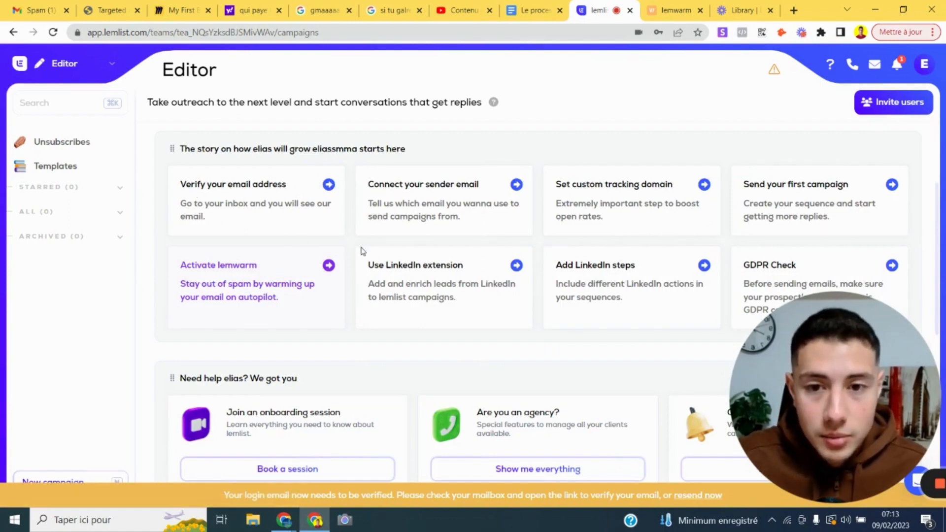
Connect the Gmail account as the sender e-mail provider and authorise lemlist to access it
left_click(516, 186)
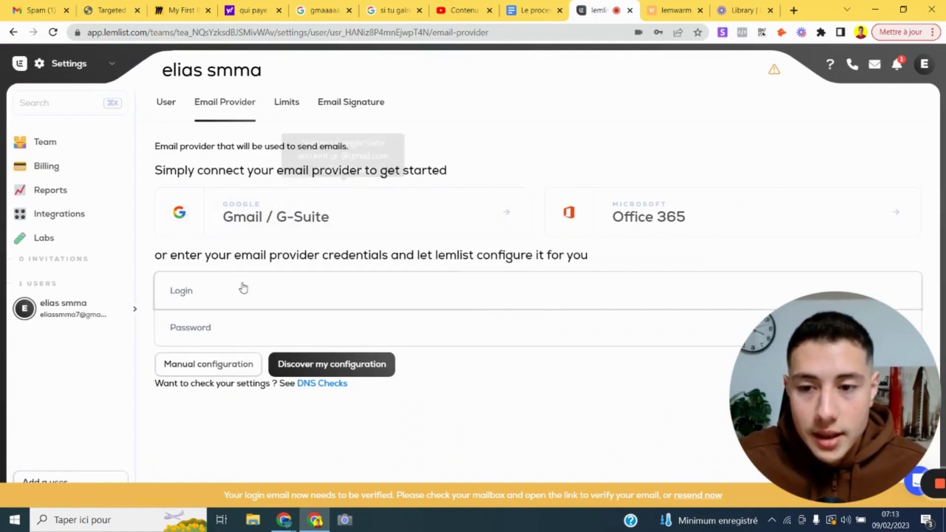
left_click(290, 220)
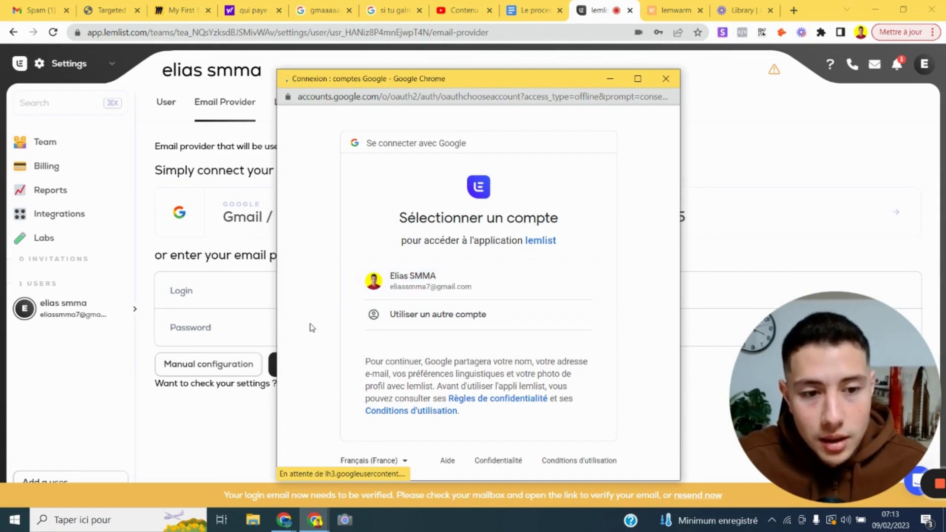
left_click(413, 290)
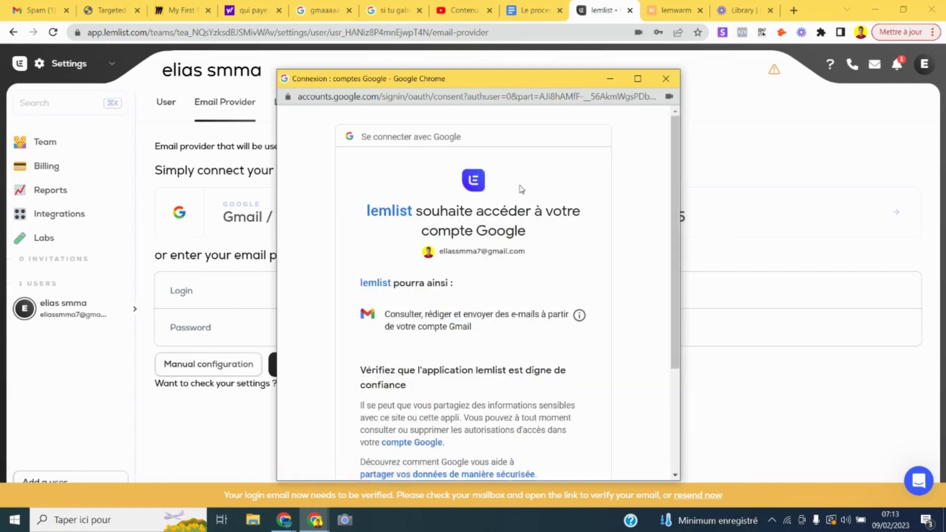
scroll(551, 251, "down", 3)
left_click(515, 397)
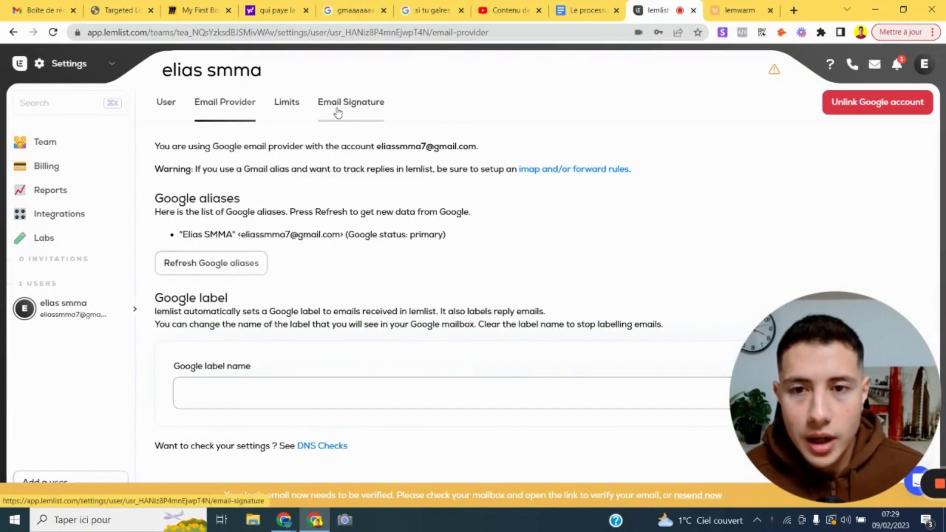
Review the account's daily sending limits and e-mail provider settings, and return to the Editor
left_click(338, 114)
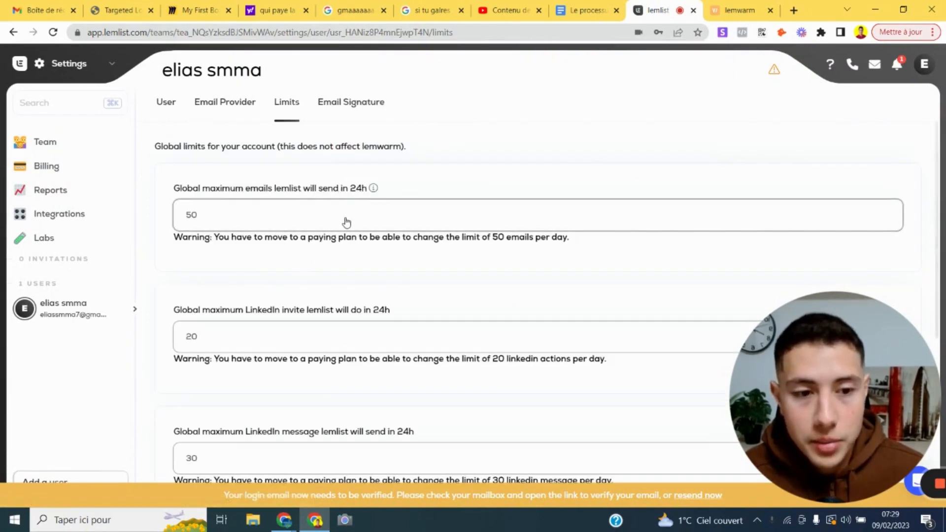
scroll(346, 223, "down", 5)
scroll(345, 222, "up", 5)
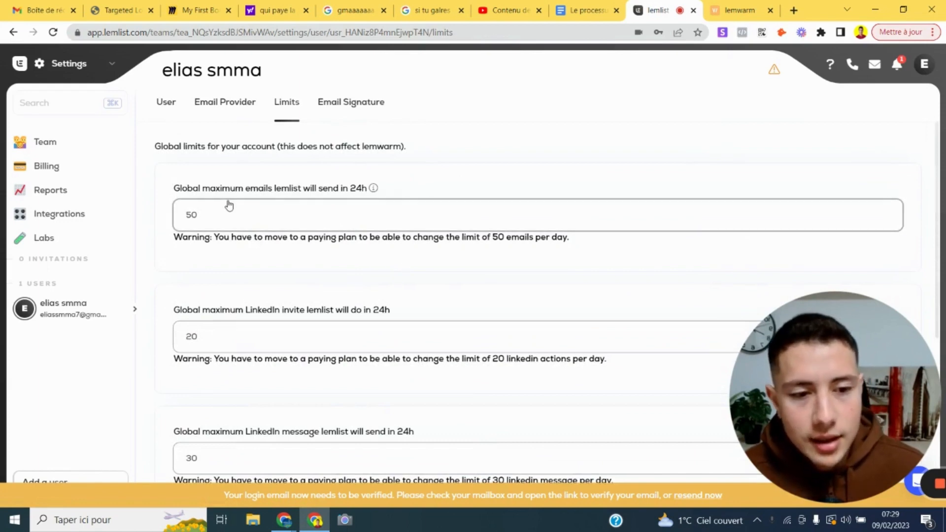
left_click(236, 111)
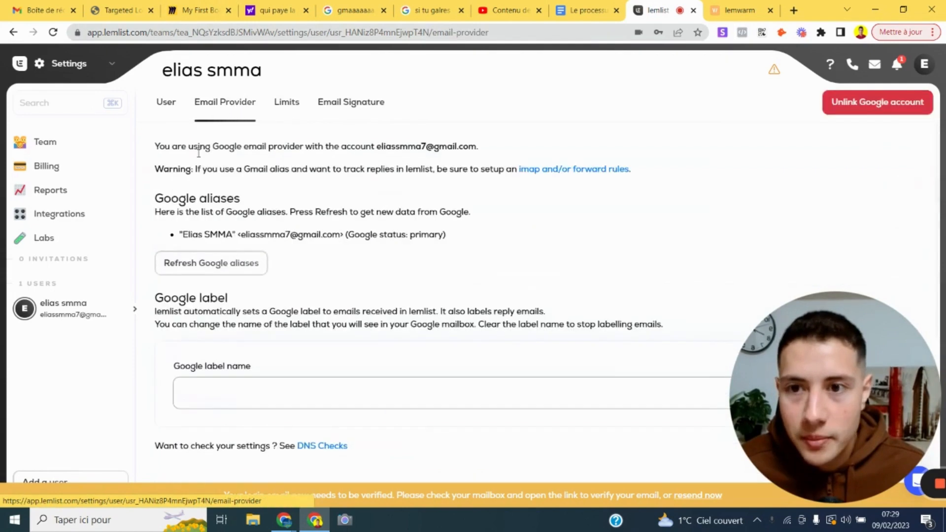
left_click(96, 72)
left_click(82, 93)
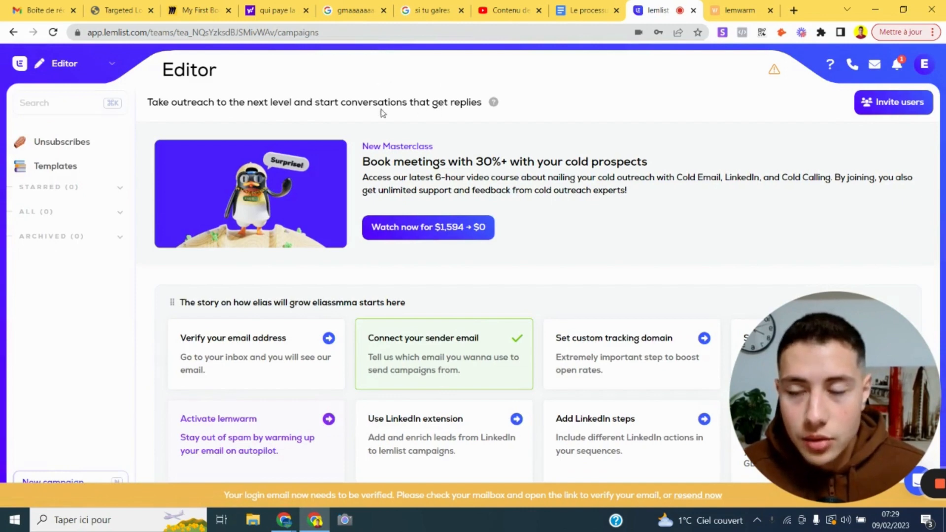
Open lemwarm and examine its dashboard's setup steps for warming up the e-mail address
left_click(112, 67)
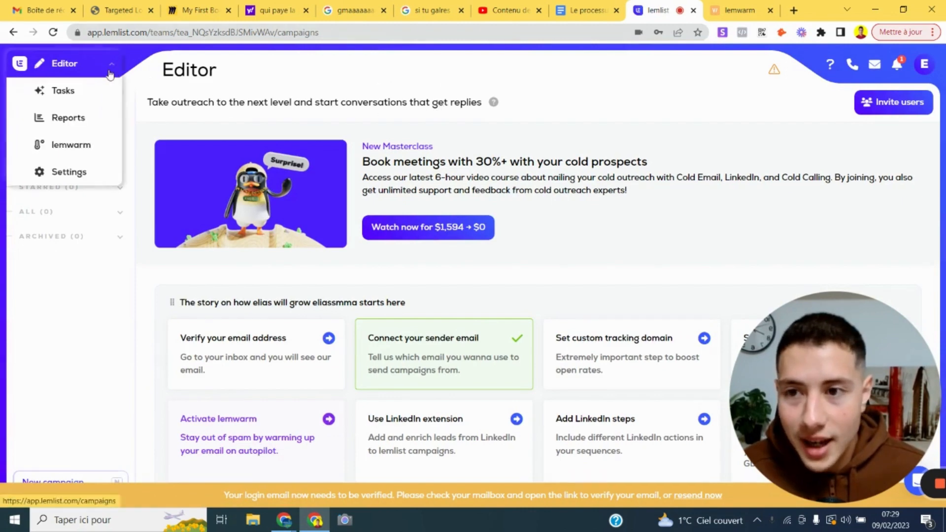
left_click(86, 150)
left_click(734, 11)
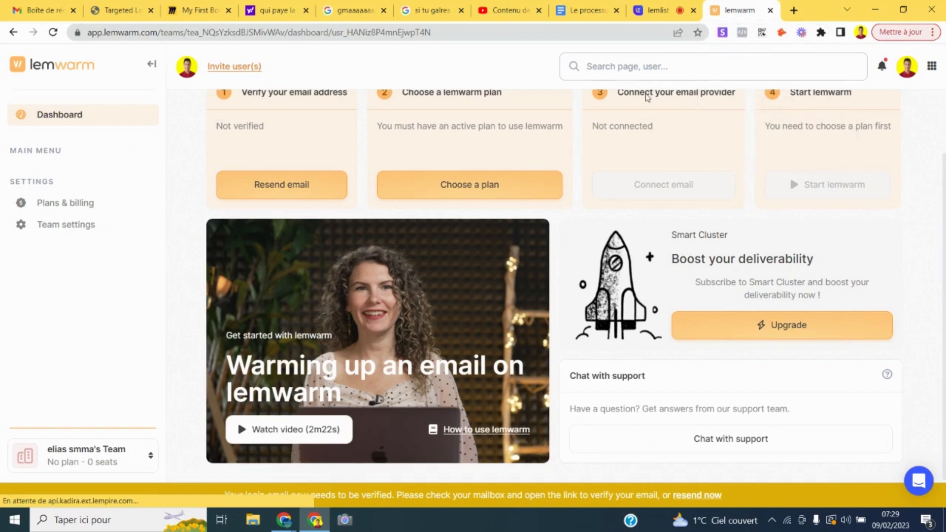
scroll(638, 193, "up", 1)
scroll(639, 192, "up", 1)
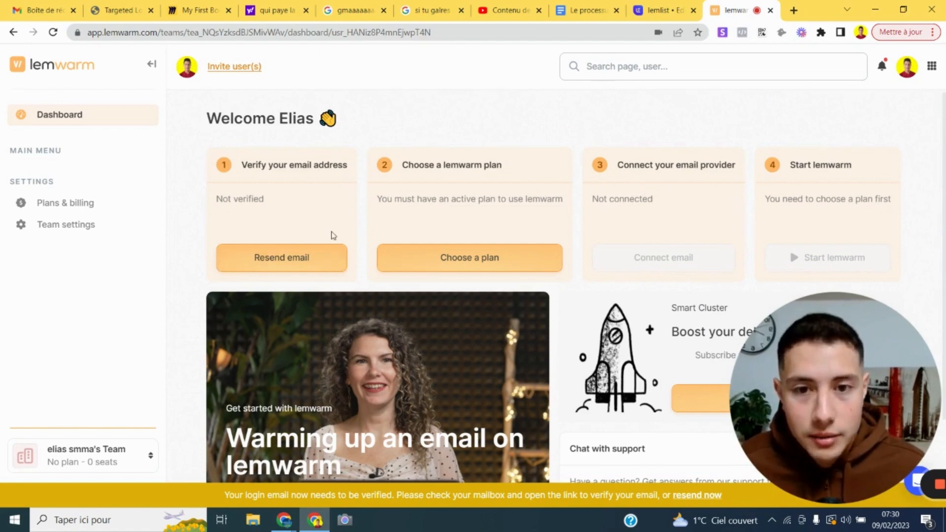
scroll(767, 186, "down", 2)
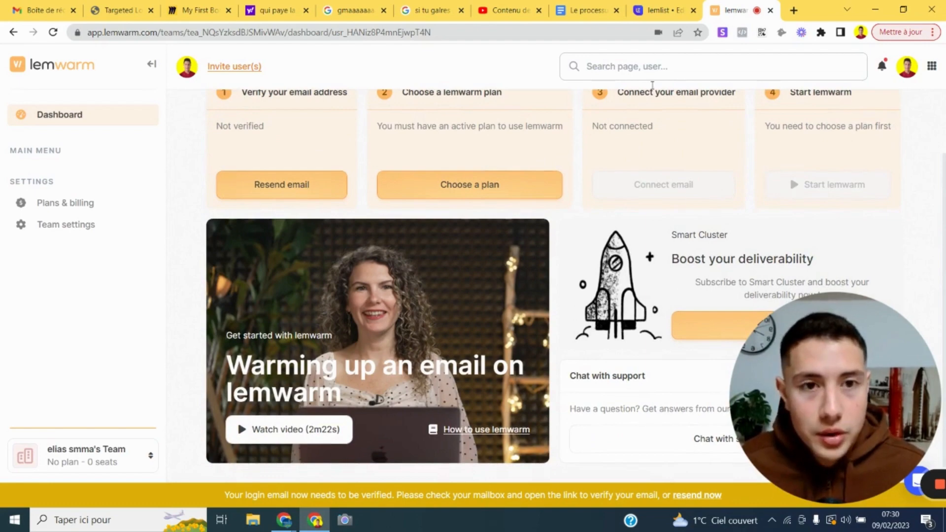
Return to lemlist and create a new campaign named "campagne prospection"
left_click(657, 8)
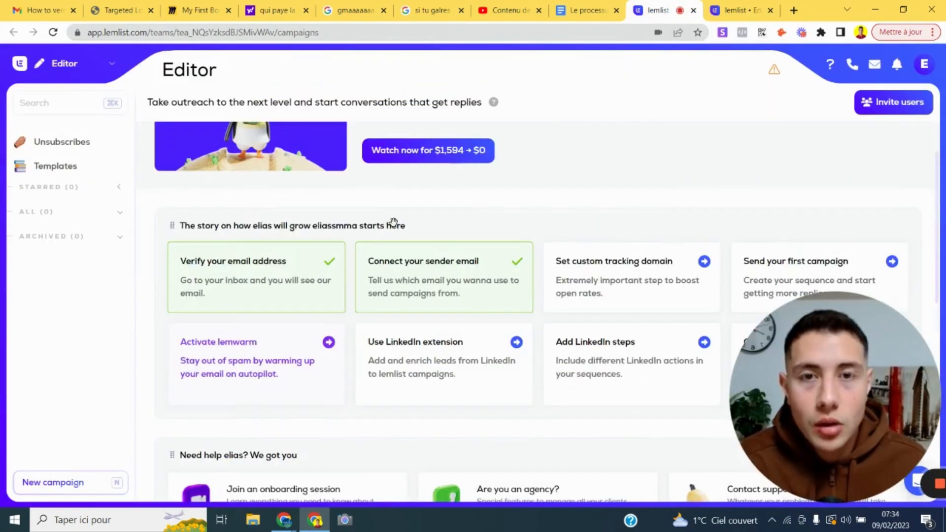
scroll(394, 222, "up", 2)
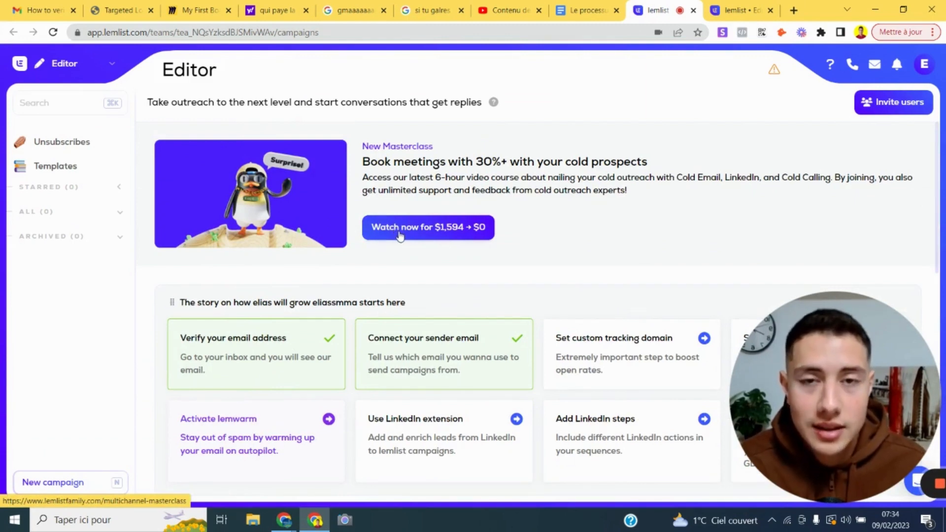
left_click(93, 488)
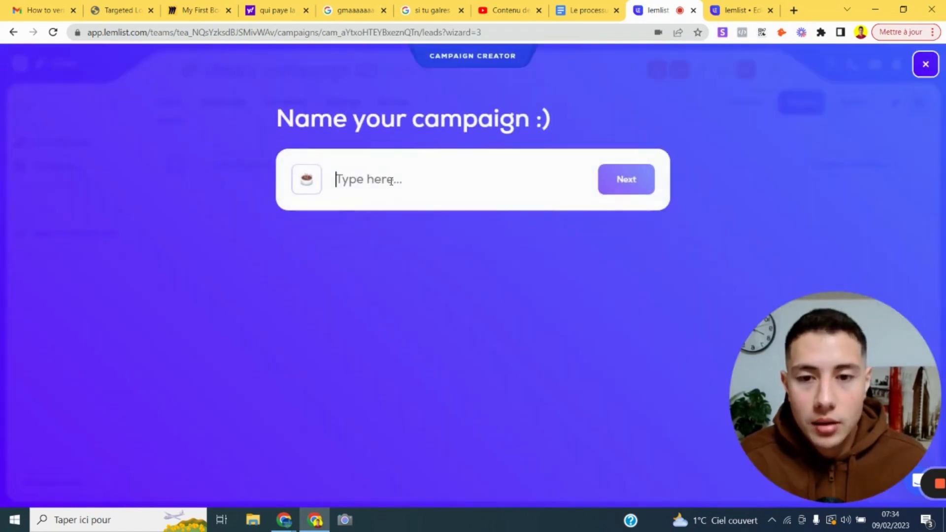
type("campagne")
type("prospection")
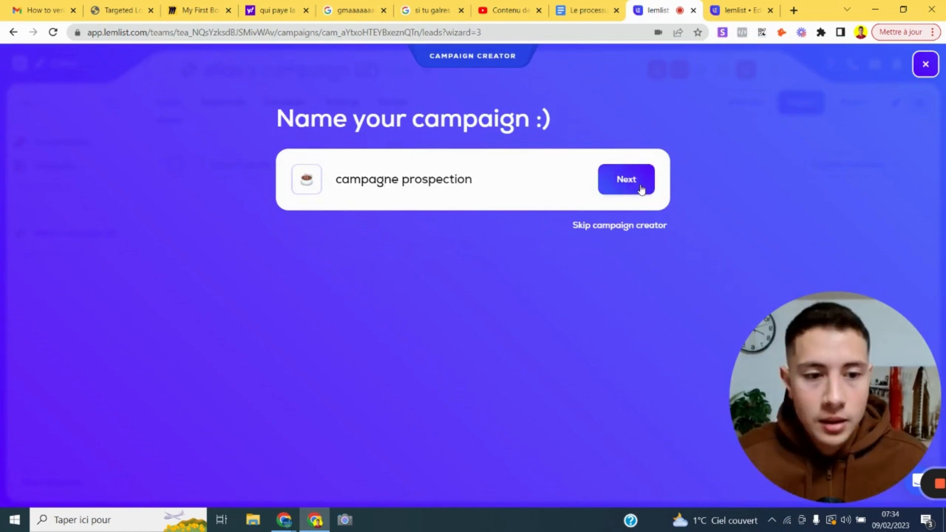
left_click(640, 189)
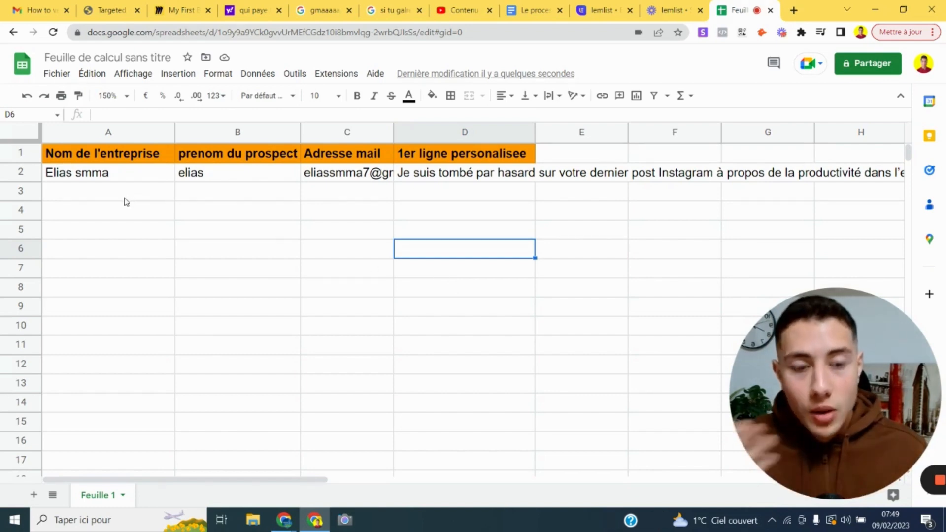
Examine the prospect spreadsheet's columns for company name, first name, e-mail address and personalised first line
left_click(123, 174)
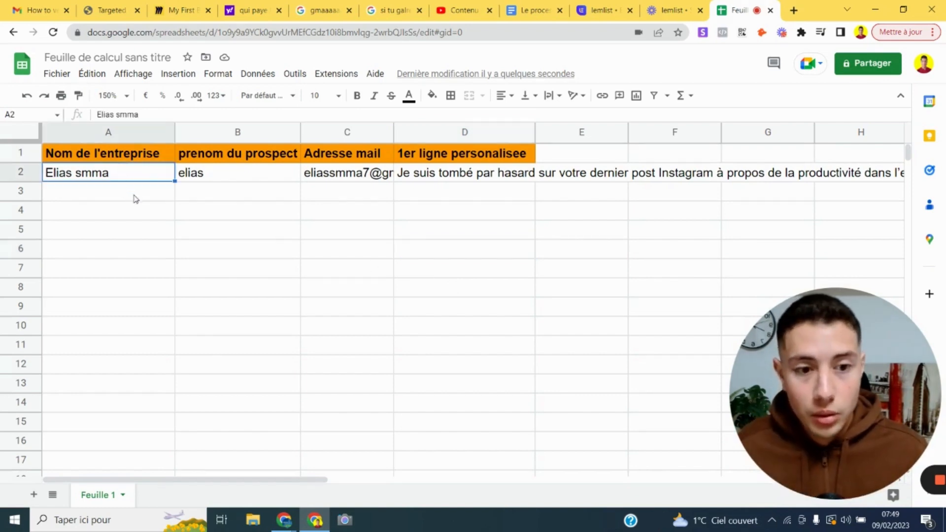
left_click(136, 214)
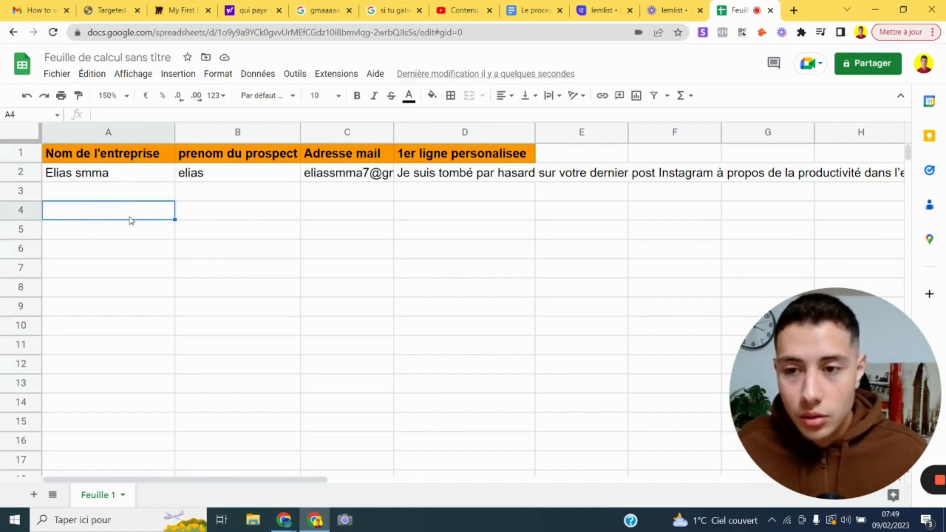
left_click(240, 214)
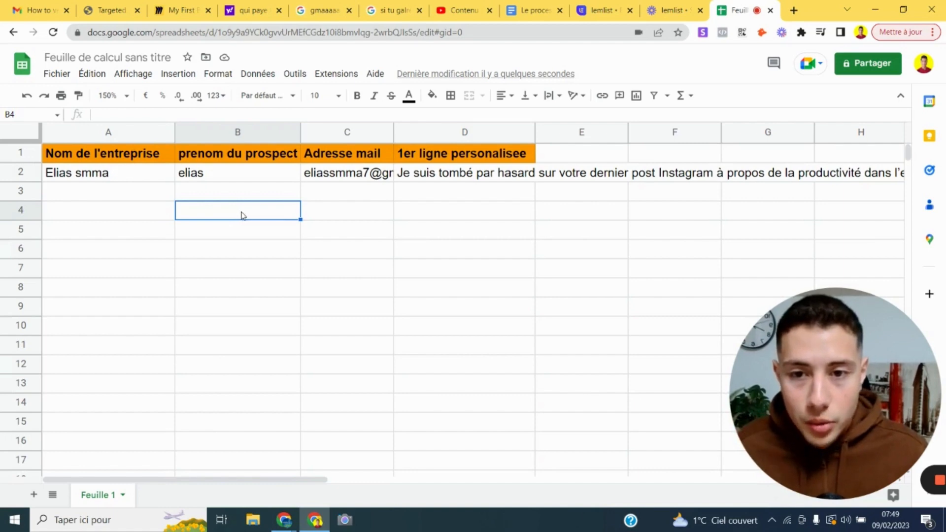
left_click(340, 220)
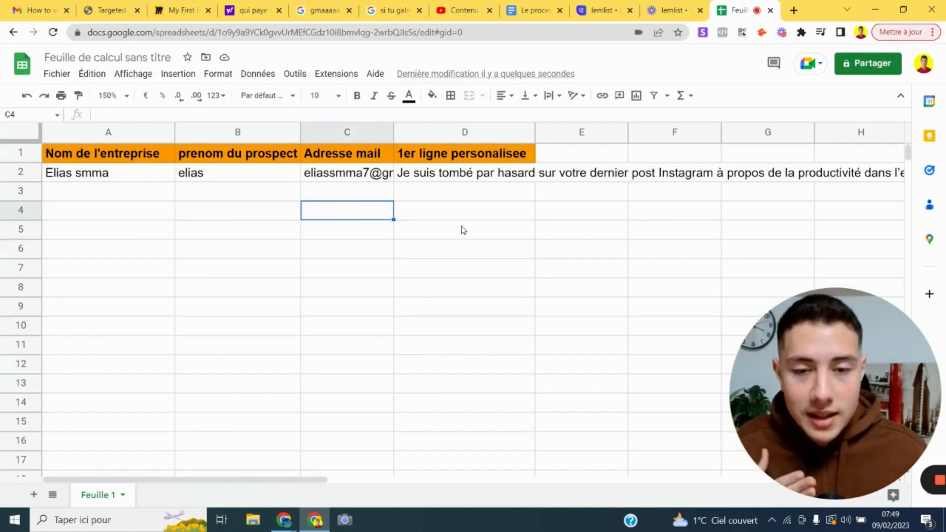
left_click(472, 197)
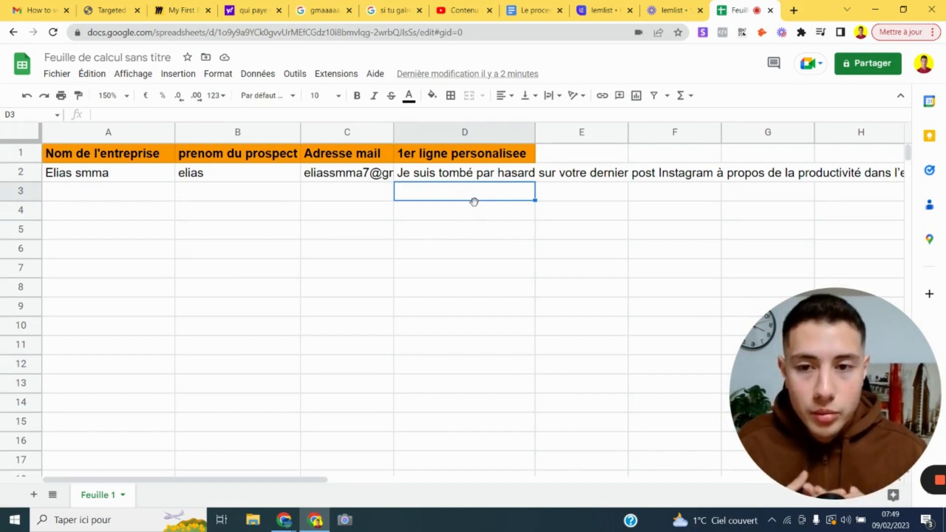
Read the sample prospect's row, including the full personalised first line, and look through the rows below it
left_click(131, 178)
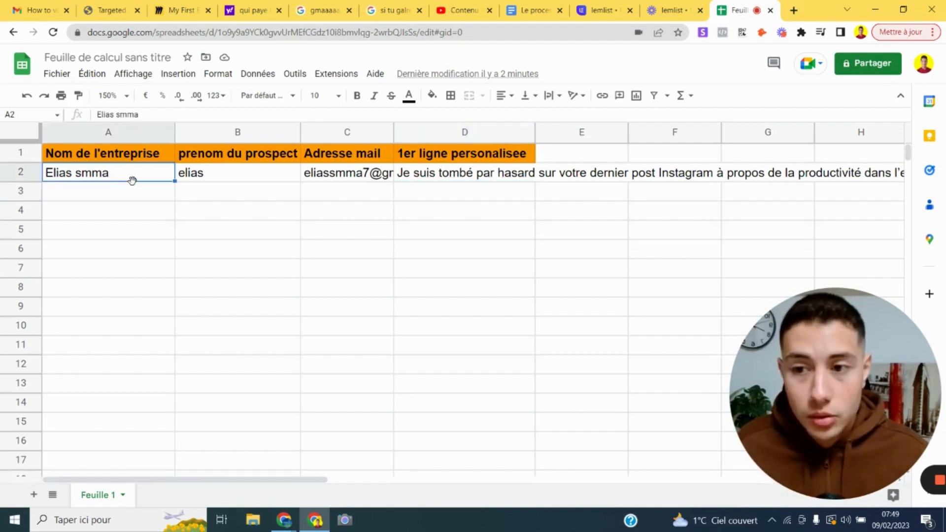
left_click(236, 184)
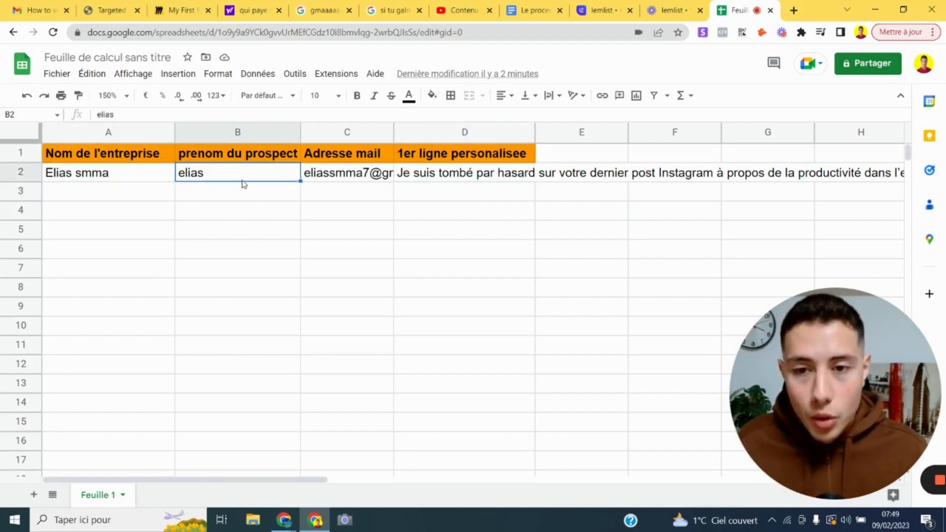
double_click(428, 178)
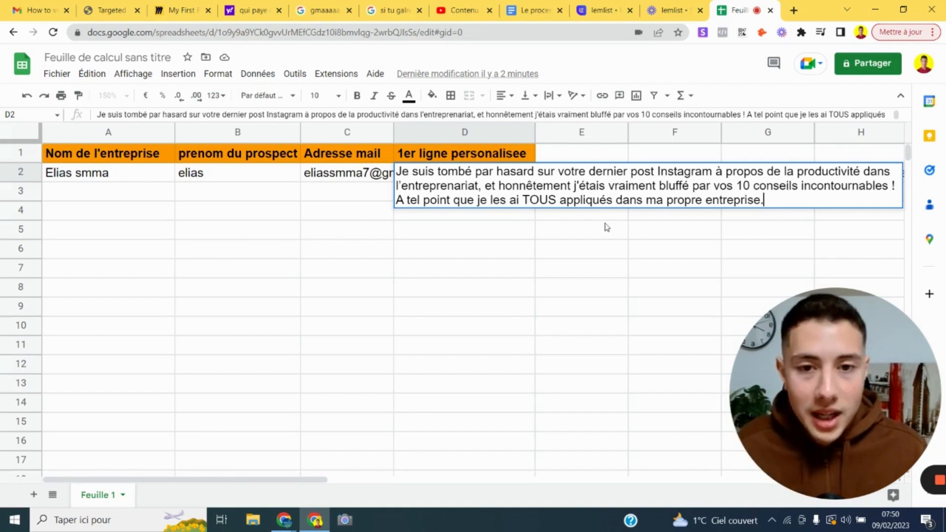
left_click(546, 228)
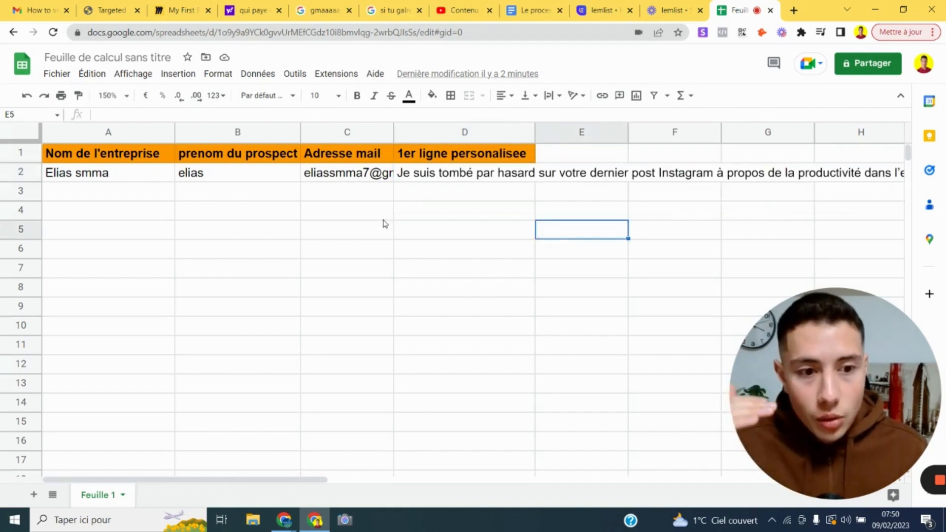
scroll(231, 229, "down", 2)
scroll(231, 229, "down", 3)
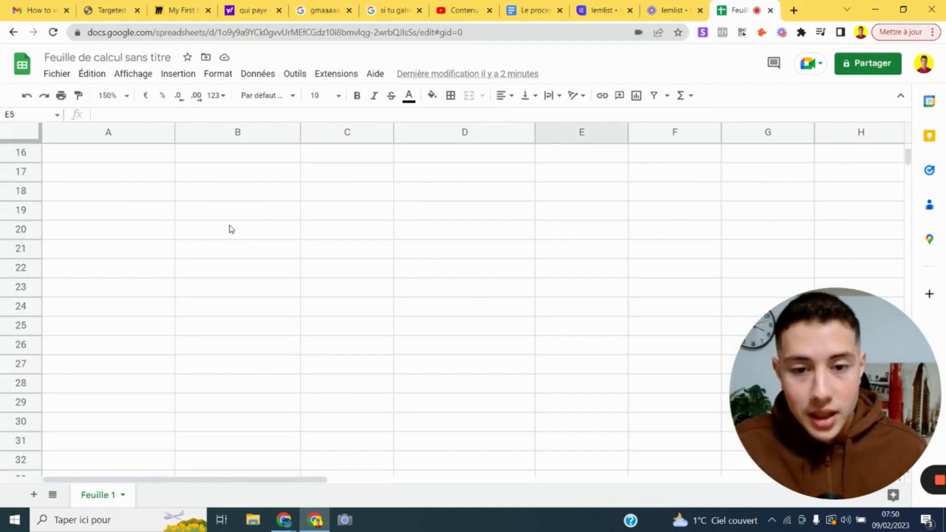
scroll(229, 229, "down", 3)
scroll(228, 229, "up", 8)
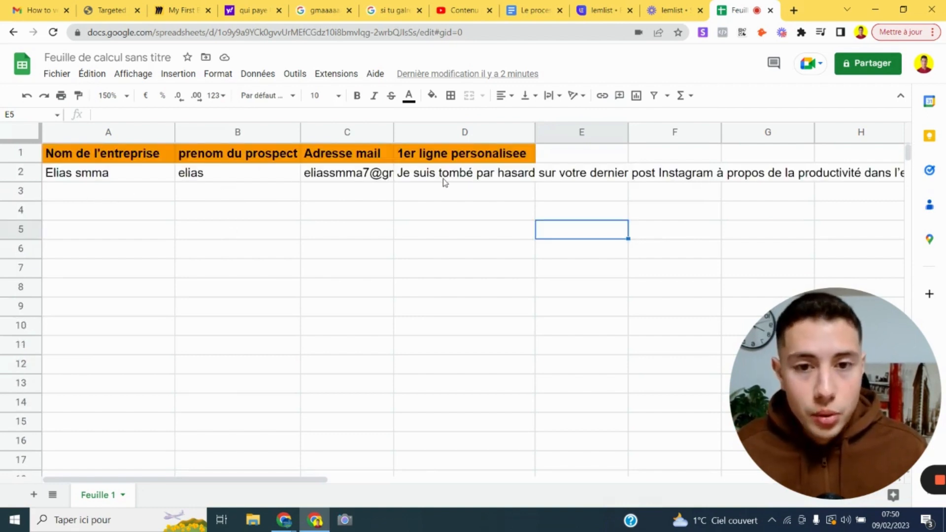
Download the prospect spreadsheet as a comma-separated values (.csv) file
left_click(56, 76)
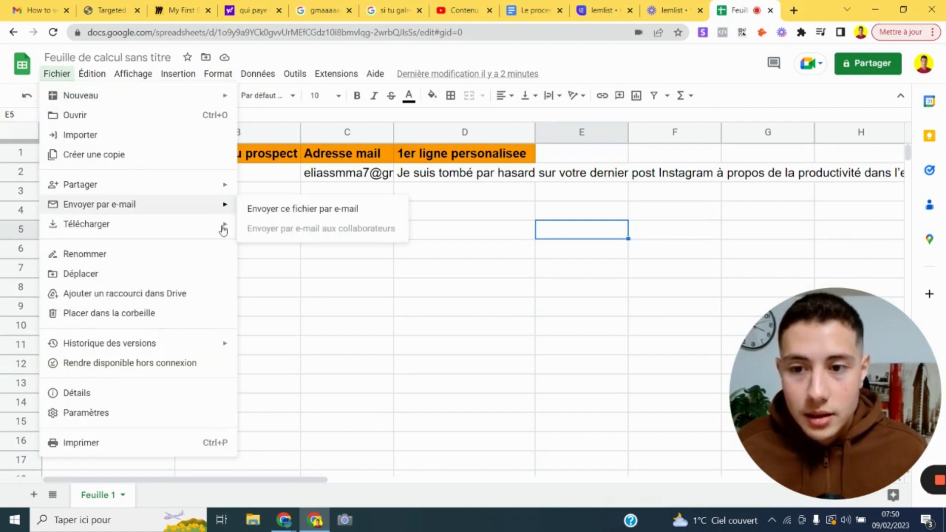
mouse_move(225, 231)
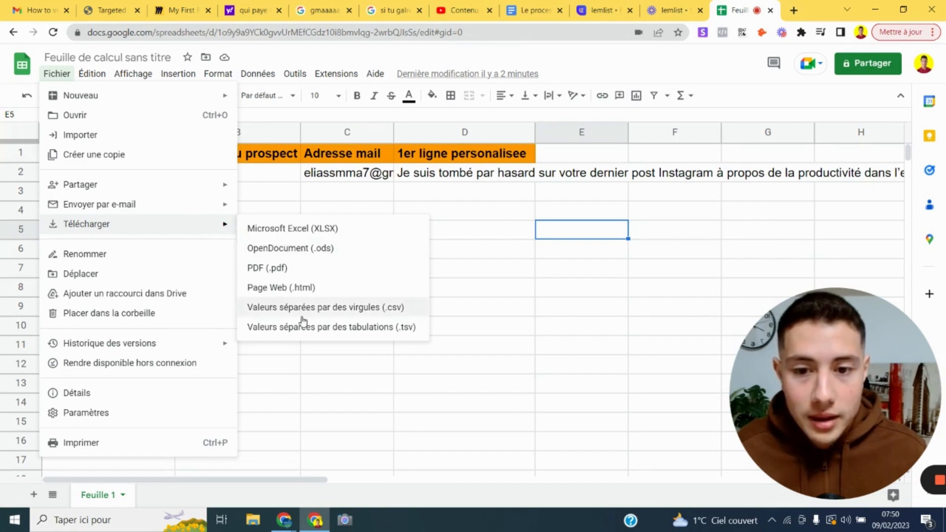
left_click(349, 308)
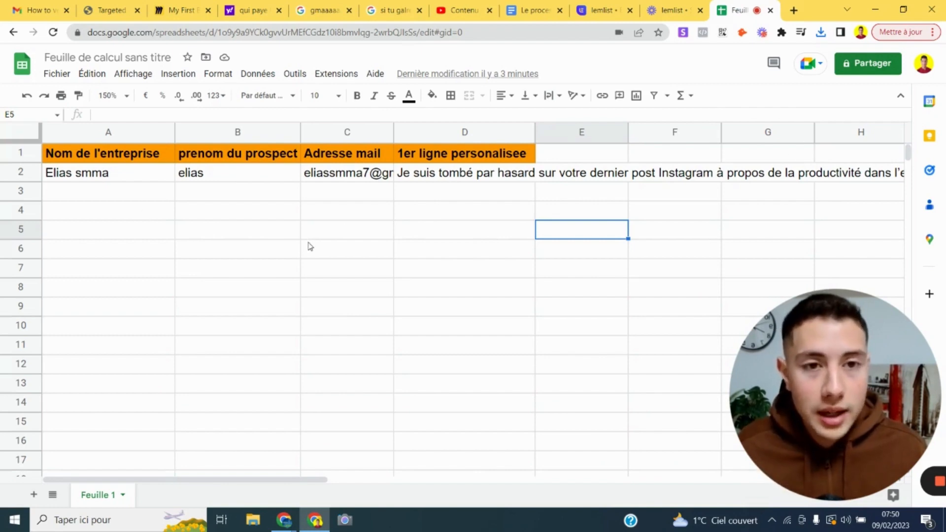
Switch to lemlist, load "Feuille de calcul sans titre - Feuille 1" as the campaign's leads CSV and dismiss the format warning
left_click(597, 12)
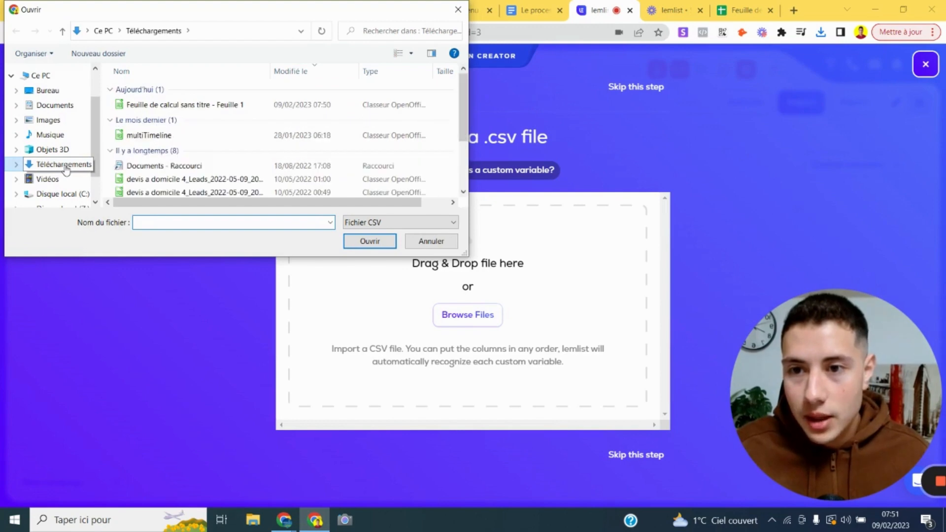
double_click(193, 106)
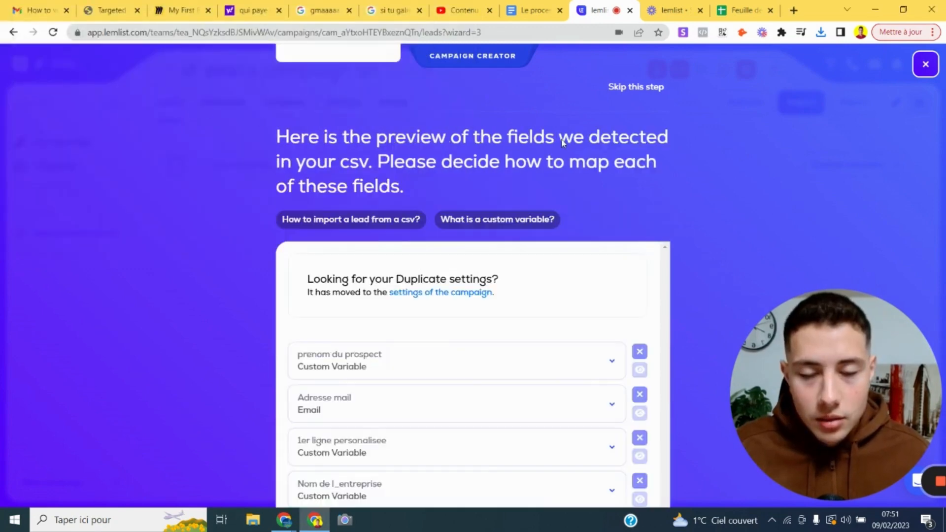
key("Return")
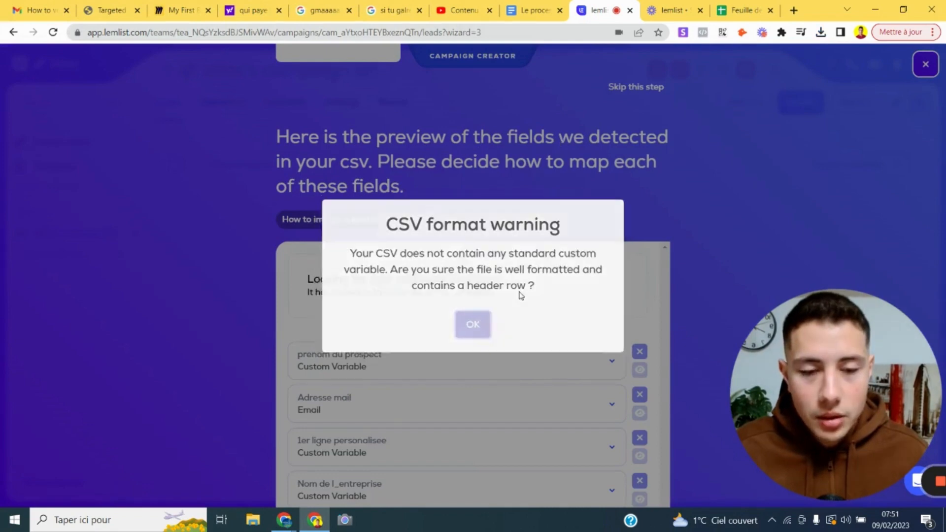
scroll(596, 214, "down", 2)
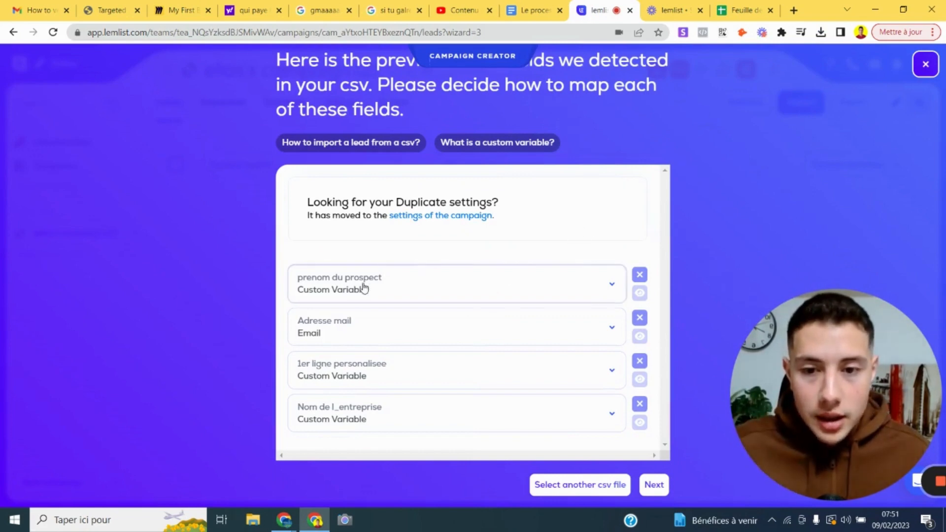
Map the CSV column "prenom du prospect" to First name and keep "Adresse mail" mapped to Email
left_click(600, 287)
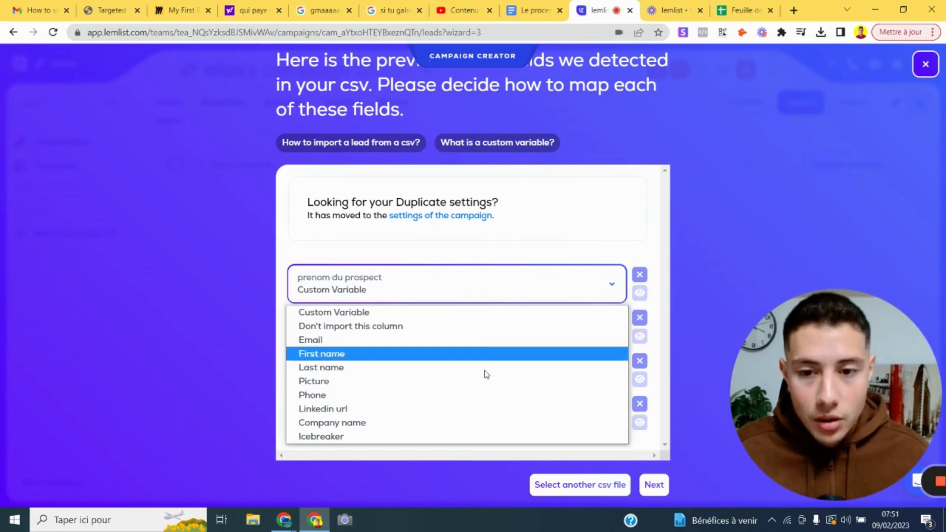
left_click(323, 354)
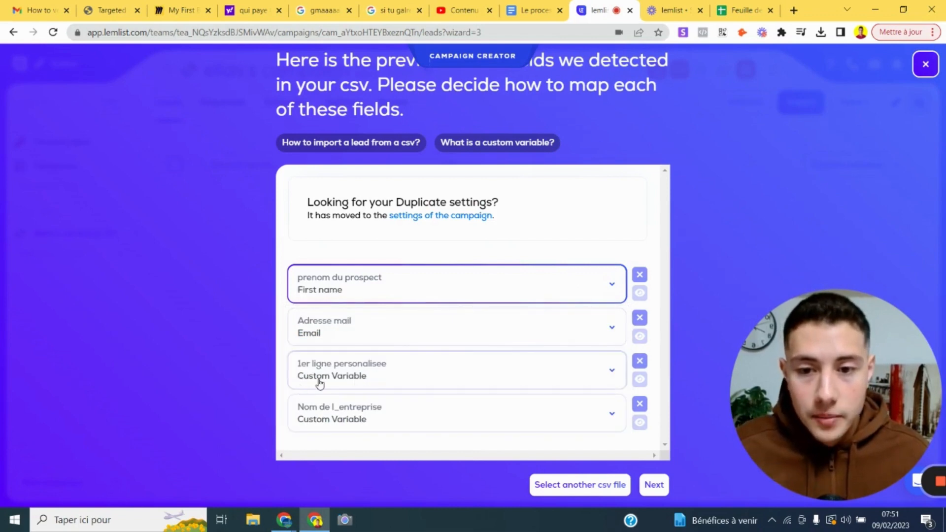
left_click(372, 339)
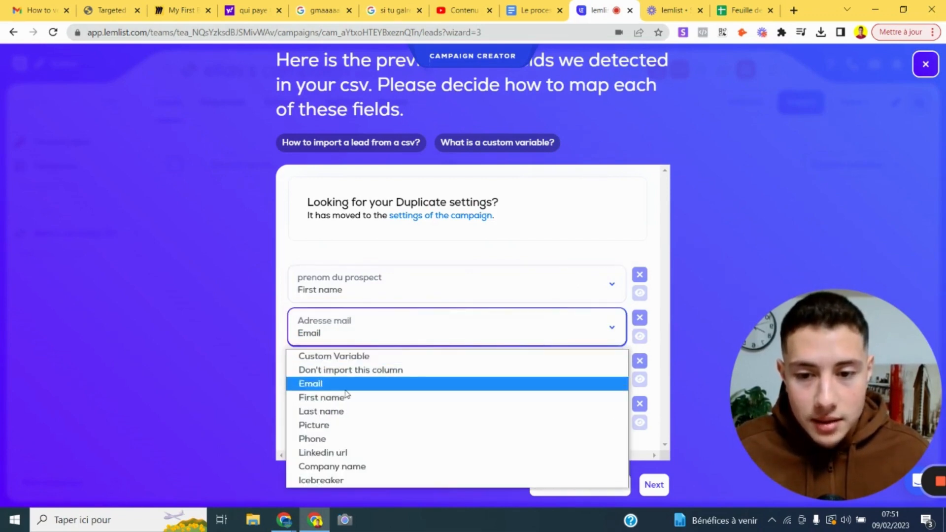
left_click(348, 385)
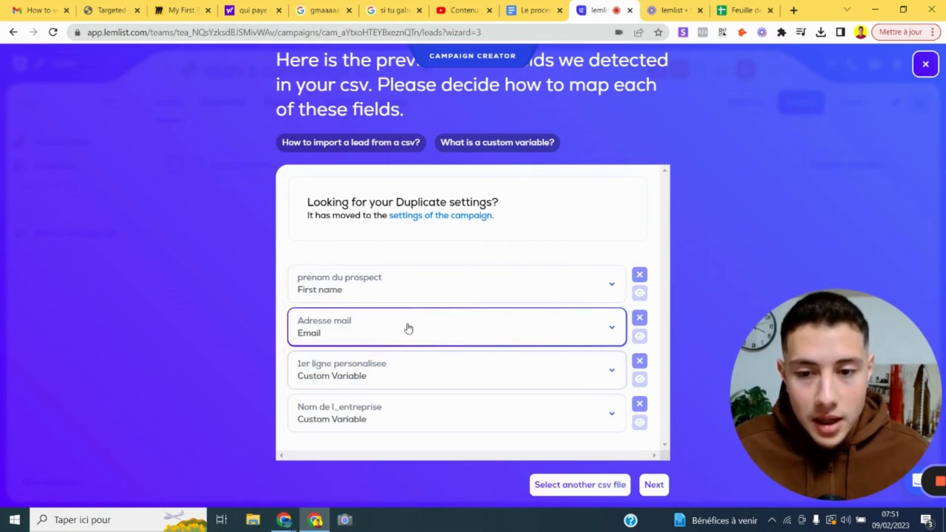
Map "1er ligne personalisee" to Icebreaker and "Nom de l_entreprise" to Company name, then accept the field mapping
left_click(370, 375)
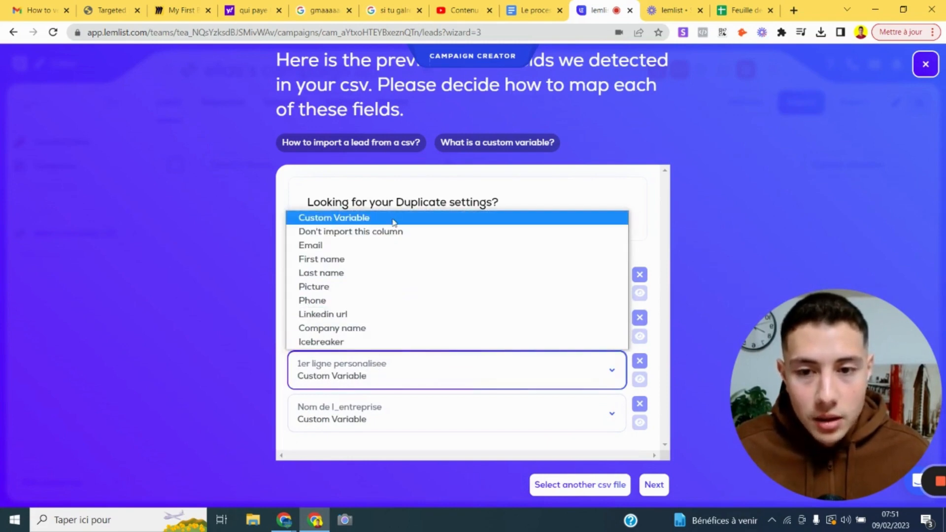
left_click(333, 341)
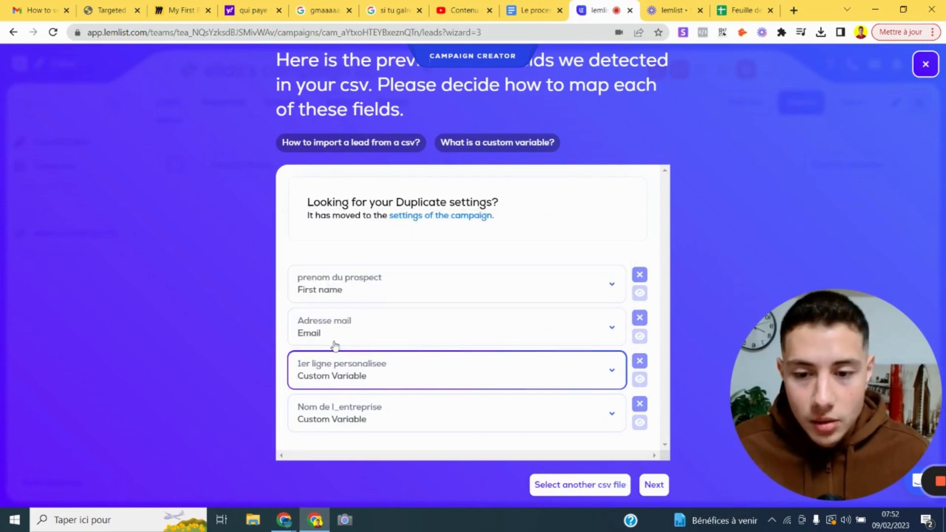
left_click(352, 424)
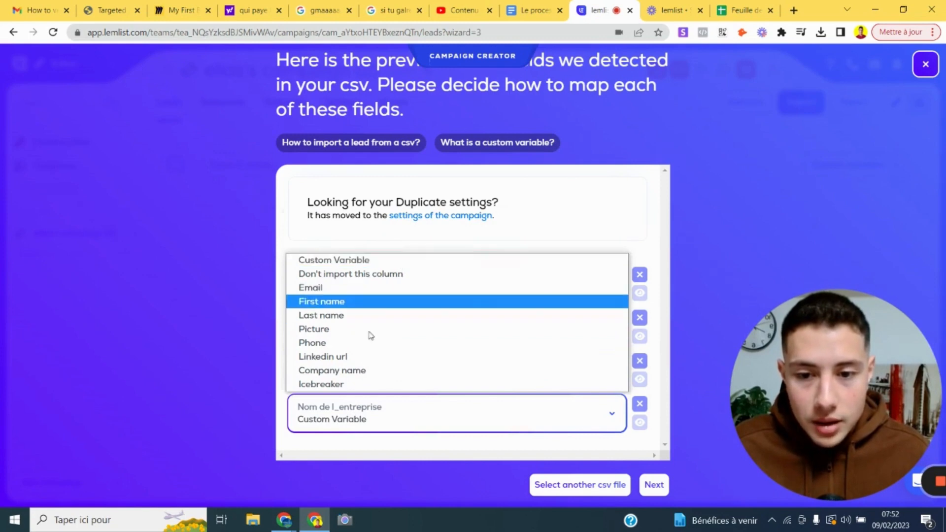
left_click(354, 378)
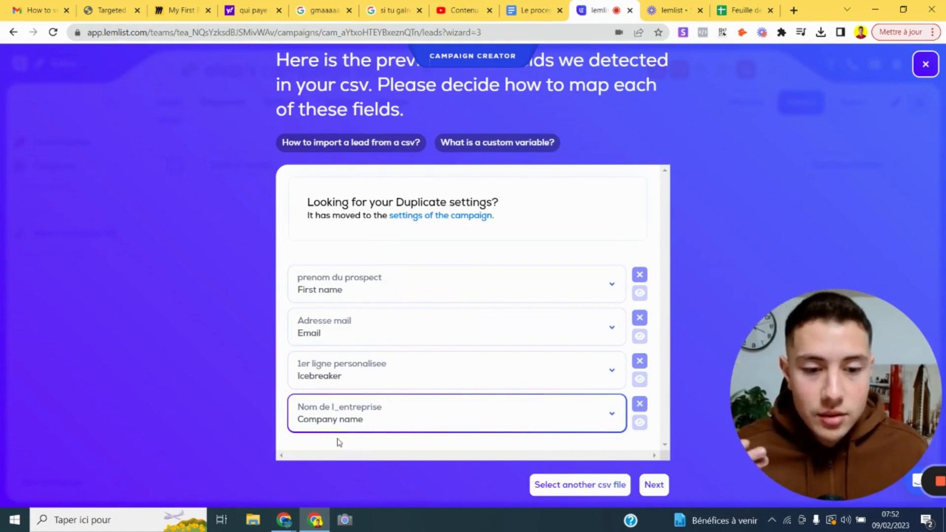
scroll(593, 403, "down", 1)
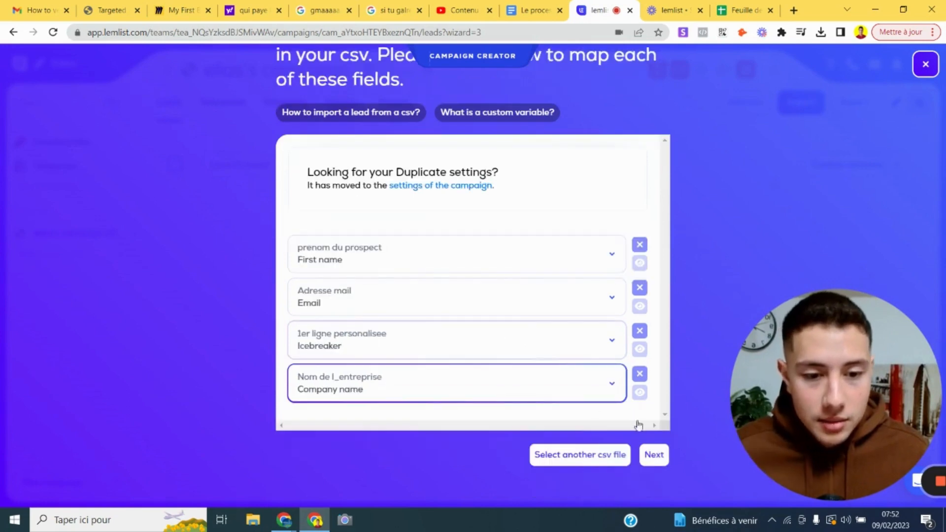
left_click(653, 455)
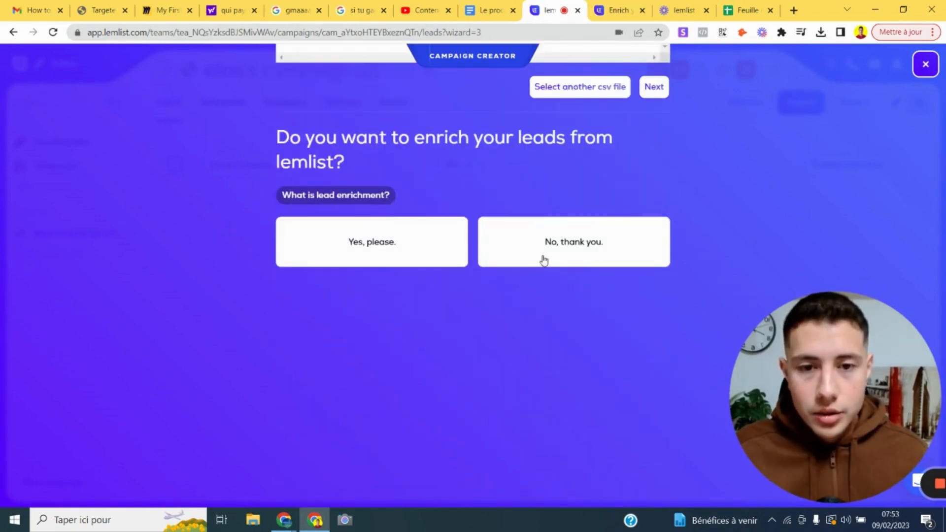
Import the CSV leads without lead enrichment, duplicates across team campaigns or CRM synchronization
left_click(555, 251)
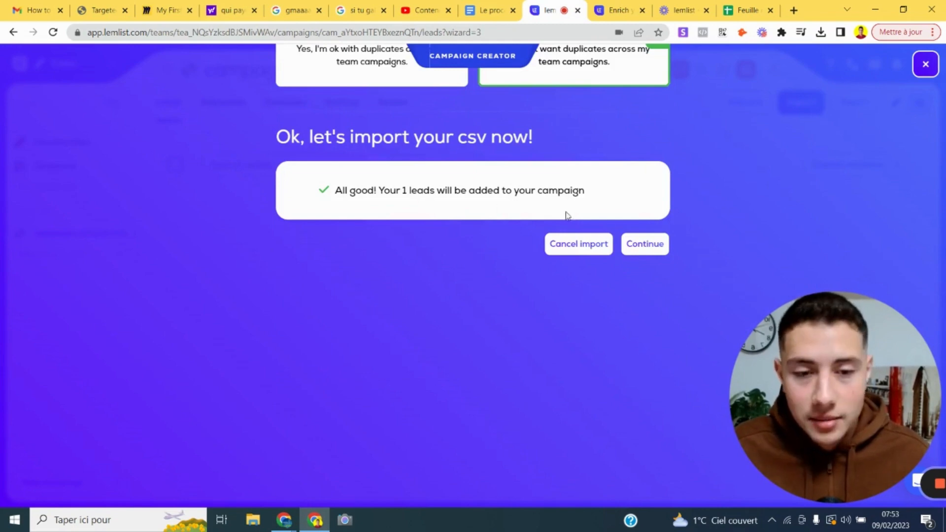
left_click(645, 246)
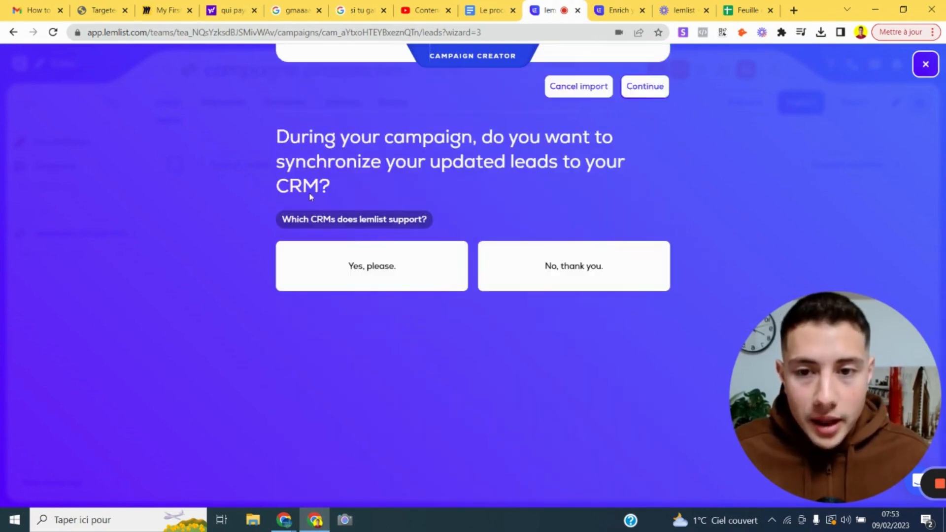
left_click(589, 253)
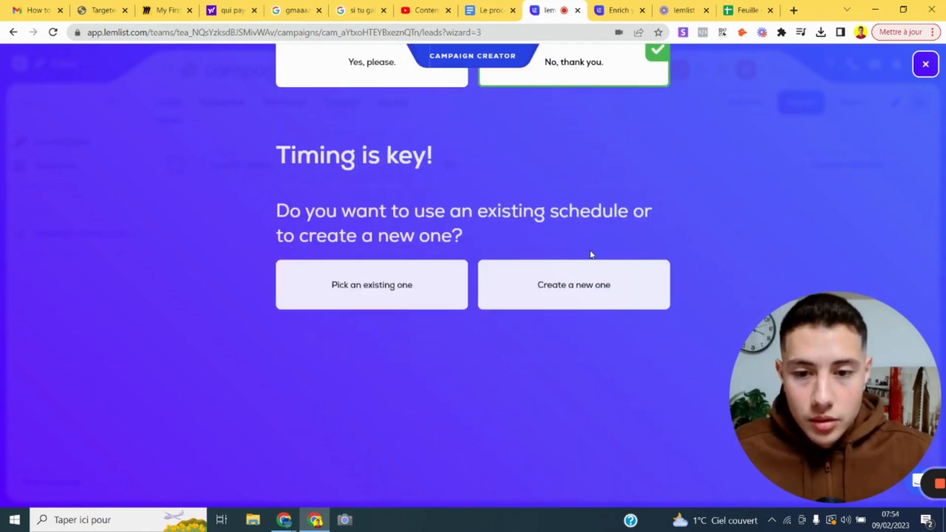
Create a new sending schedule for Monday through Friday in the (UTC+01:00) Brussels, Copenhagen, Madrid, Paris time zone
left_click(534, 280)
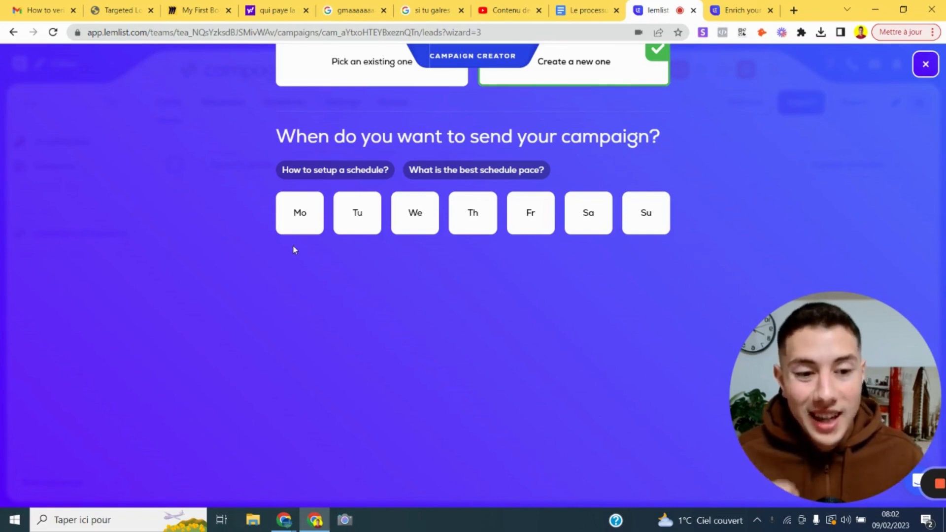
left_click(306, 226)
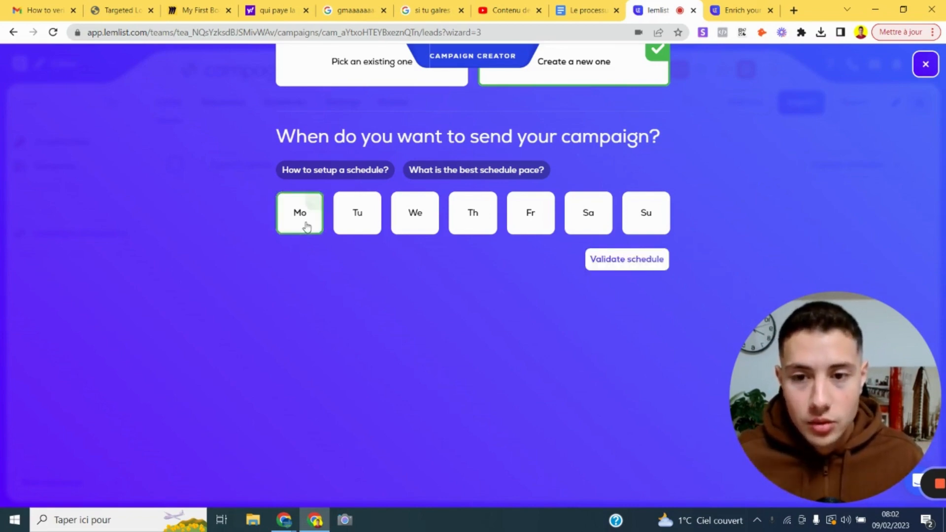
left_click(536, 227)
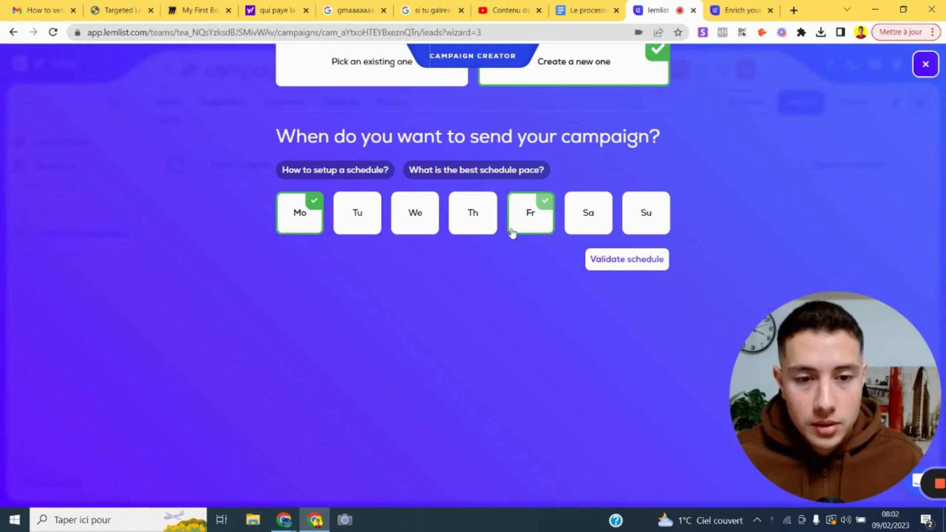
left_click(463, 228)
left_click(409, 225)
left_click(353, 224)
left_click(614, 264)
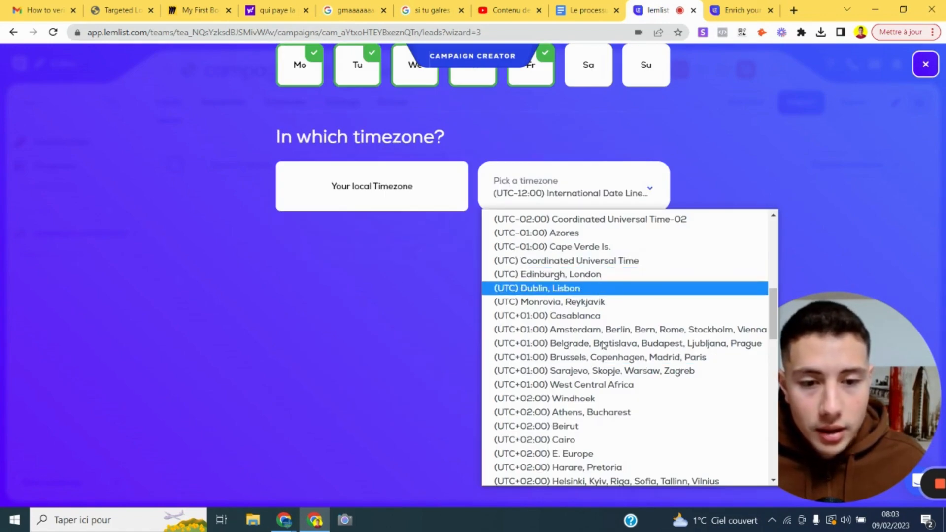
left_click(624, 360)
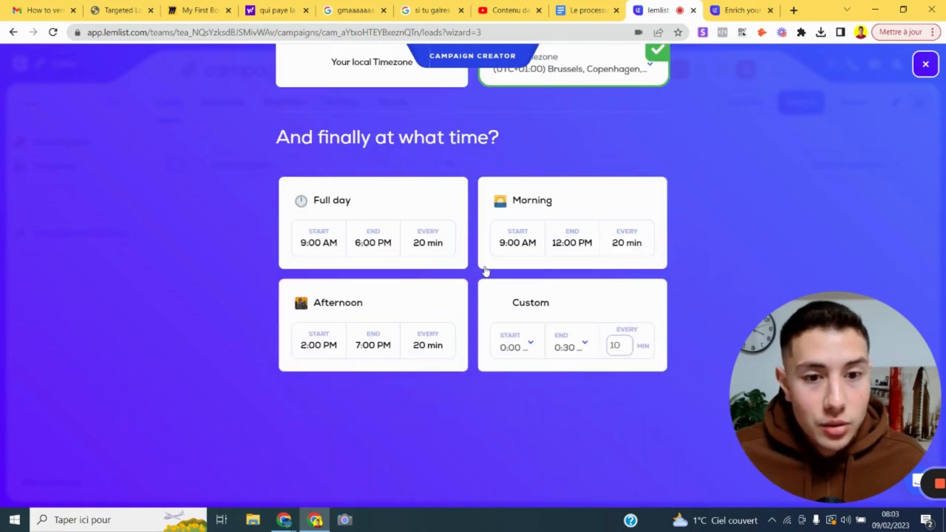
Set the custom sending hours to start at 7:00 AM and end at 5:00 PM
left_click(527, 359)
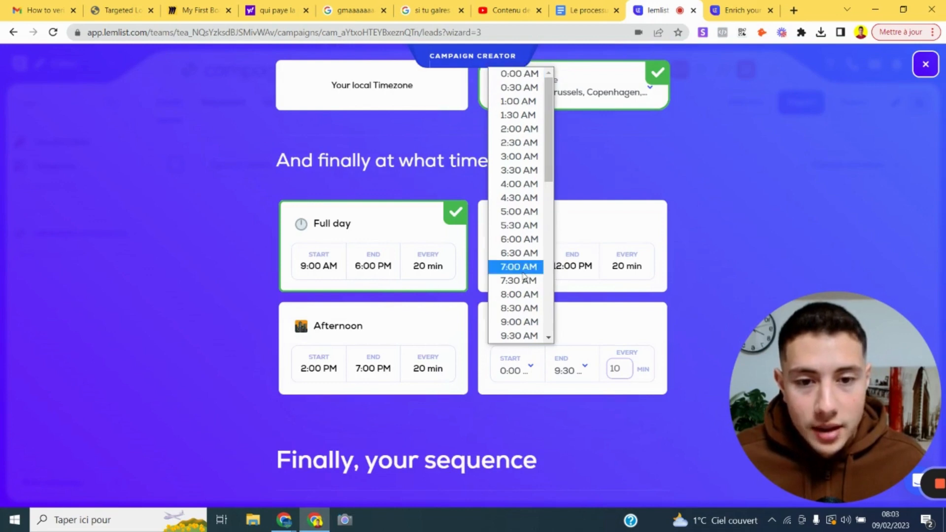
left_click(521, 268)
left_click(588, 369)
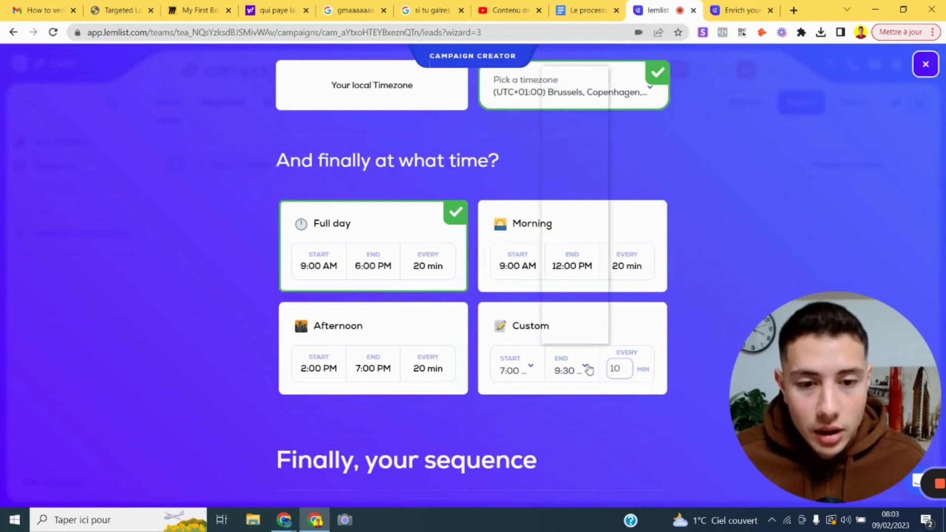
scroll(571, 253, "down", 4)
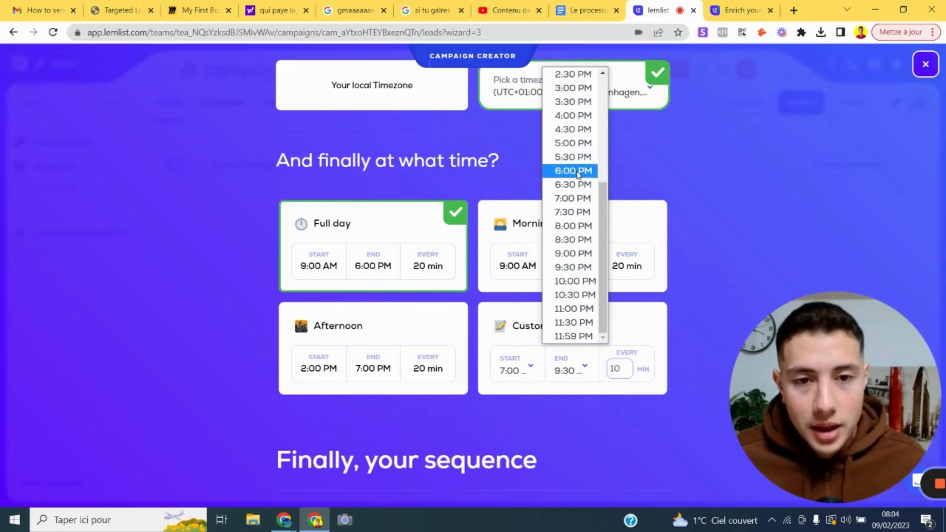
left_click(574, 142)
Set the custom sending interval to every 5 minutes and choose the Custom time option for the schedule
double_click(624, 360)
type("7")
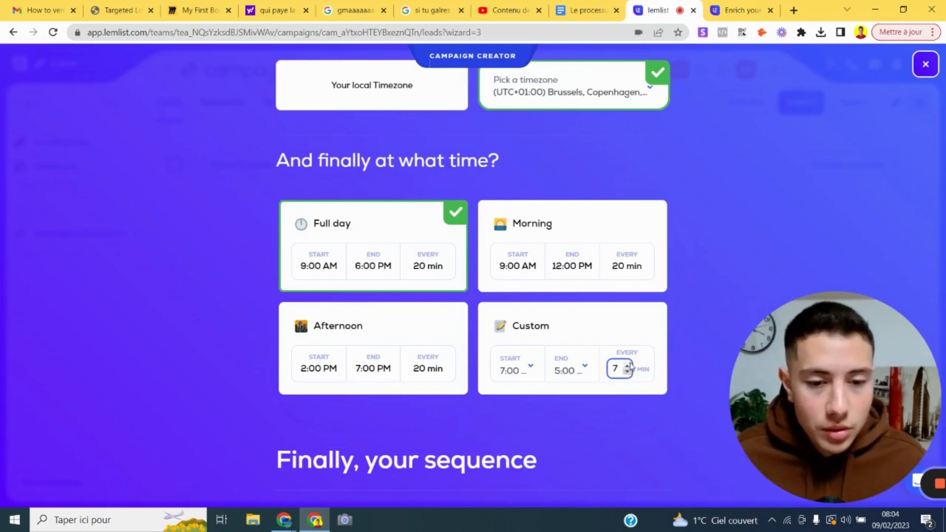
left_click(627, 373)
left_click(628, 373)
left_click(627, 373)
left_click(627, 373)
left_click(627, 373)
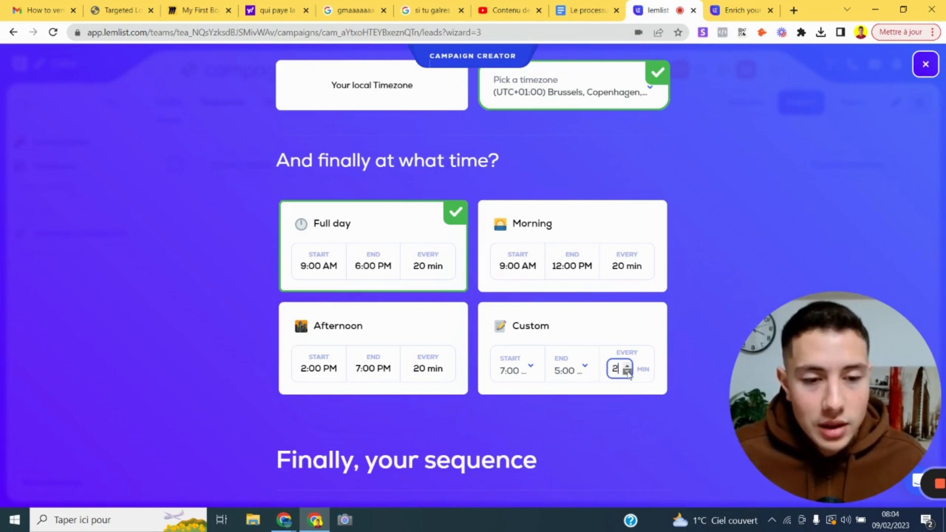
left_click(627, 367)
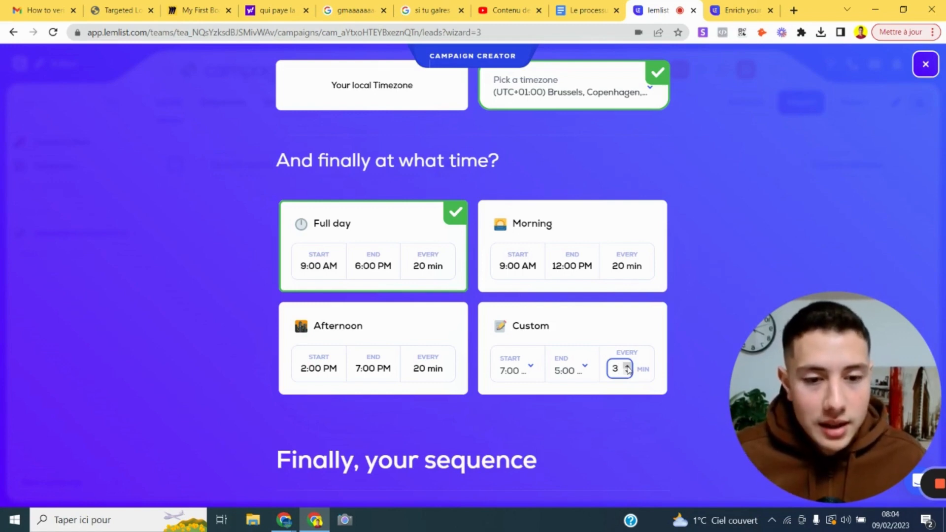
left_click(627, 367)
left_click(627, 367)
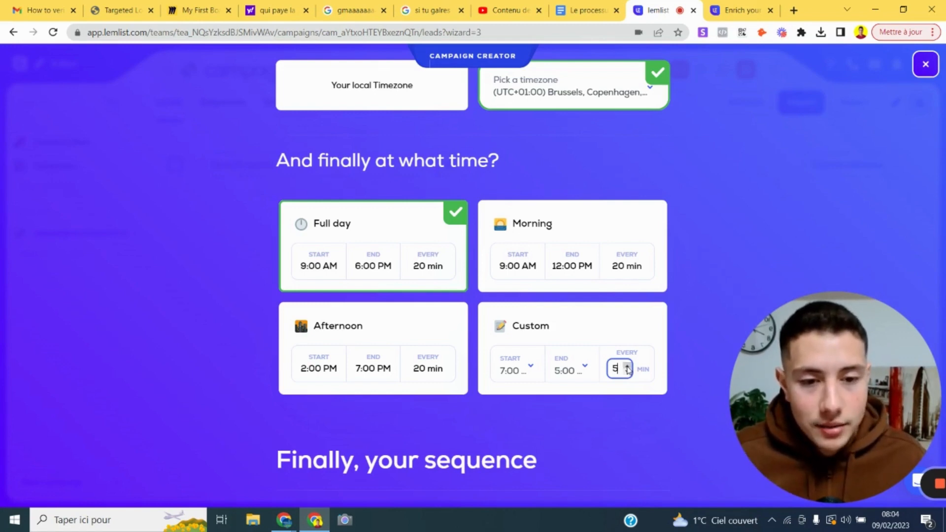
left_click(609, 344)
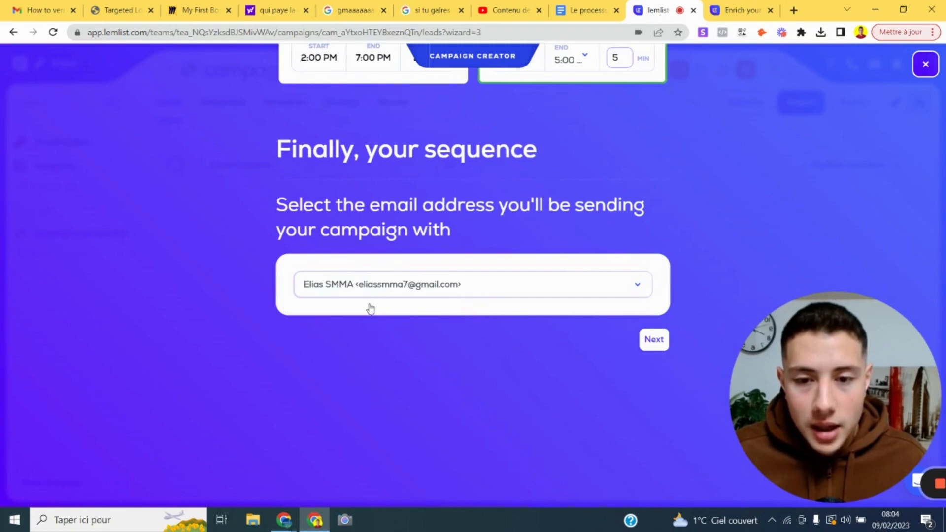
Accept the preselected sender e-mail address and create the campaign's sequence
left_click(656, 349)
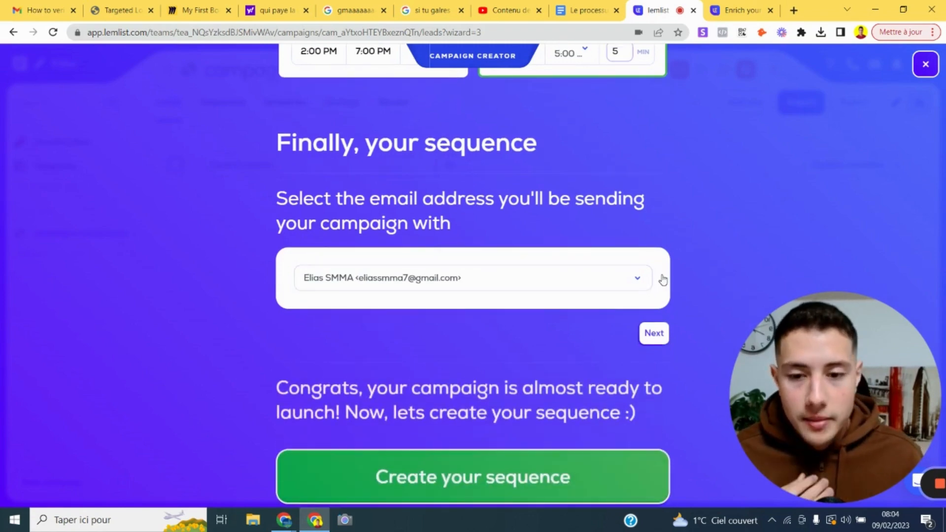
scroll(581, 330, "down", 3)
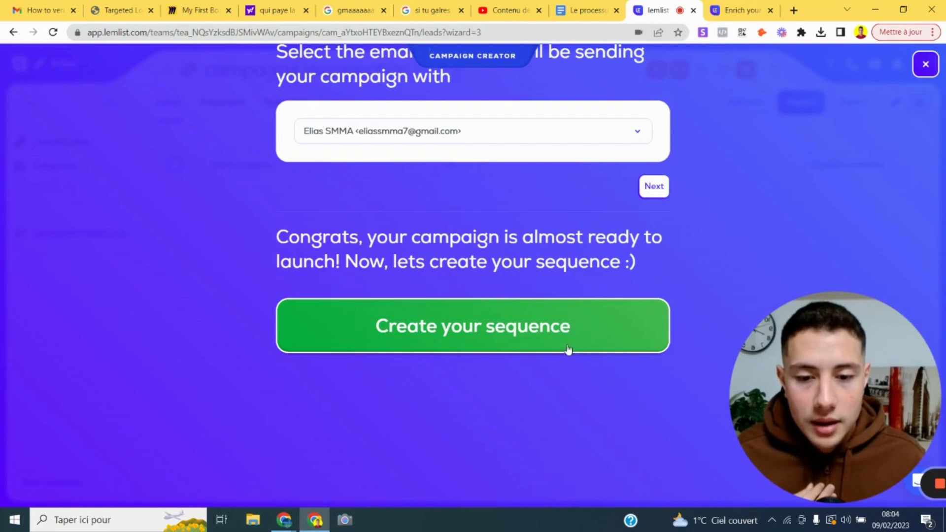
left_click(536, 347)
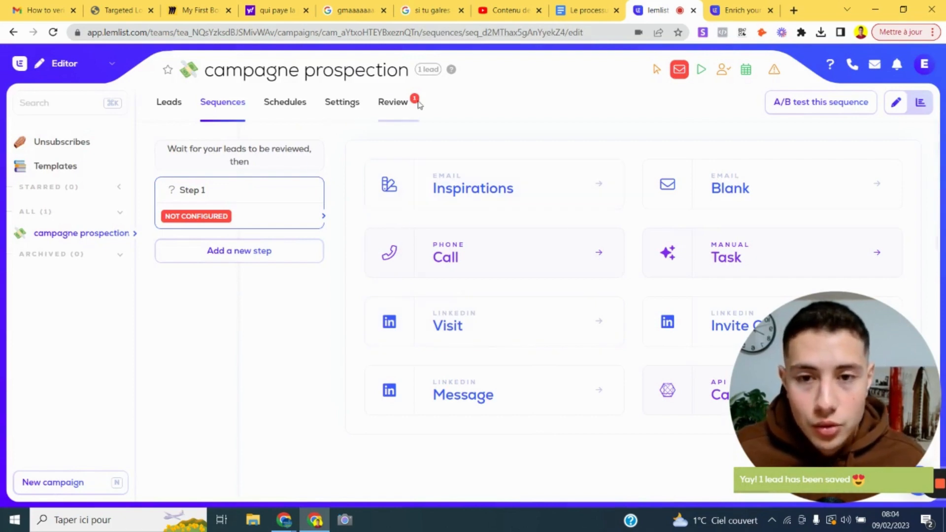
Open the campaign's Custom schedule and set it to reach a new lead every 12 minutes
left_click(285, 102)
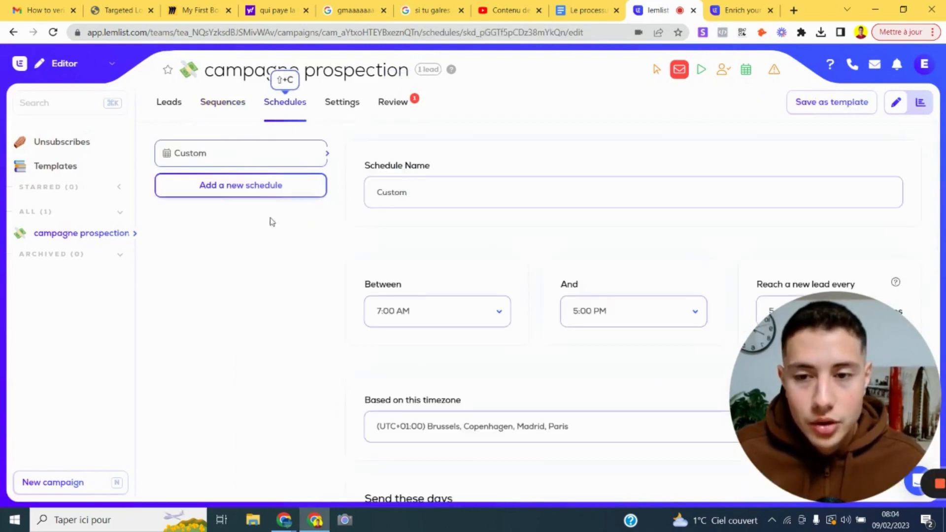
scroll(368, 232, "down", 2)
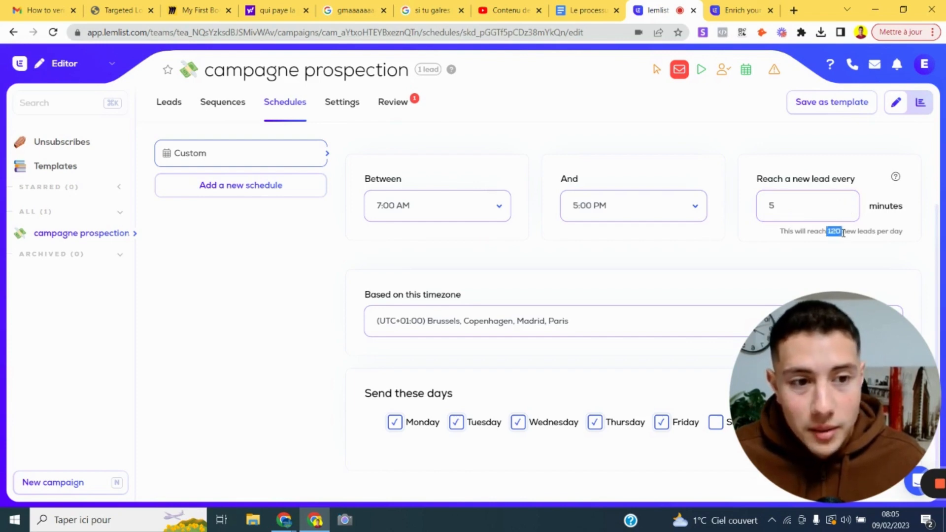
left_click(843, 201)
left_click(843, 201)
left_click(843, 201)
left_click(843, 202)
left_click(843, 202)
left_click(843, 202)
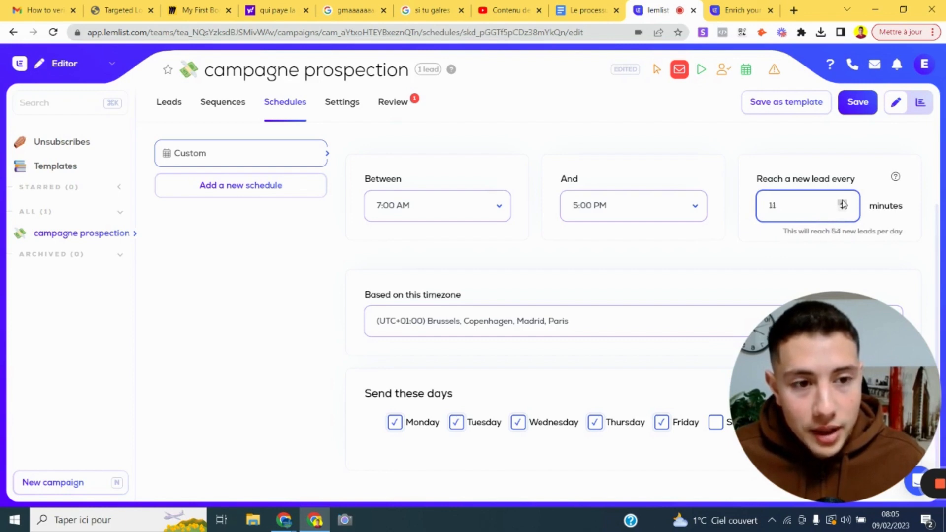
double_click(836, 232)
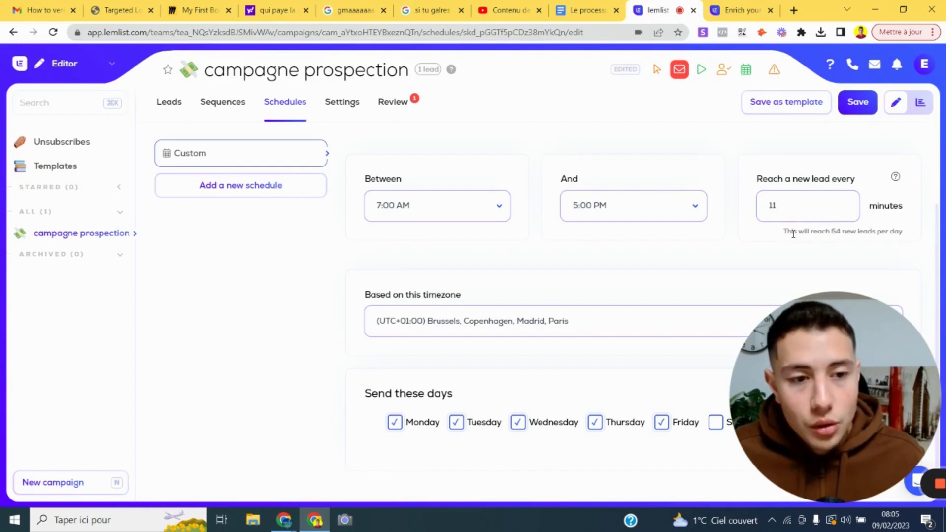
left_click(835, 205)
left_click(843, 202)
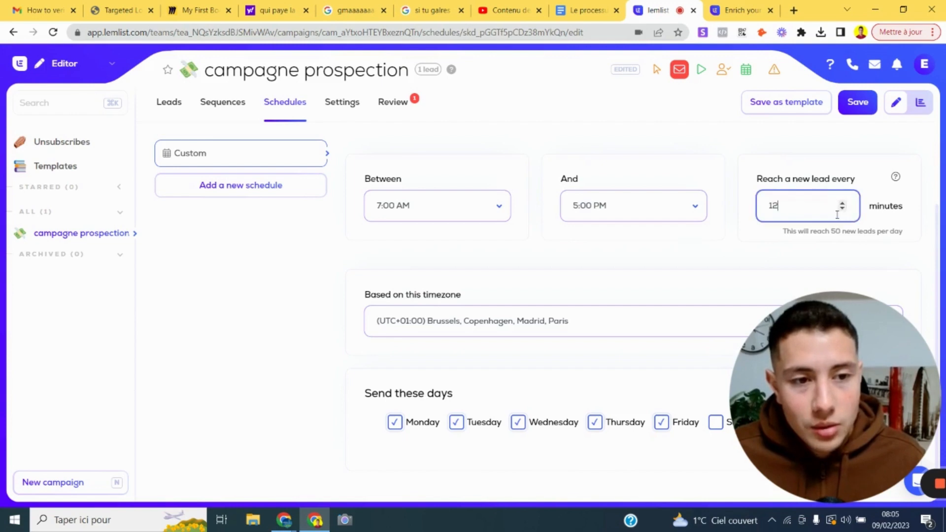
left_click_drag(831, 233, 842, 233)
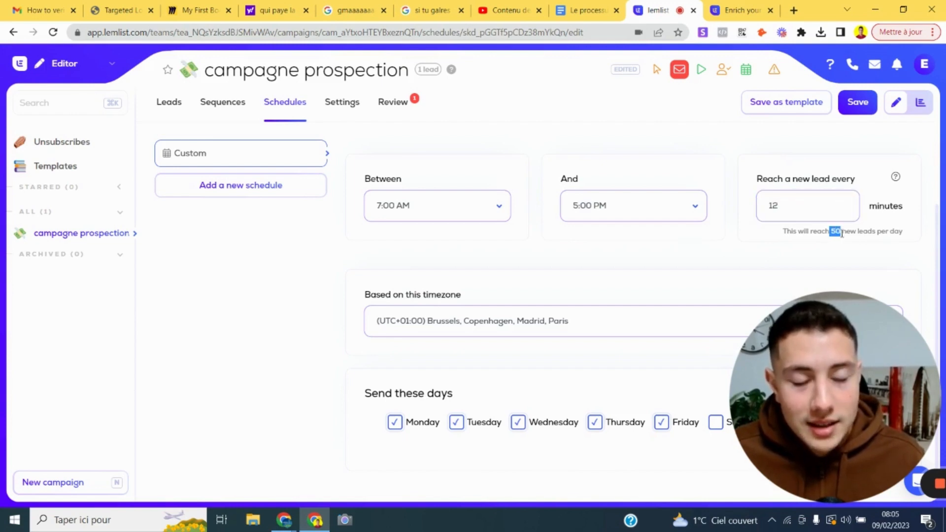
Adjust the Custom schedule so that it reaches a new lead every 6 minutes
left_click(842, 204)
left_click(842, 203)
left_click(842, 204)
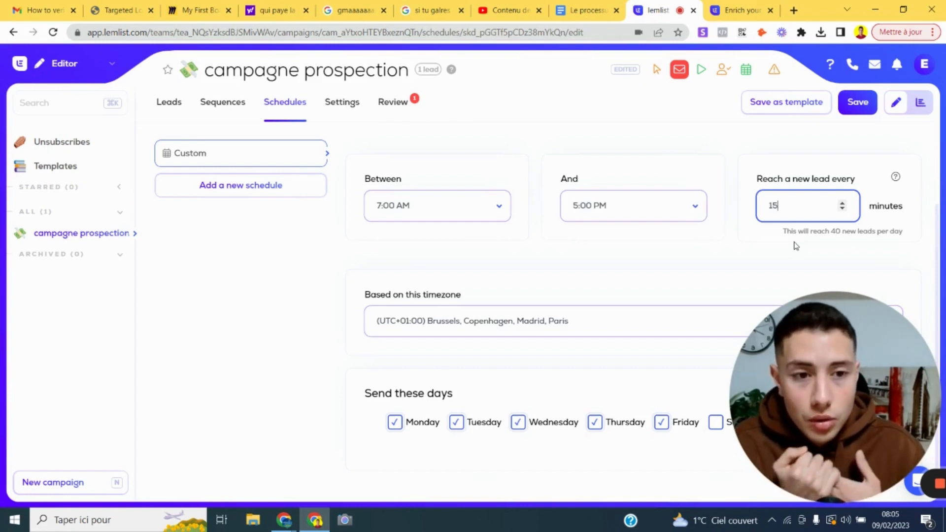
left_click(842, 211)
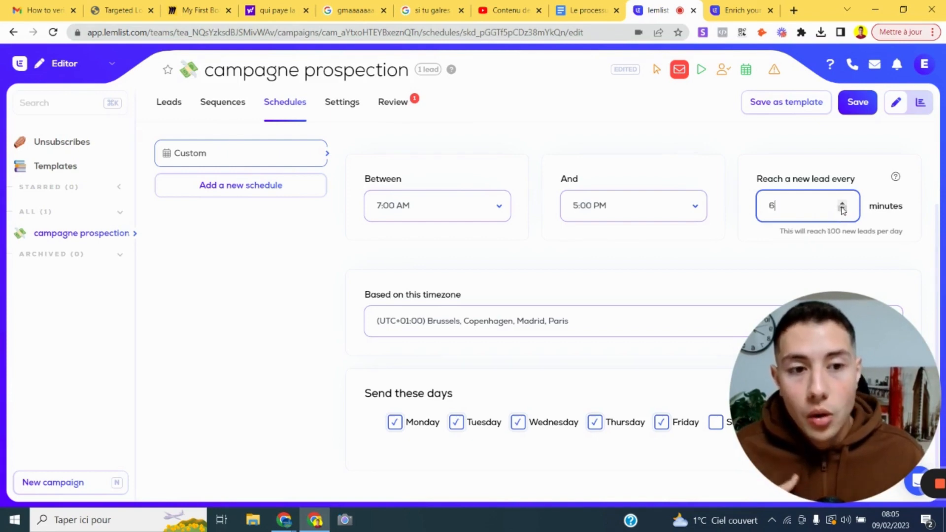
left_click(586, 298)
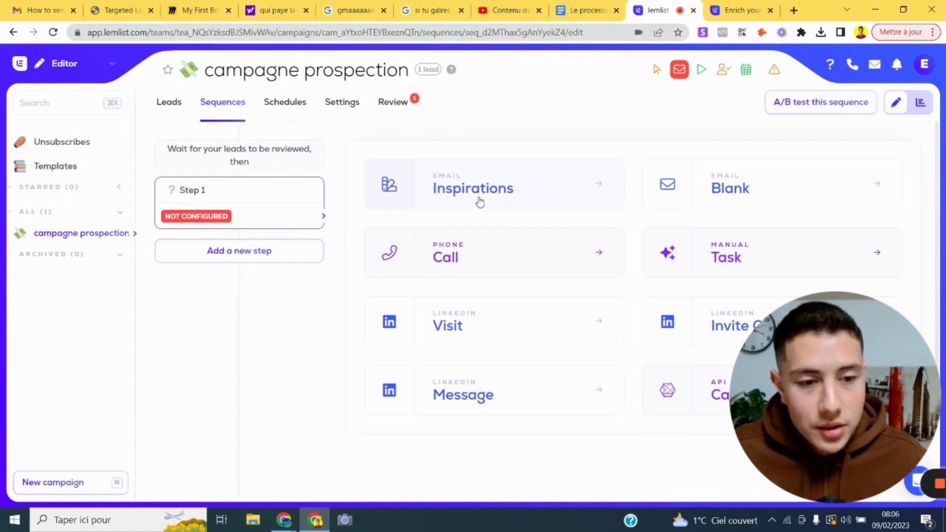
Browse the inspirational email templates for the sequence's first step, reading "#1 Get clients as a freelancer" and "#14 Customer Acquisition"
left_click(369, 207)
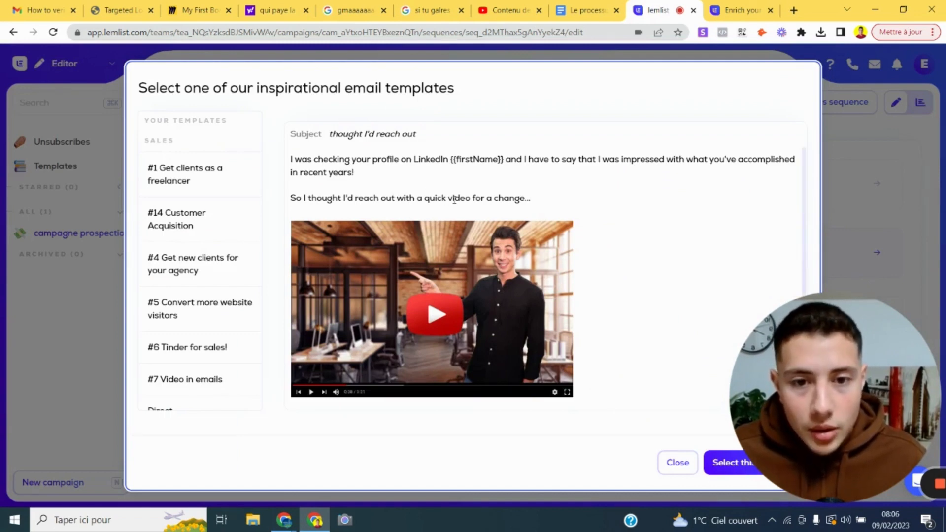
left_click(205, 184)
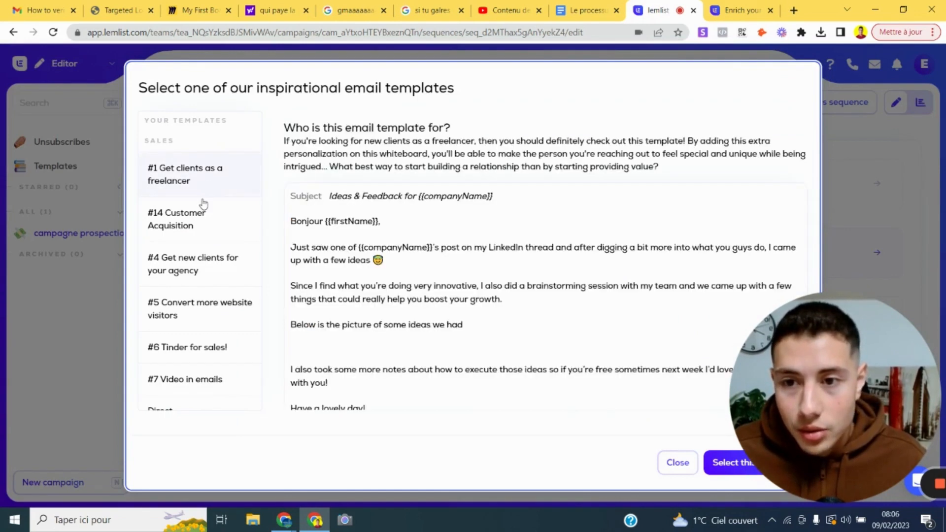
scroll(382, 235, "down", 3)
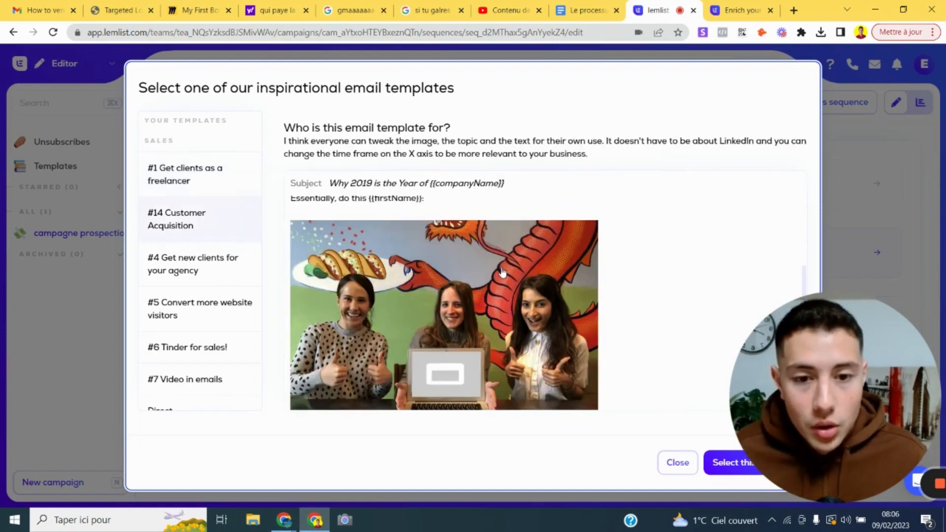
scroll(502, 273, "up", 3)
scroll(502, 273, "down", 3)
scroll(450, 364, "down", 1)
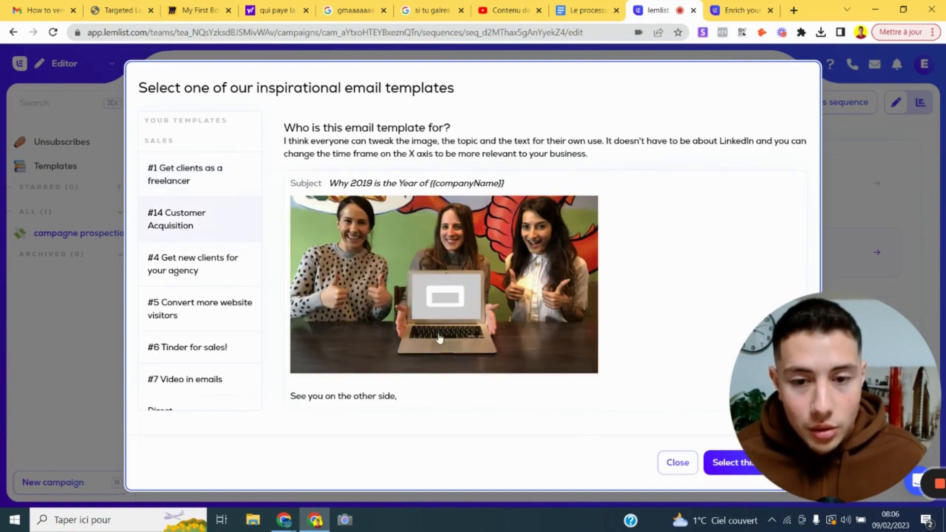
scroll(449, 313, "up", 3)
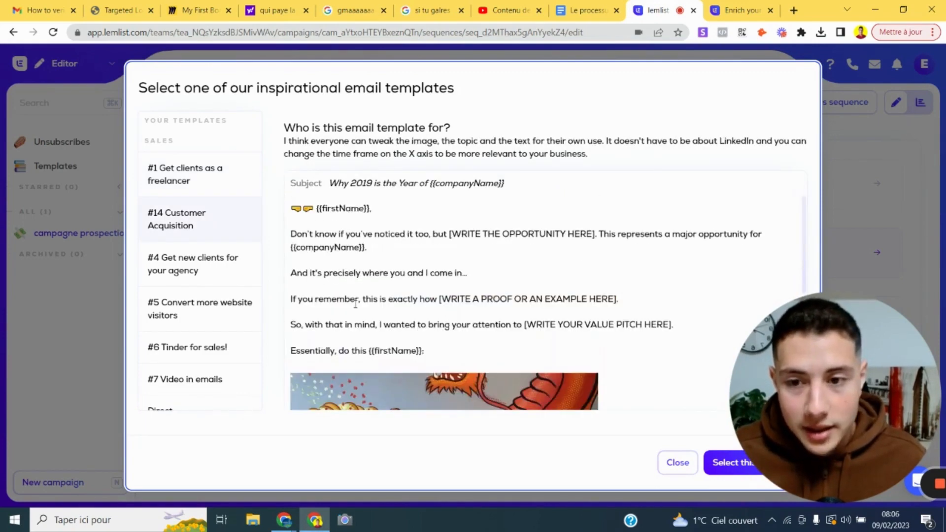
Examine the text and image of the "#4 Get new clients for your agency" template
left_click(201, 274)
scroll(413, 292, "down", 3)
scroll(413, 292, "down", 3)
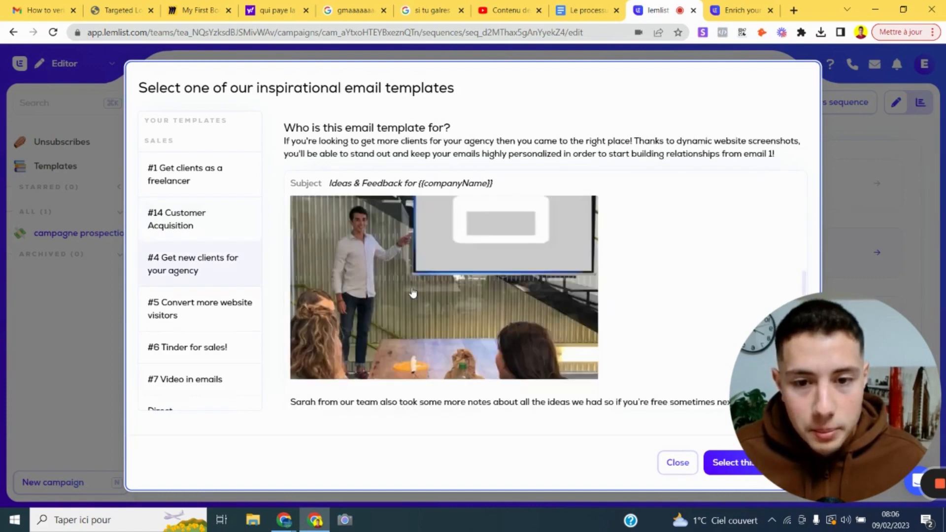
scroll(413, 292, "up", 4)
scroll(413, 291, "down", 2)
scroll(413, 291, "down", 2)
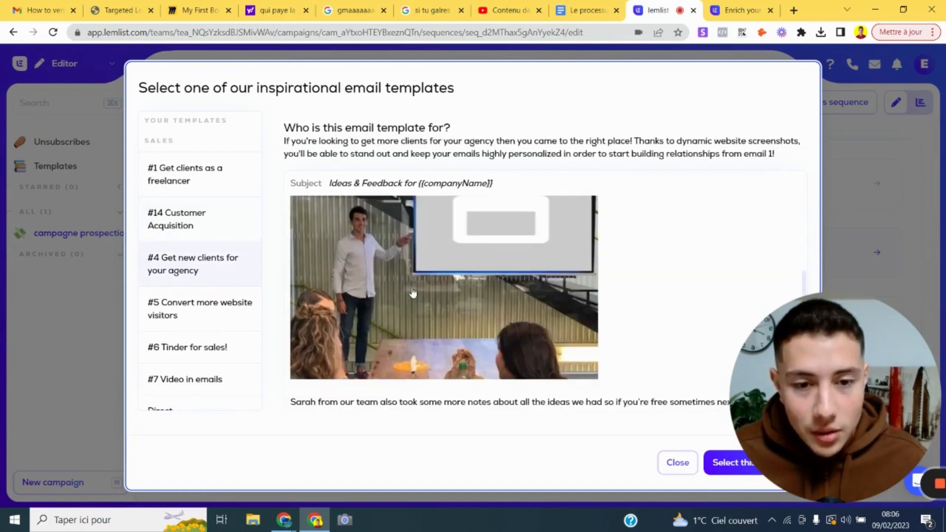
scroll(414, 295, "up", 2)
Examine the text and image of the "#5 Convert more website visitors" template
left_click(211, 318)
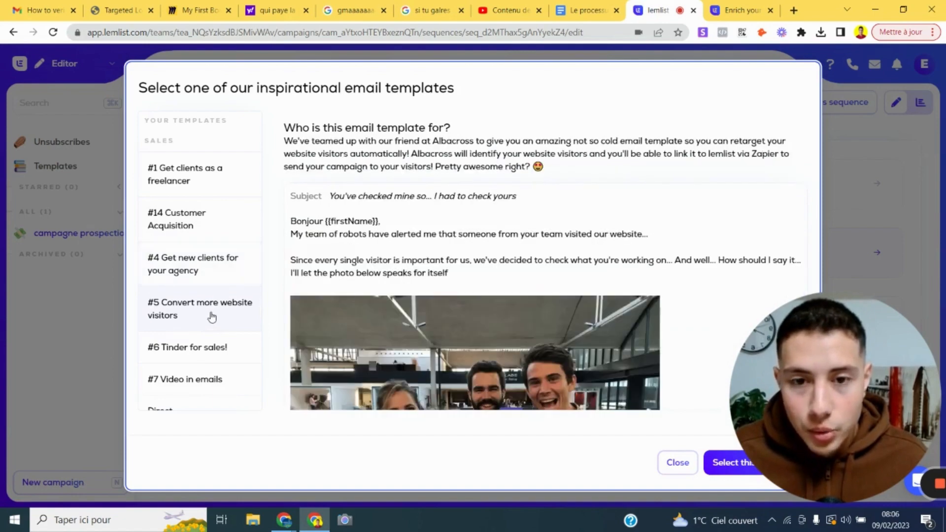
scroll(407, 321, "down", 2)
scroll(407, 321, "down", 2)
scroll(407, 322, "up", 4)
scroll(489, 337, "down", 2)
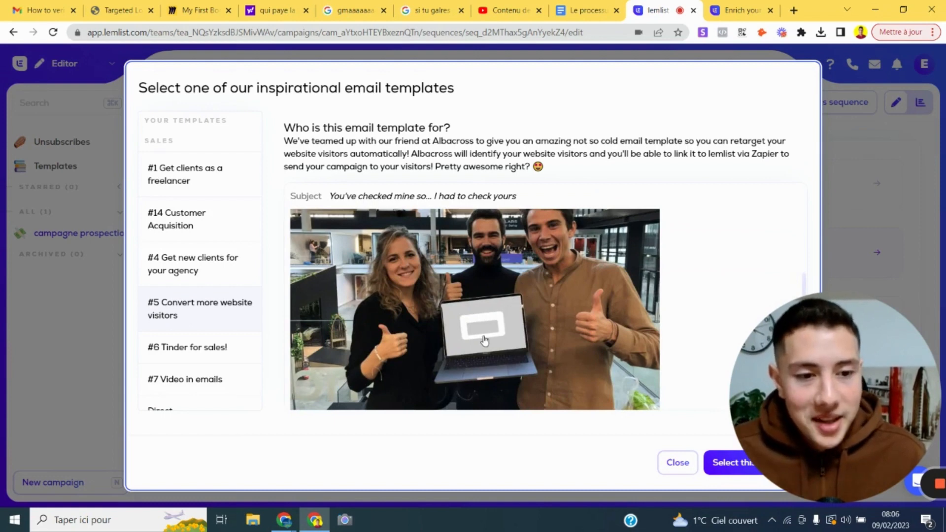
scroll(518, 299, "up", 1)
scroll(519, 299, "up", 2)
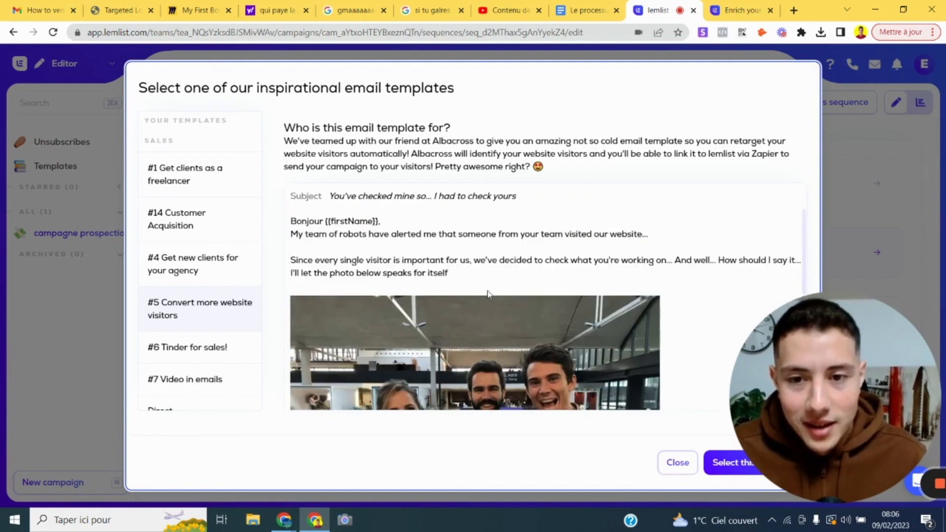
Review the "#7 Video in emails" template and leave the template gallery without selecting one
left_click(171, 383)
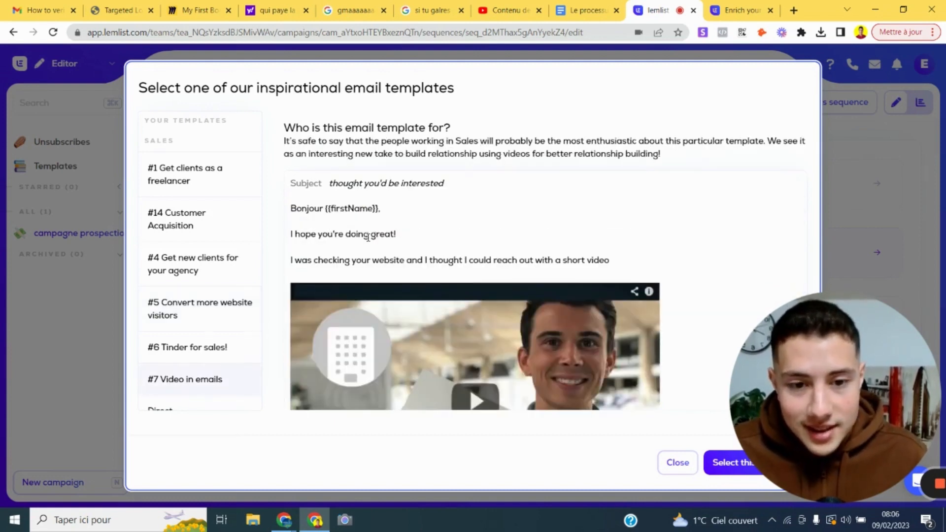
scroll(367, 247, "down", 3)
scroll(368, 248, "up", 2)
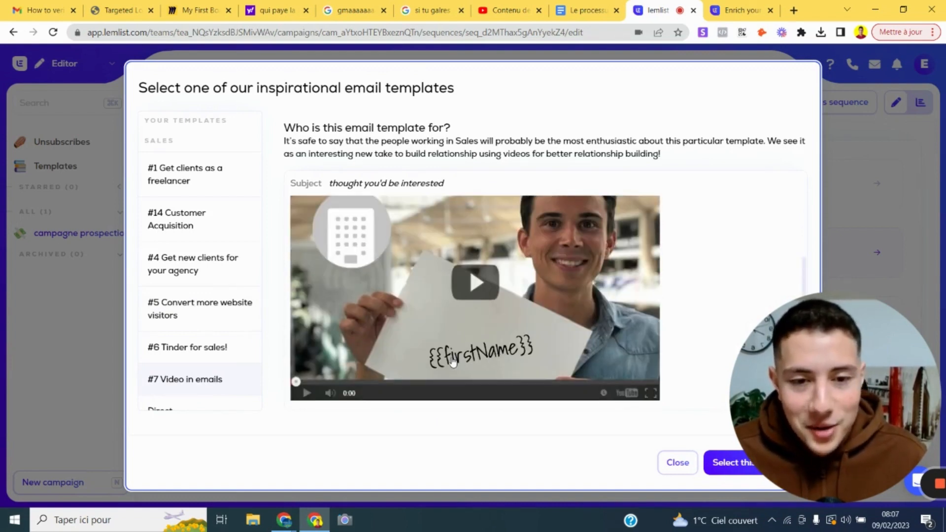
scroll(405, 277, "up", 2)
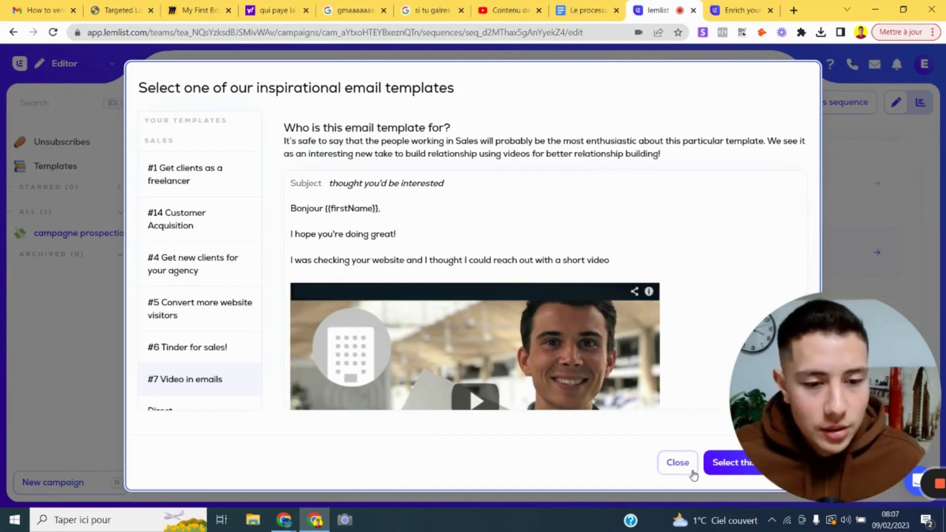
left_click(677, 463)
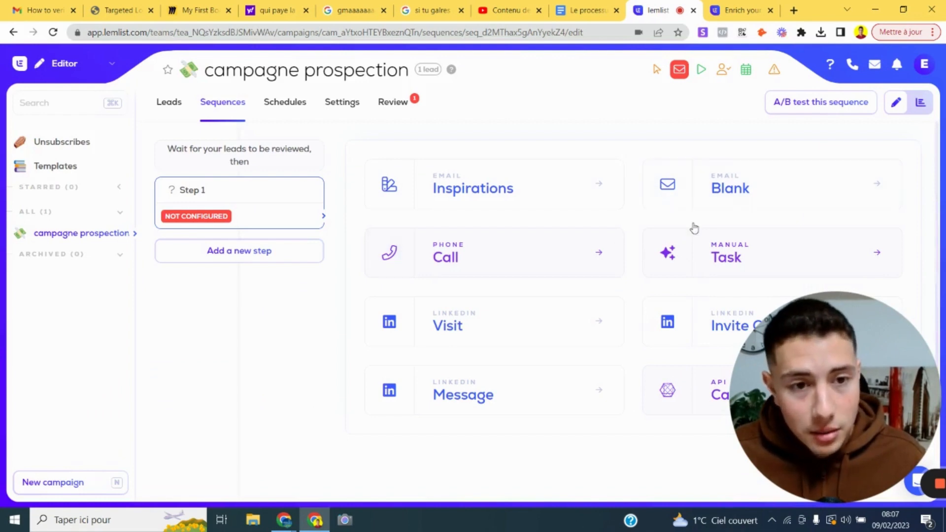
Make step 1 of the sequence a blank email and start editing its body
left_click(753, 187)
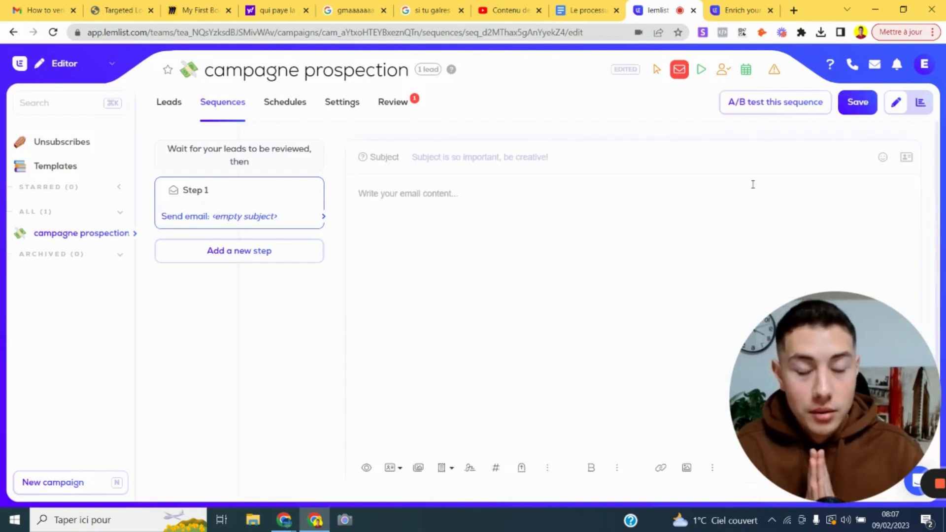
left_click(565, 238)
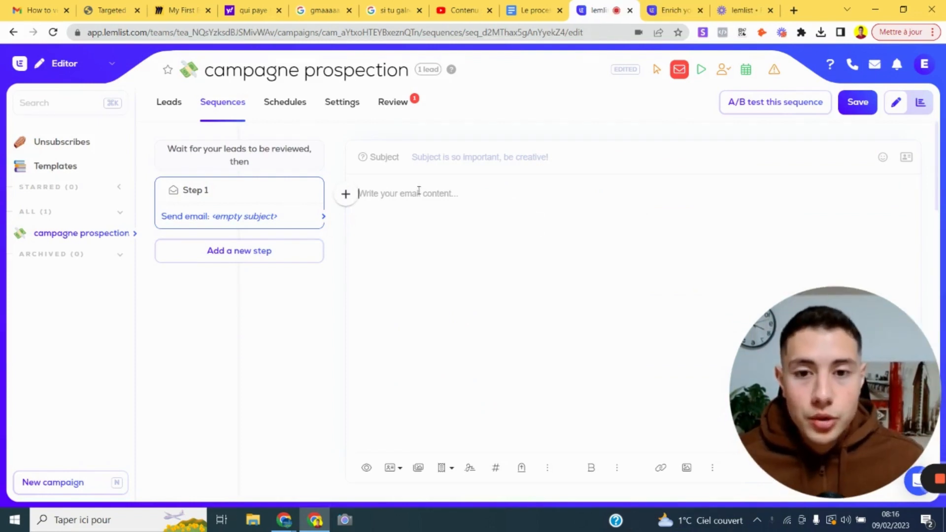
type("ggggg")
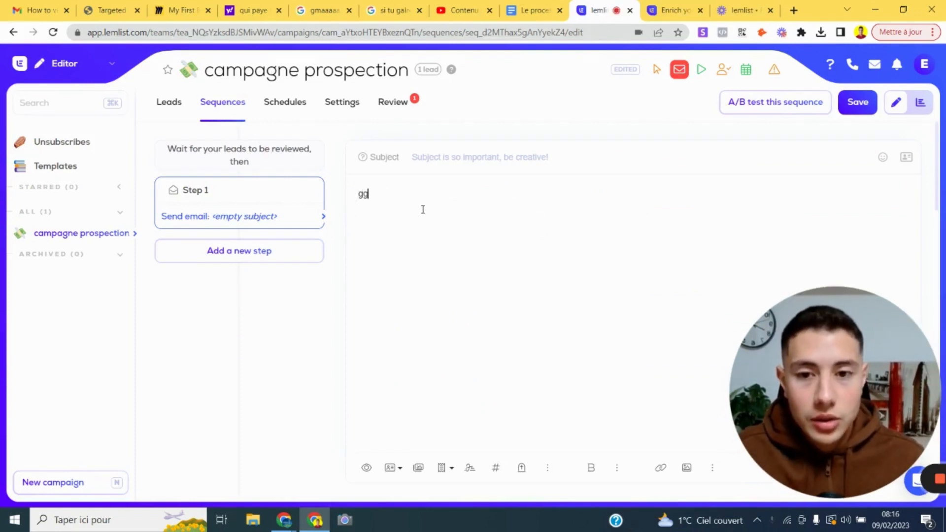
key("BackSpace")
key("BackSpace")
key("BackSpace")
key("BackSpace")
key("BackSpace")
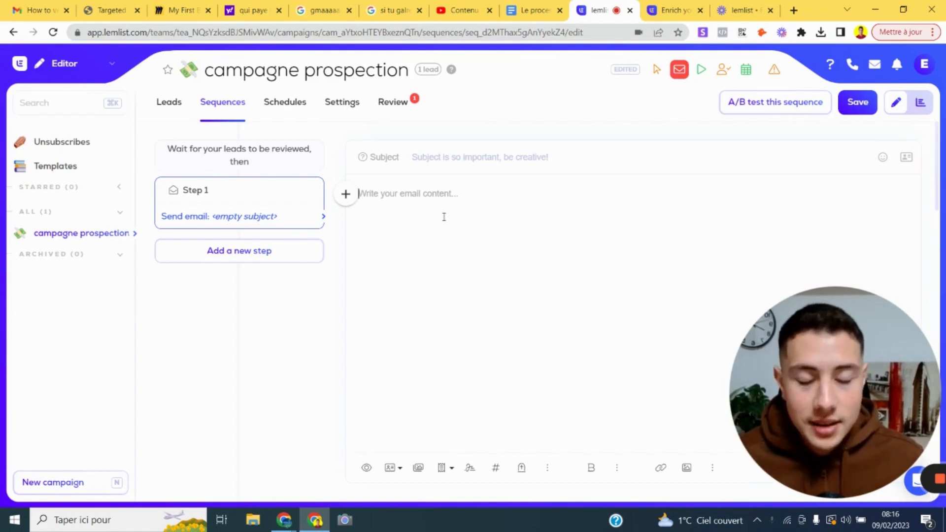
Paste the prepared prospecting message into the email body and enter "Question pour" as the subject
left_click(443, 205)
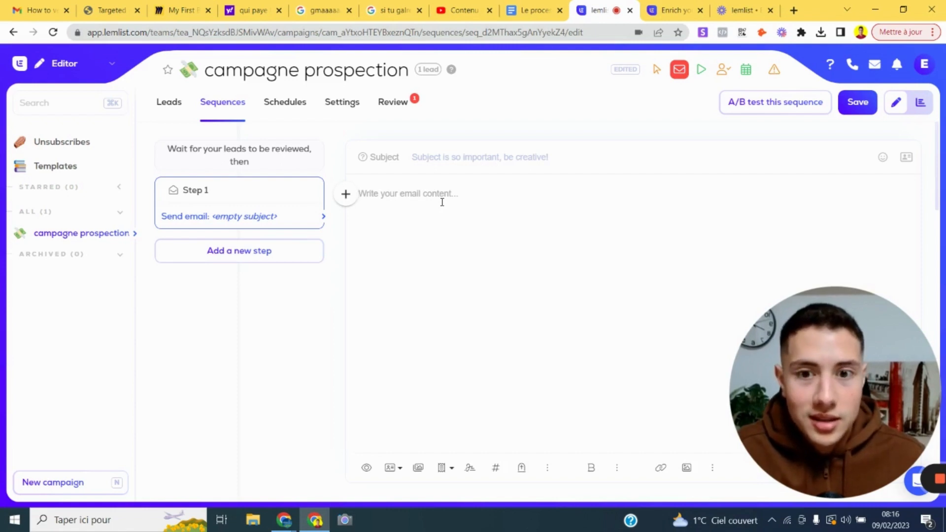
key("ctrl+v")
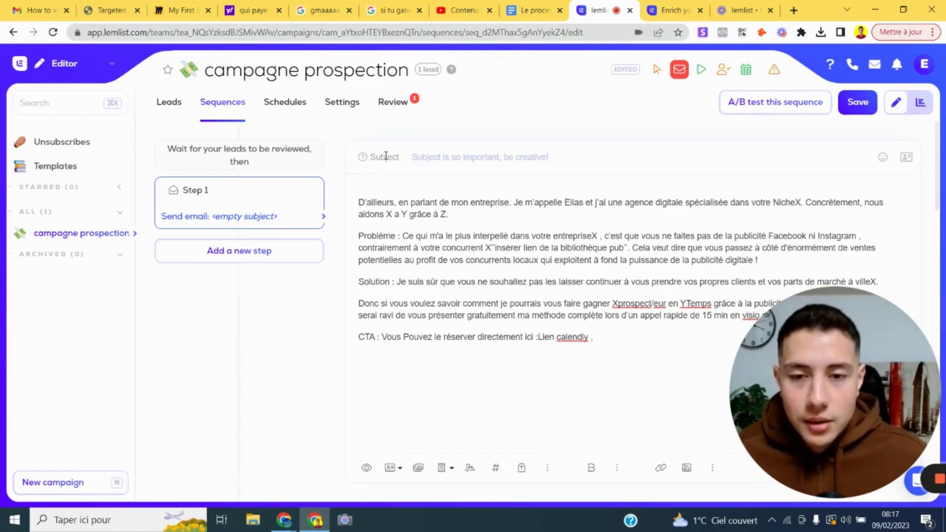
left_click(472, 165)
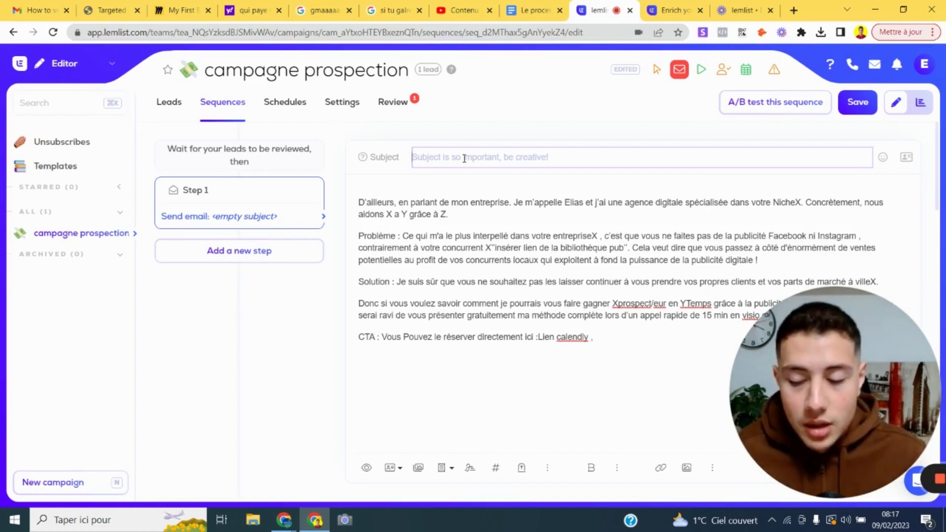
type("Q")
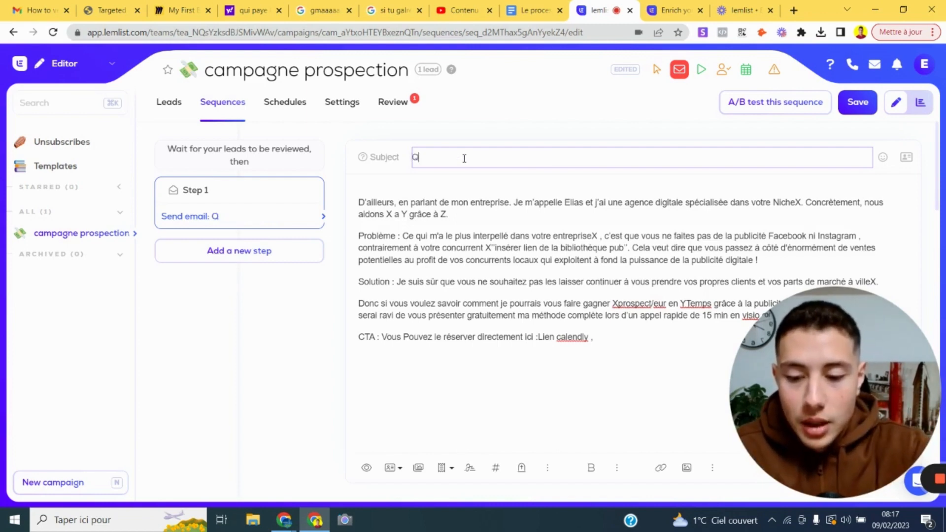
type("uestion pour")
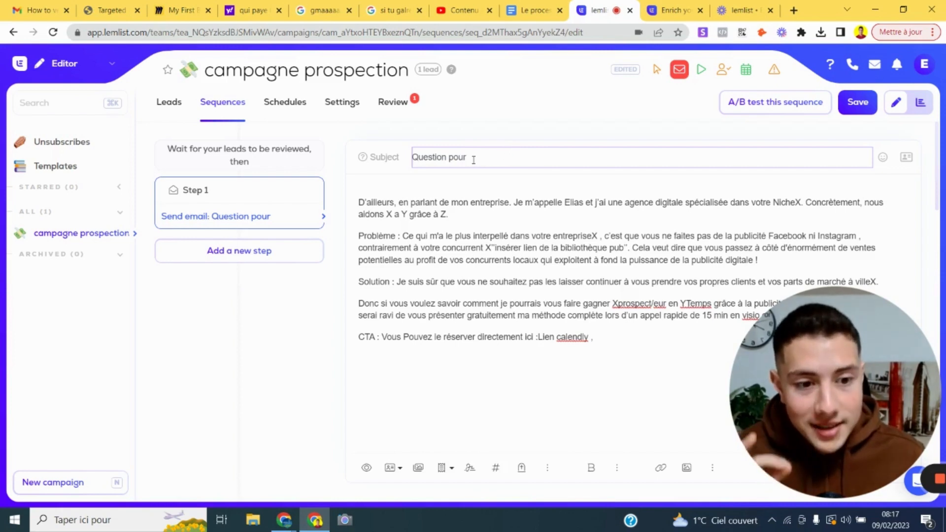
Insert the firstName variable into the email and copy it to the end of the subject line after "Question pour"
left_click(399, 471)
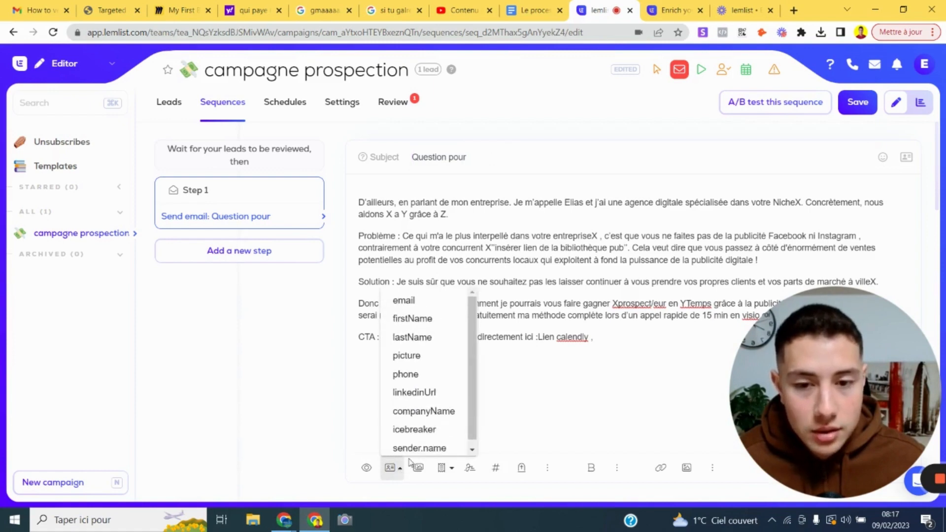
scroll(428, 345, "down", 1)
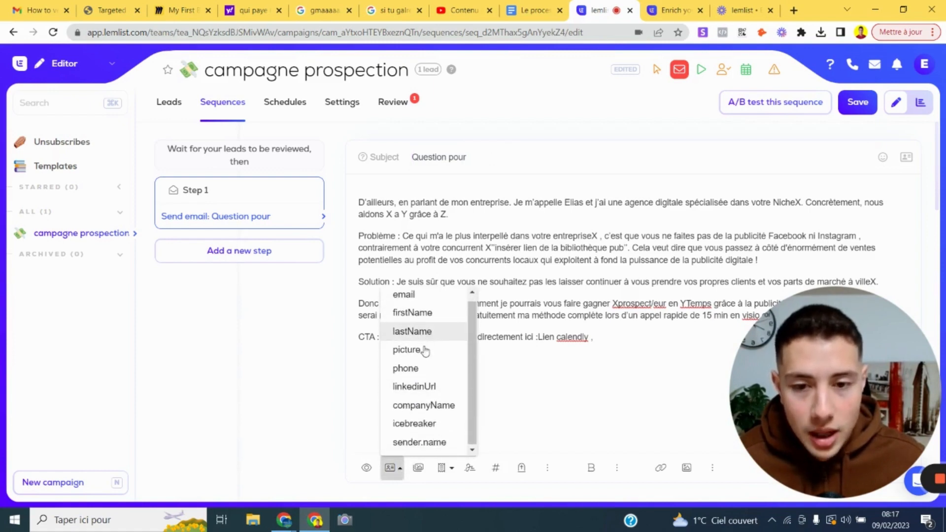
left_click(423, 312)
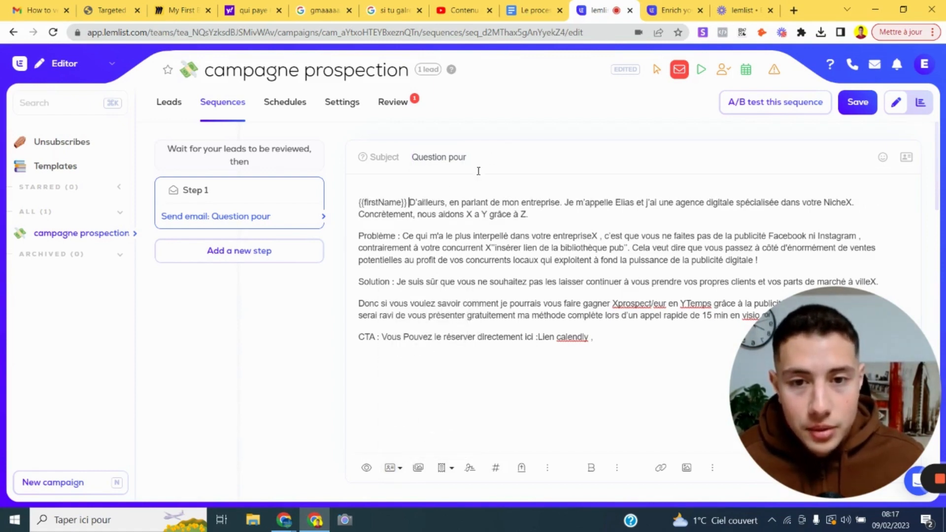
left_click_drag(408, 203, 358, 203)
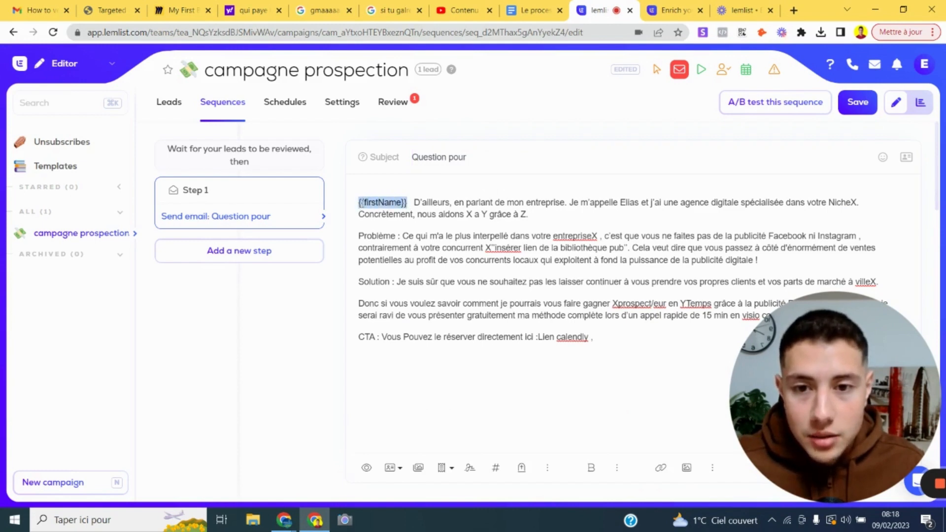
right_click(363, 204)
left_click(391, 249)
left_click(476, 156)
key("ctrl+v")
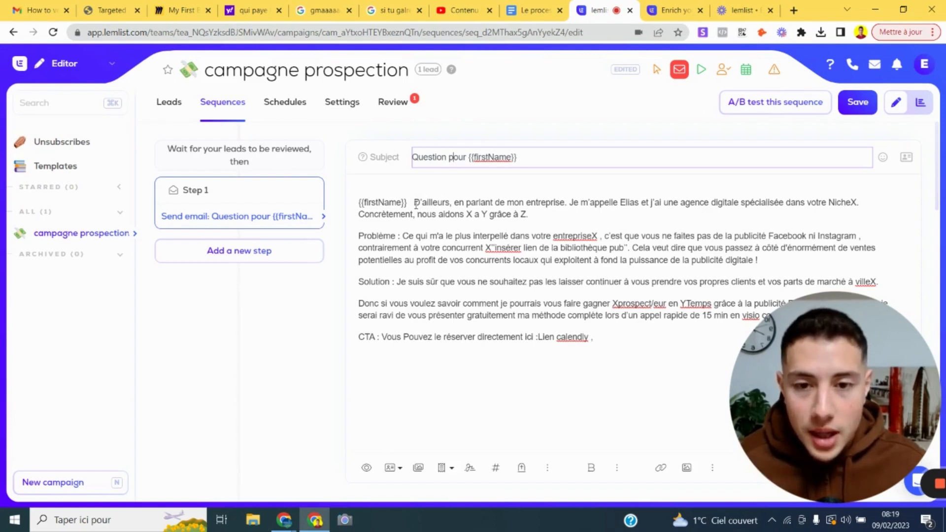
Remove the {{firstName}} variable from the start of the email body and begin the message with "Bonjour"
left_click_drag(416, 204, 389, 202)
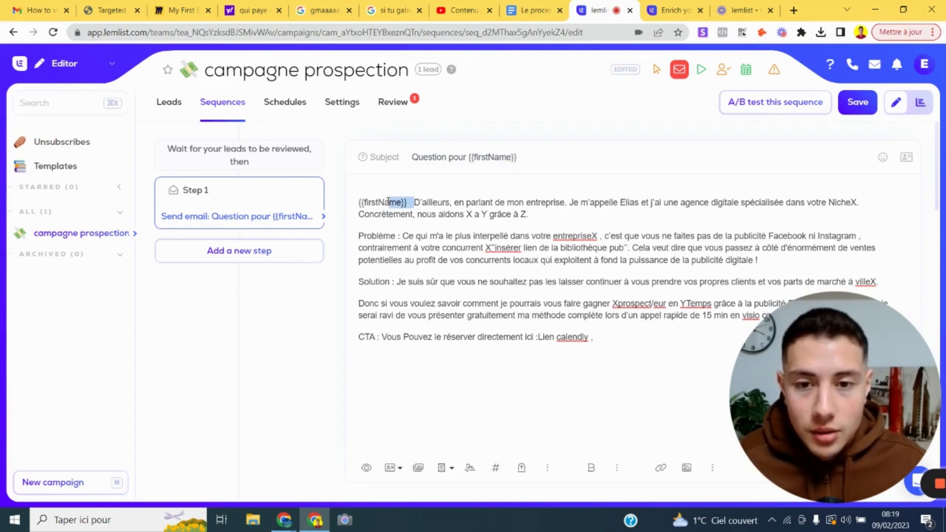
left_click(389, 215)
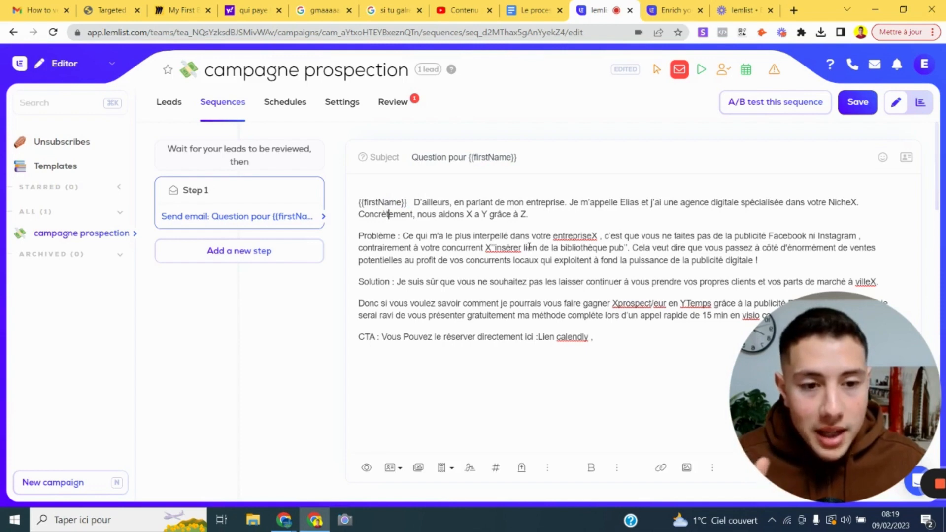
left_click_drag(415, 202, 332, 207)
key("BackSpace")
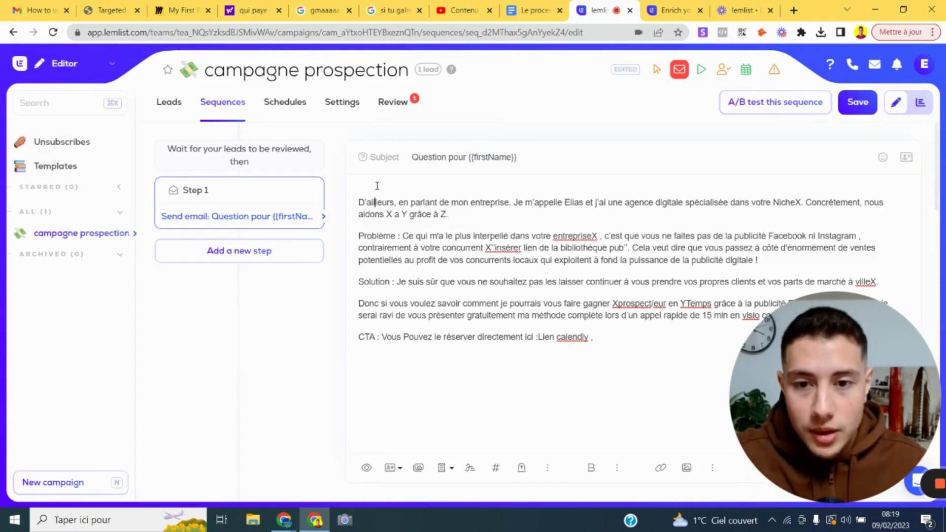
type("Bonjour")
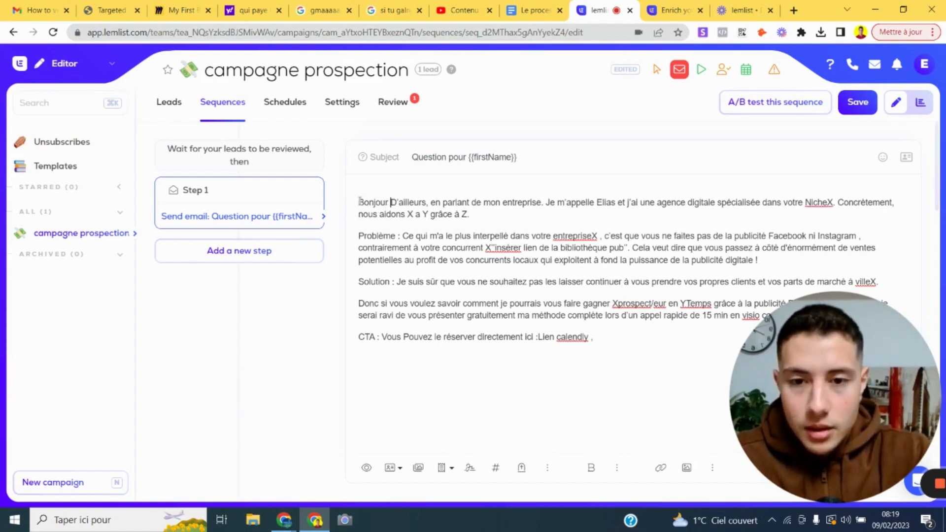
Insert the firstName variable after "Bonjour" in the email body and start the following text on a new line
left_click(400, 470)
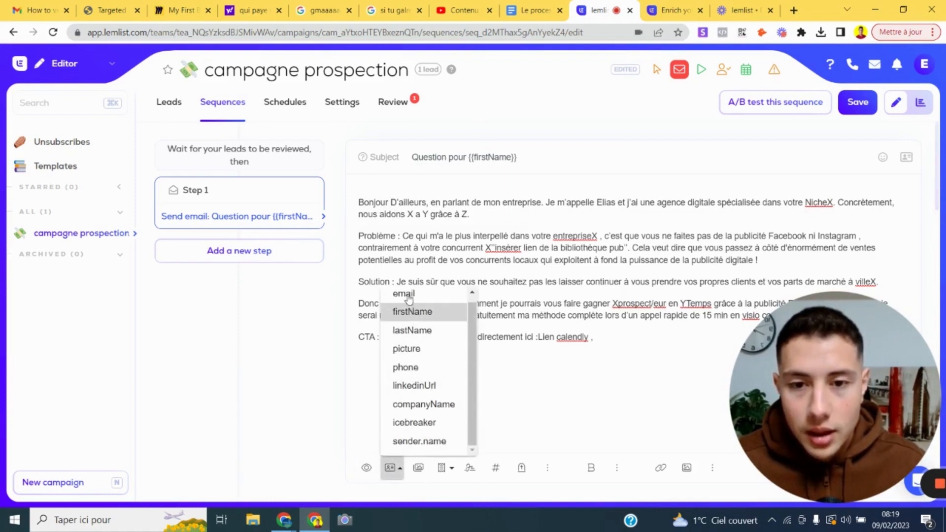
left_click(412, 308)
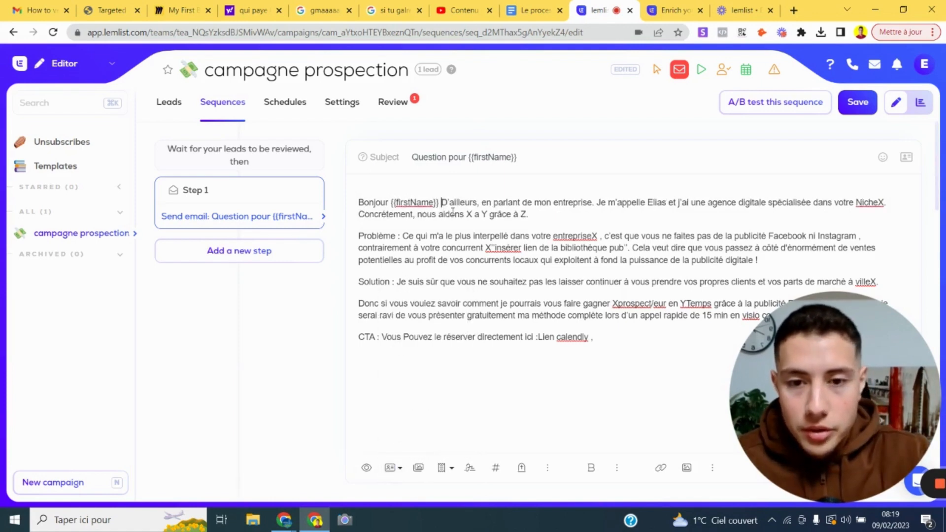
key("Return")
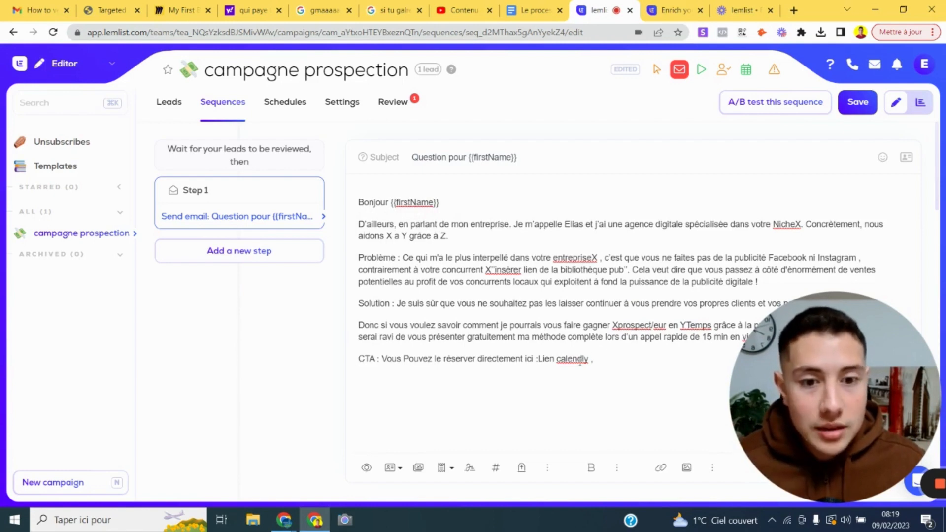
Add blank lines below the email text and preview the webinar, WANTED and Coffee Cup image templates, closing the gallery without choosing one
left_click(578, 359)
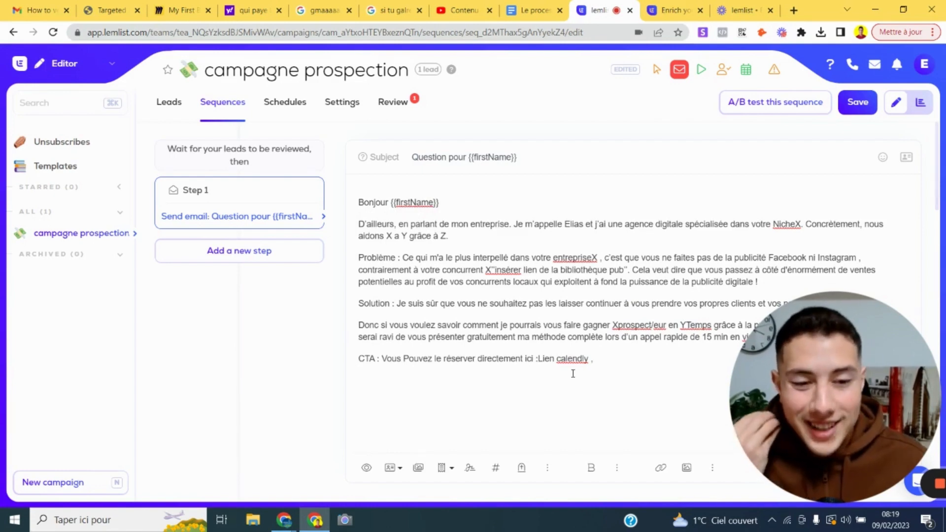
left_click(438, 380)
left_click(386, 401)
left_click(603, 371)
key("Return")
key("Return")
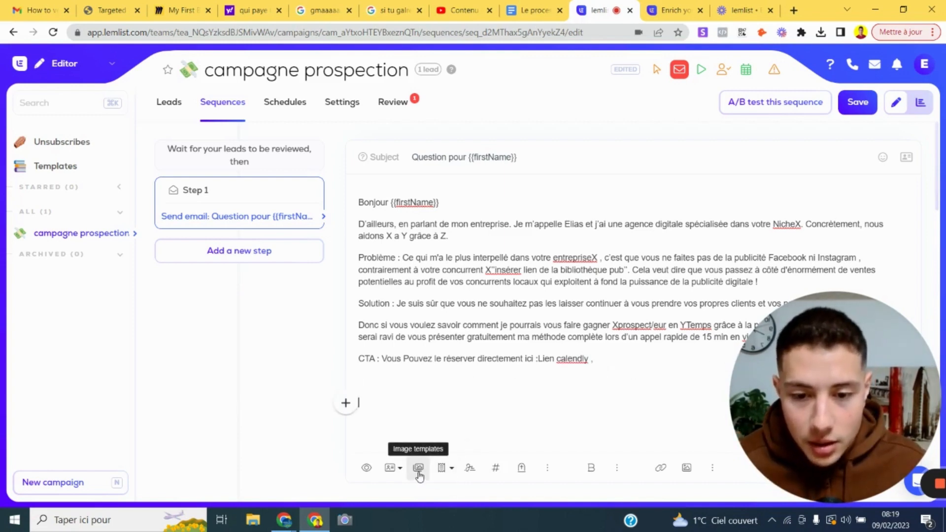
left_click(417, 472)
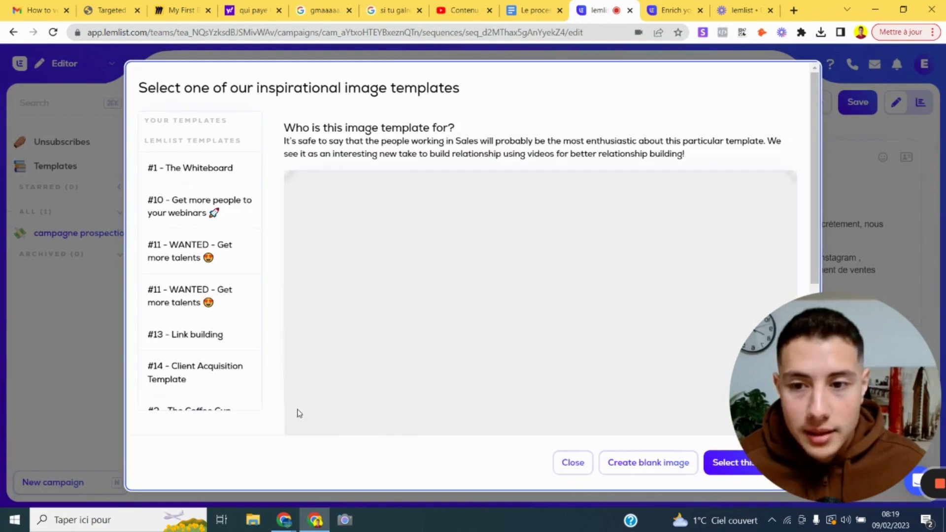
left_click(191, 221)
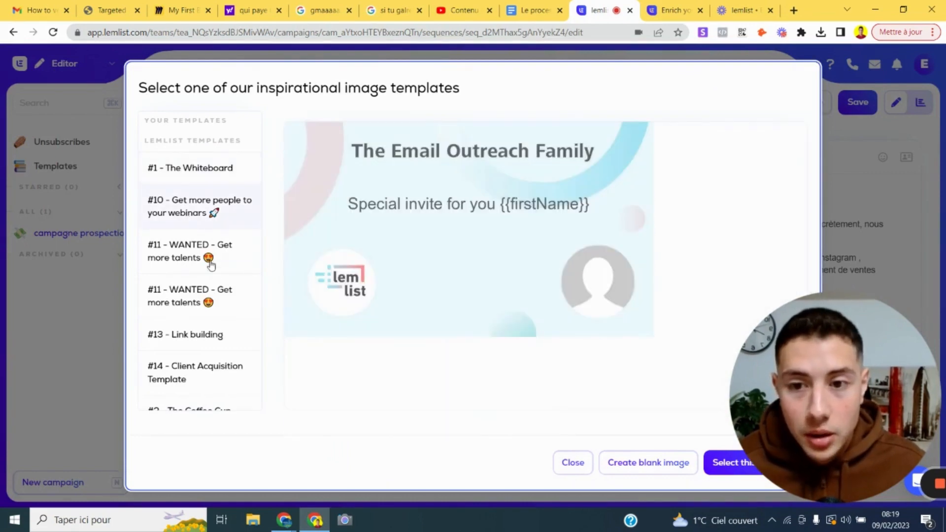
left_click(202, 269)
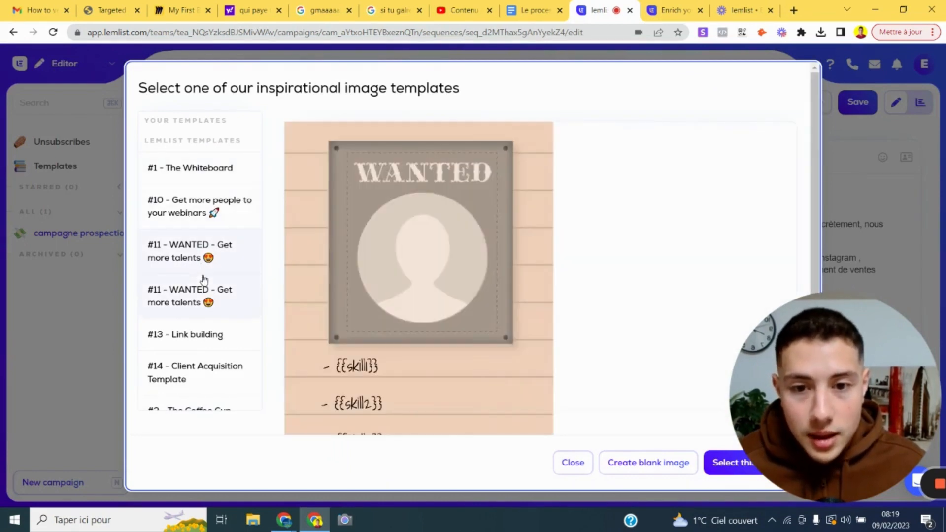
scroll(200, 274, "down", 2)
left_click(202, 282)
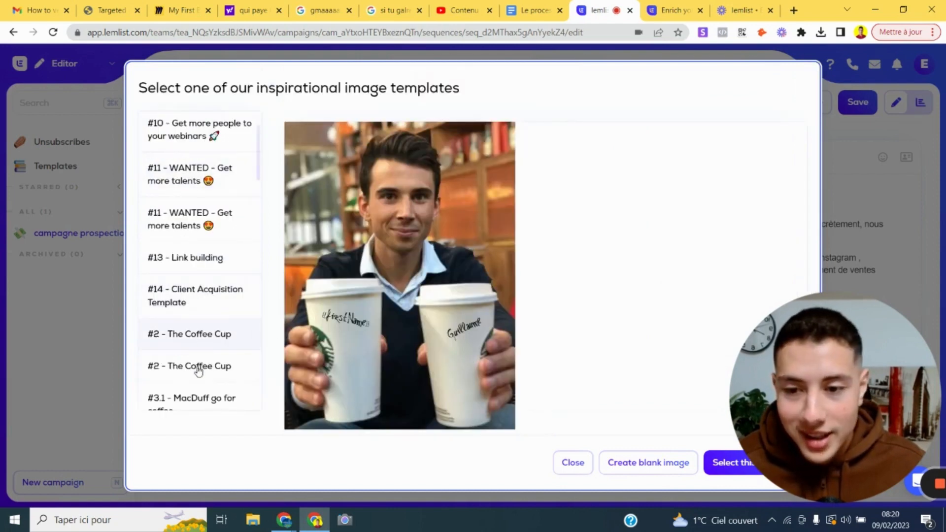
left_click(200, 370)
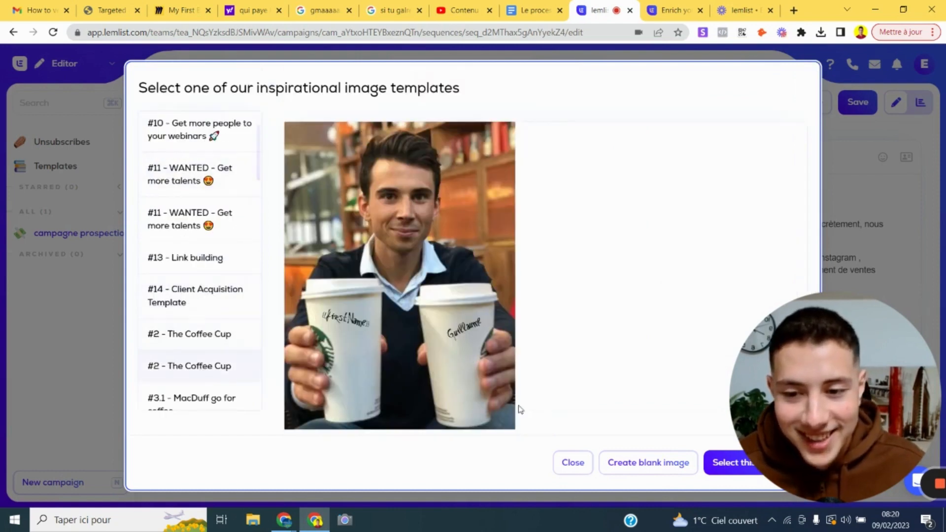
left_click(573, 463)
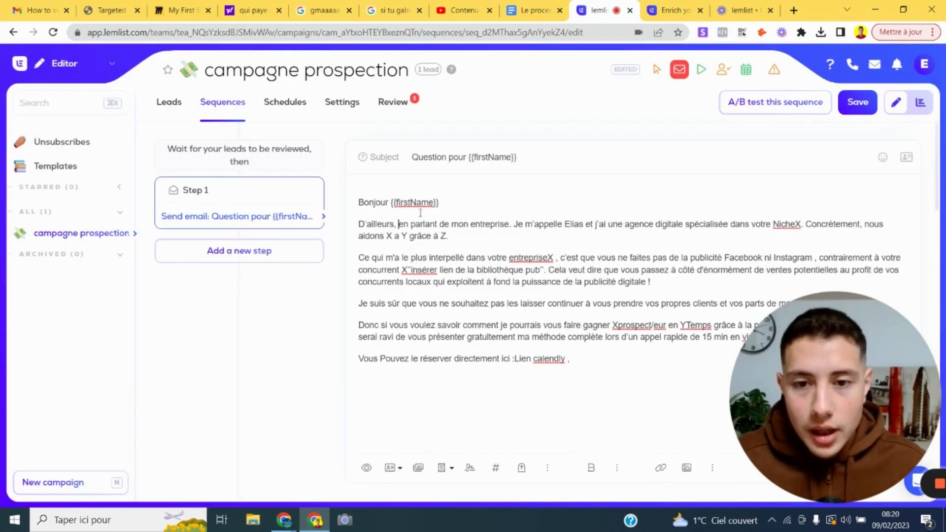
Insert the icebreaker variable on its own line between the greeting and the paragraph starting with "D'ailleurs"
left_click(447, 206)
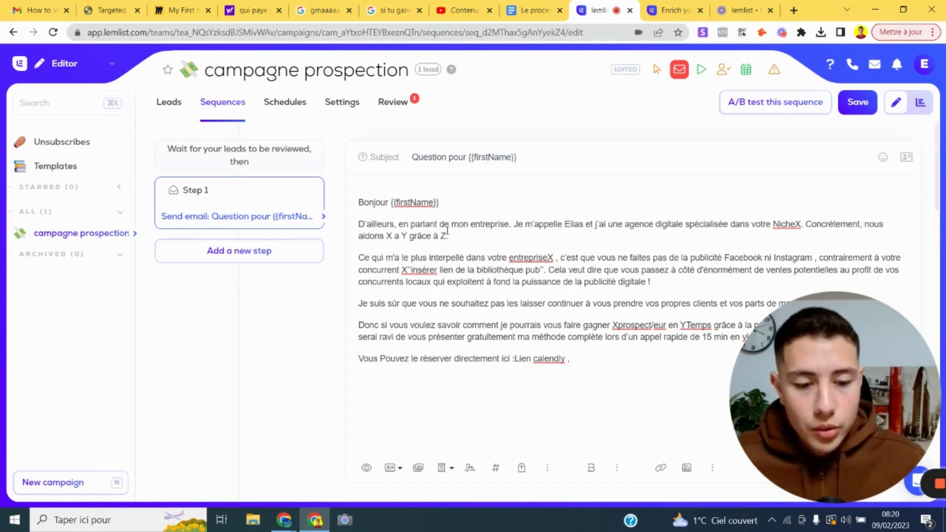
key("Return")
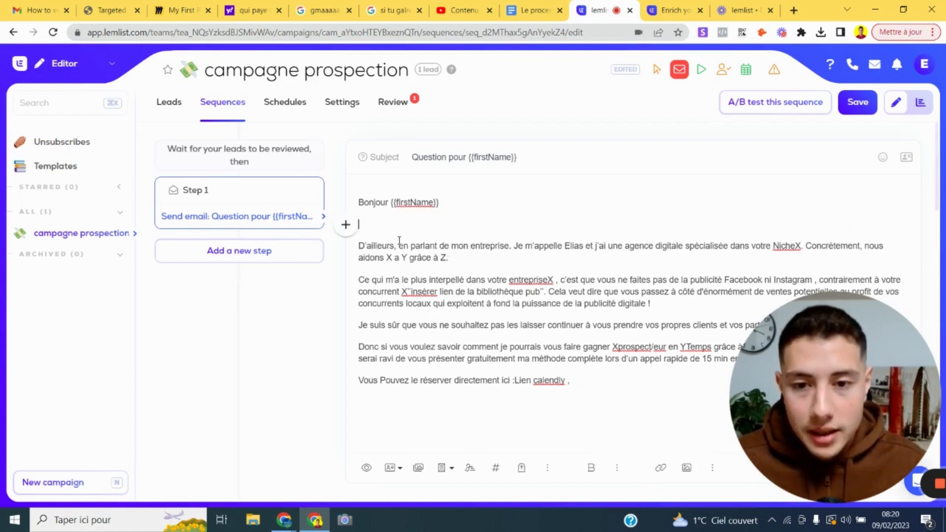
left_click(392, 467)
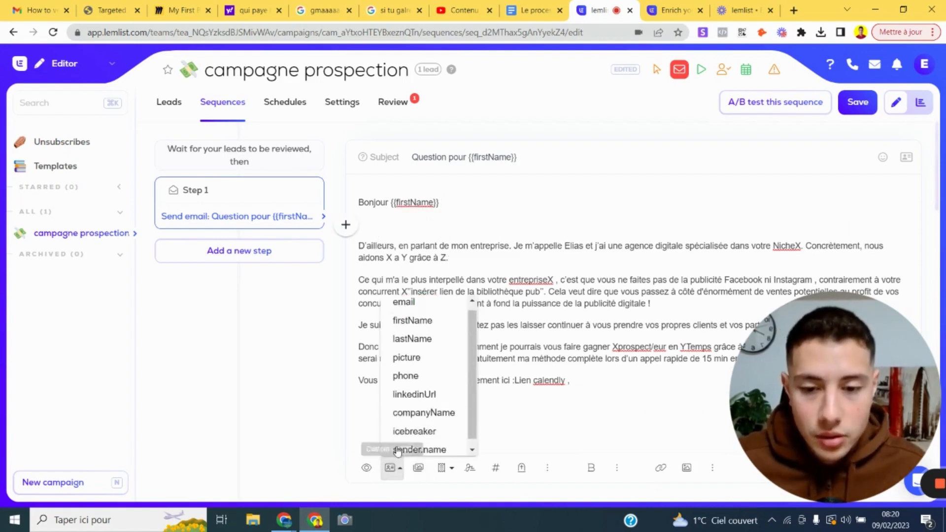
left_click(426, 427)
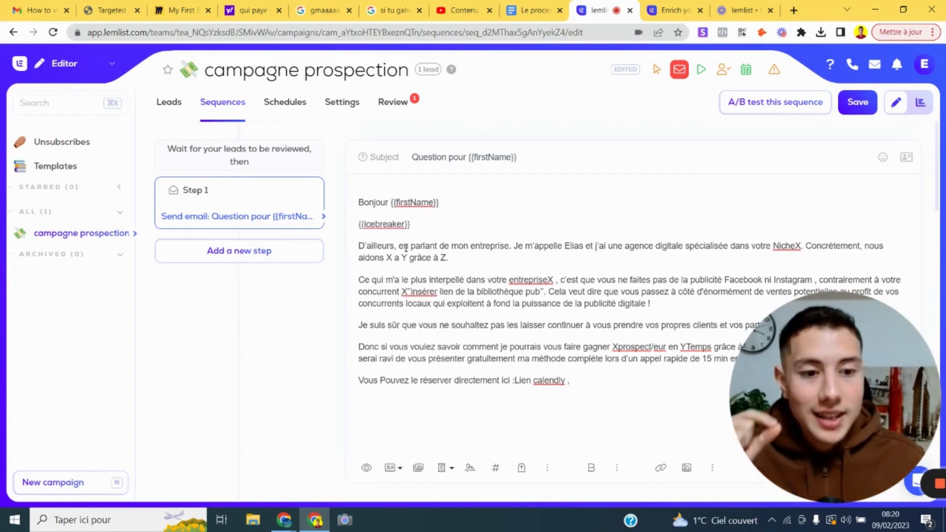
left_click(416, 281)
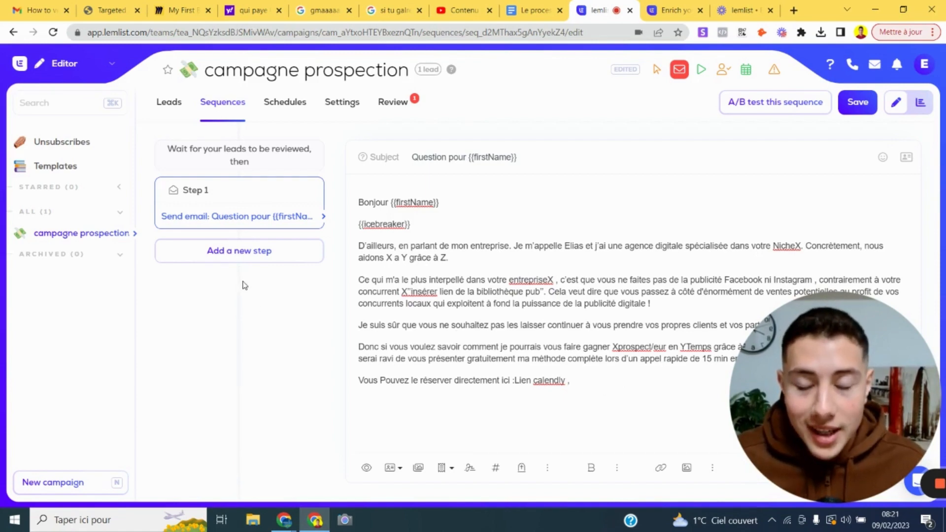
Add step 2 to the sequence as a blank email with the body text "relance 1"
left_click(253, 255)
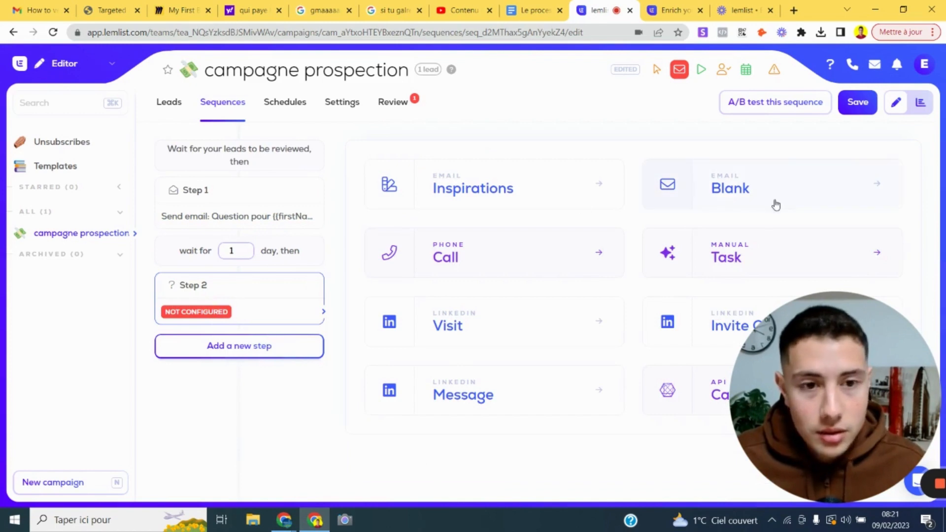
left_click(754, 193)
left_click(473, 206)
type("rela")
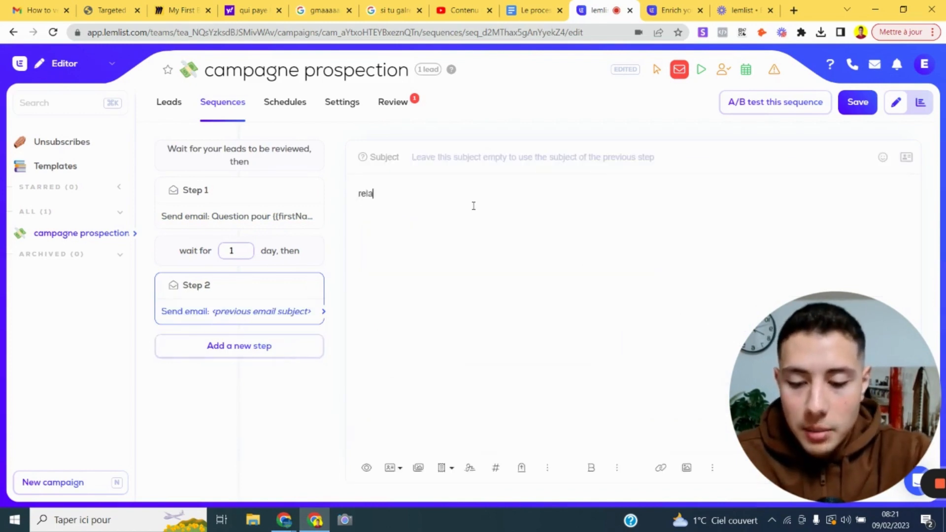
type("nce 1")
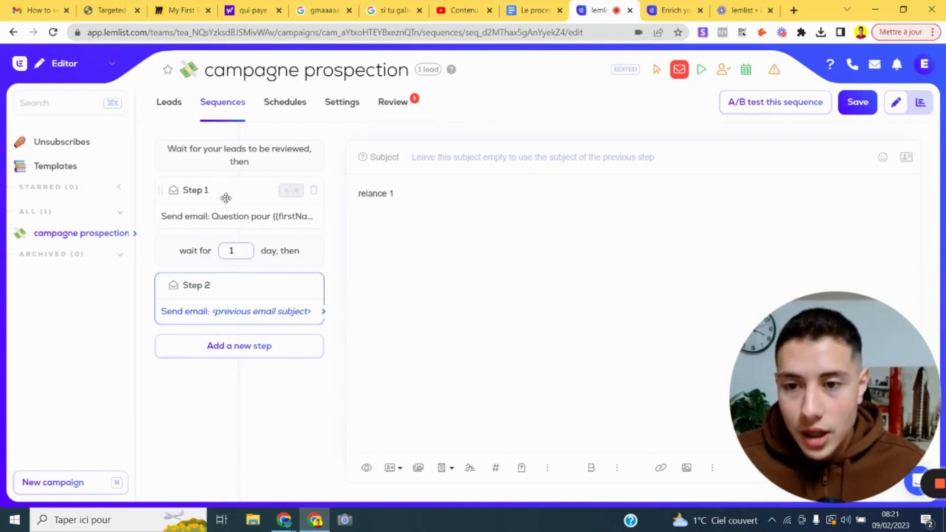
Add a third step to the sequence and set the waits before steps 2 and 3 to 2 days each
left_click(248, 248)
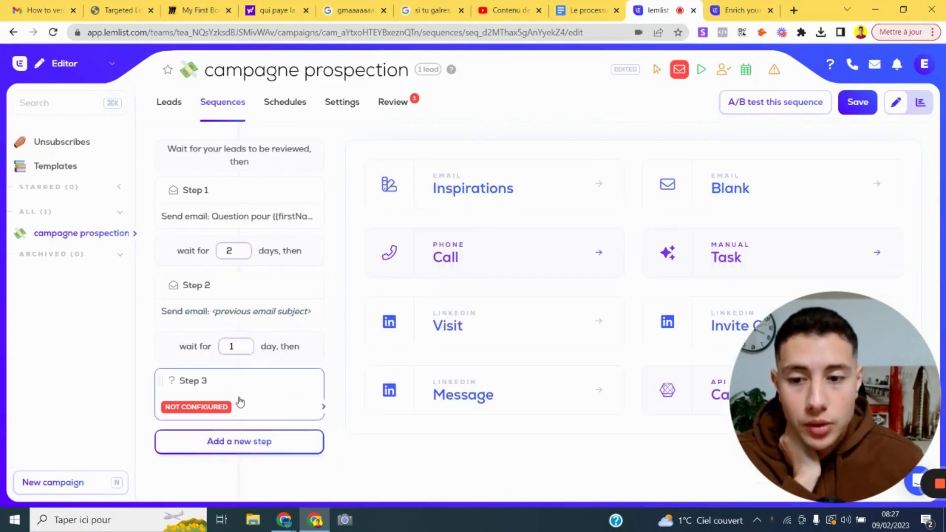
left_click(249, 344)
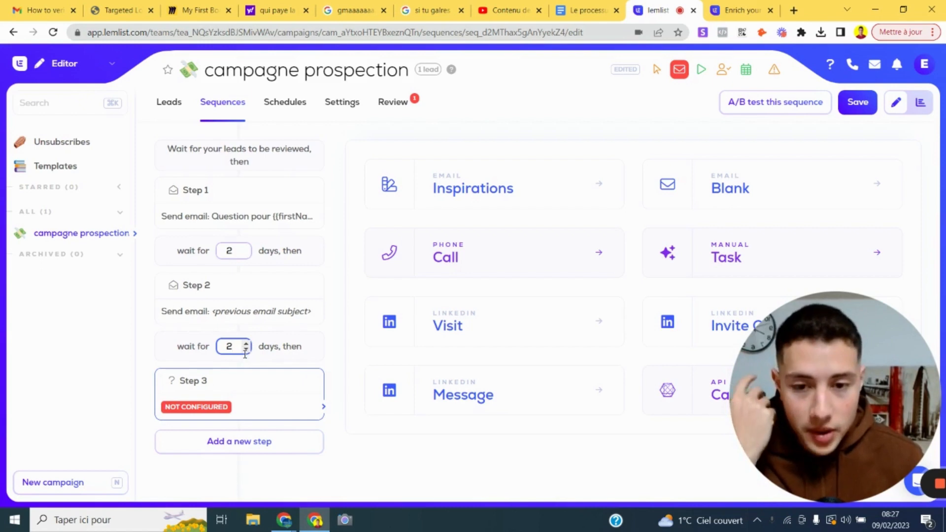
Preview the step 1 email to check how its variables are filled in
left_click(228, 219)
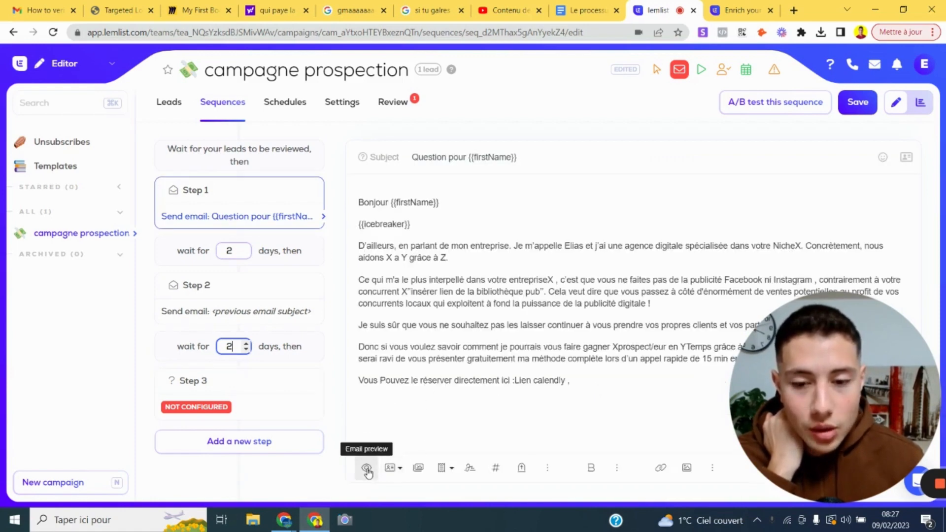
left_click(366, 468)
scroll(390, 269, "down", 1)
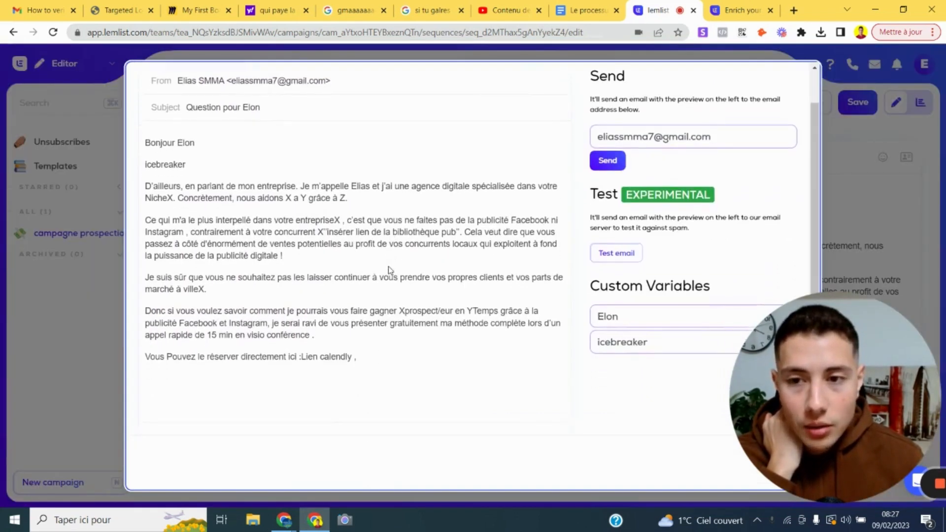
scroll(389, 269, "up", 1)
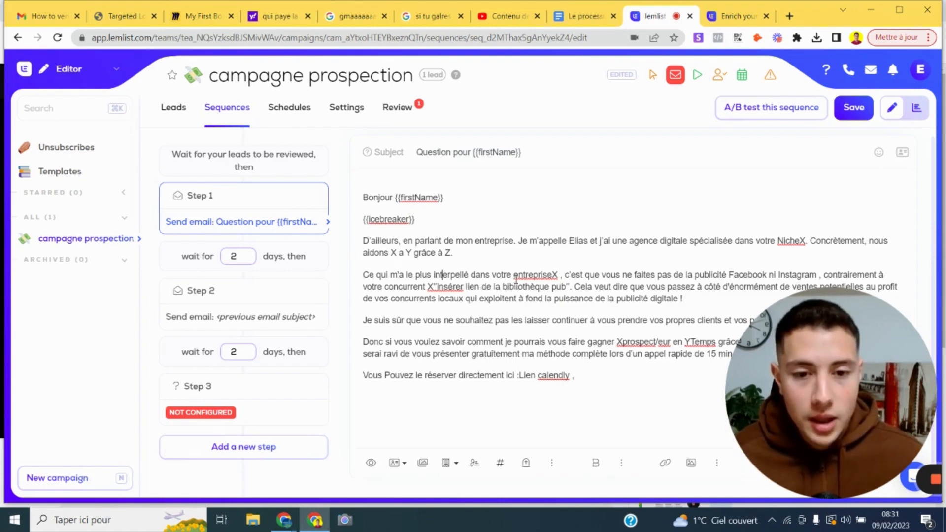
Replace the "entrepriseX" placeholder in the step 1 email with the companyName variable
left_click_drag(513, 277, 557, 281)
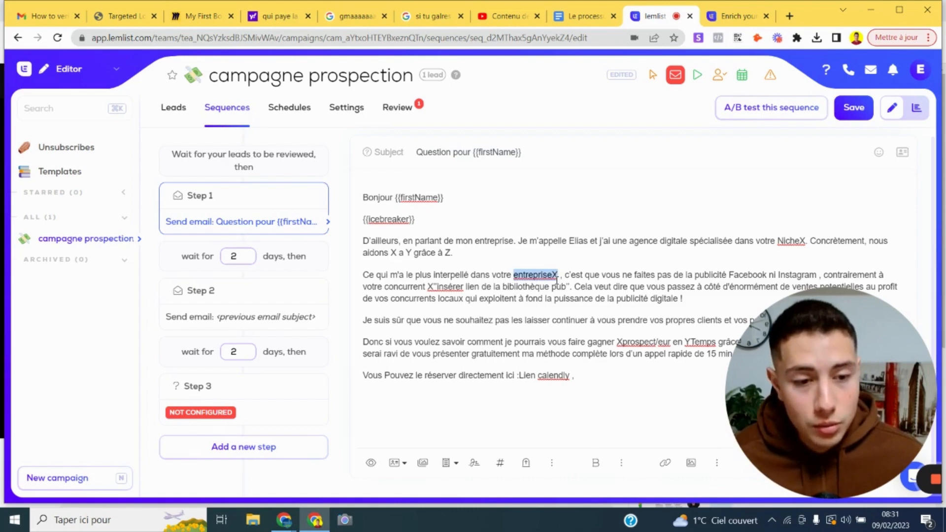
key("BackSpace")
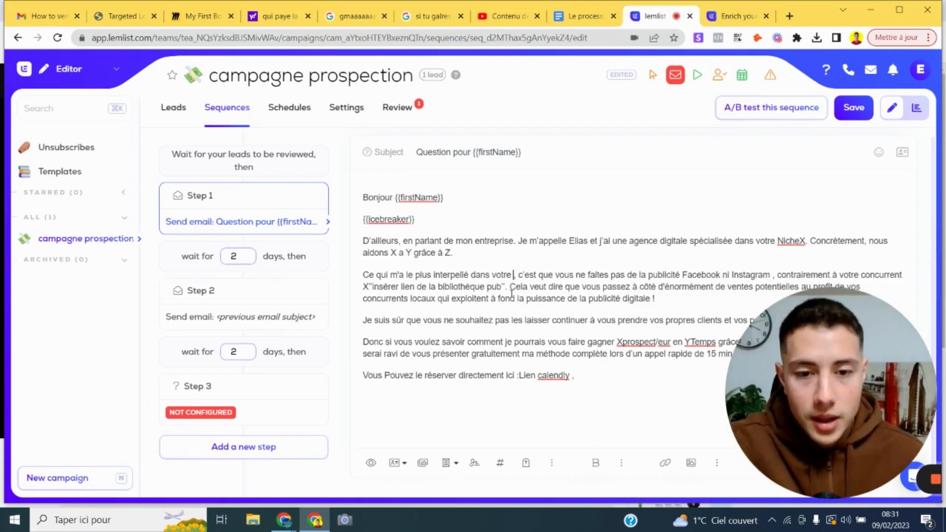
left_click(400, 463)
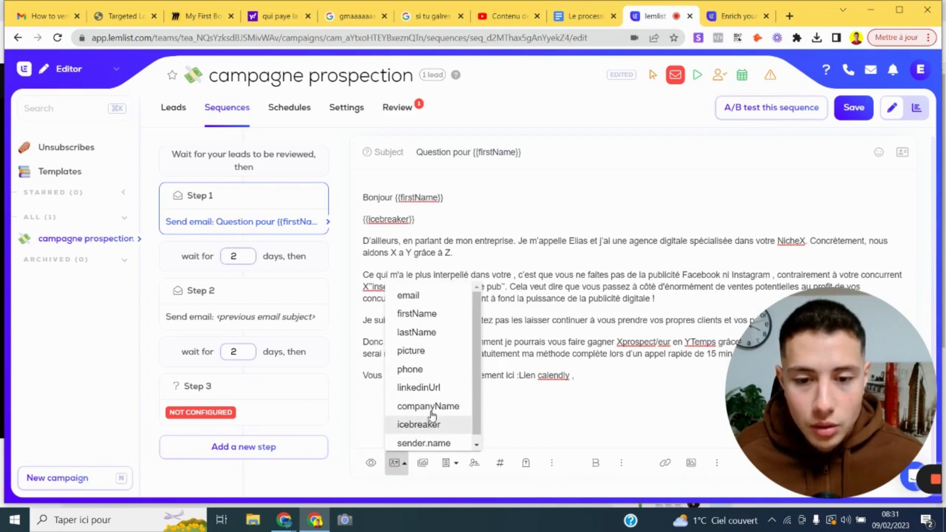
left_click(430, 407)
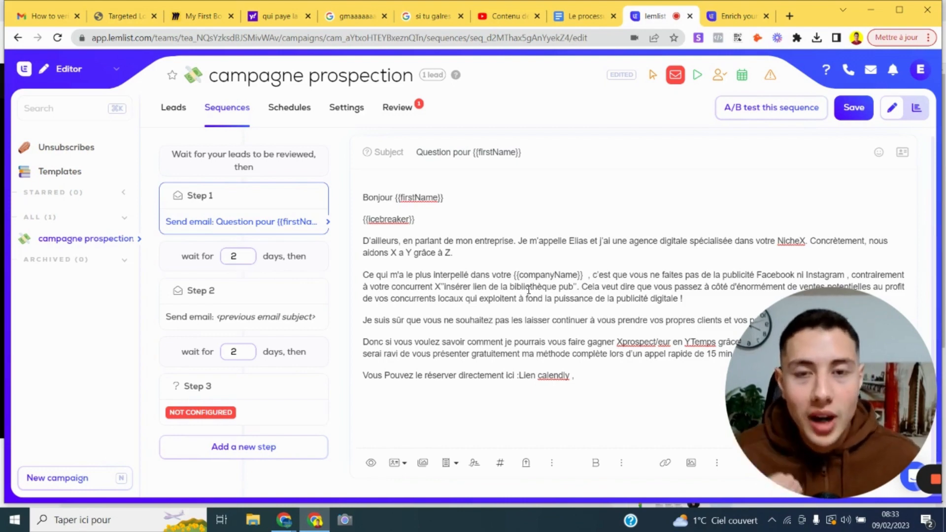
Add an A/B test email to step 1, filling message B with the current message
mouse_move(296, 199)
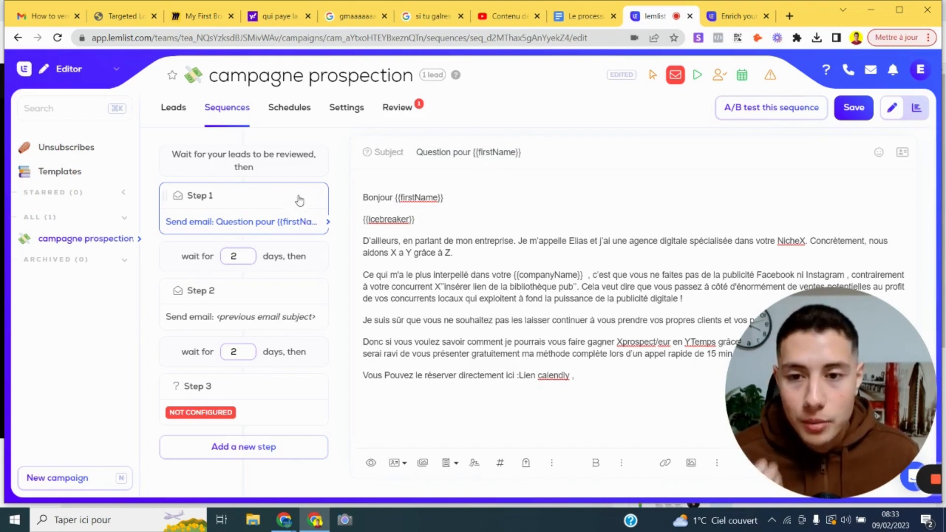
left_click(297, 196)
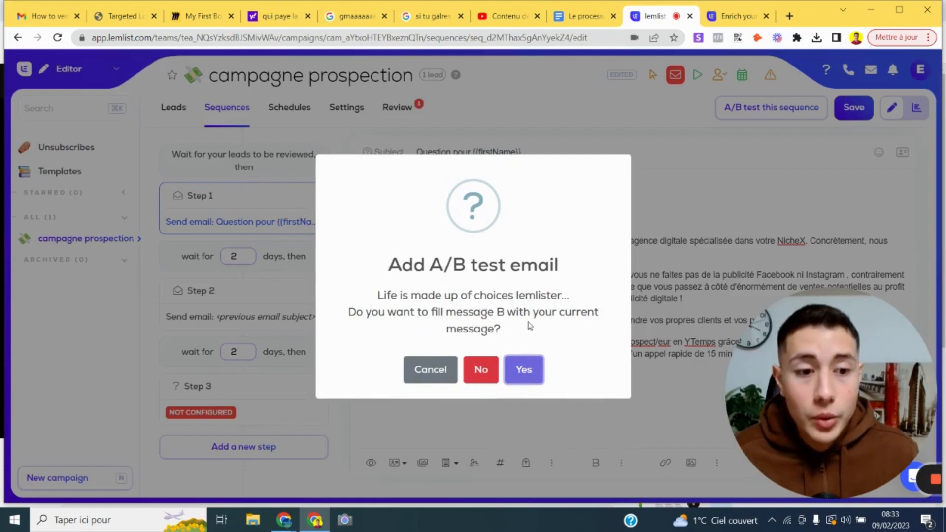
left_click(535, 375)
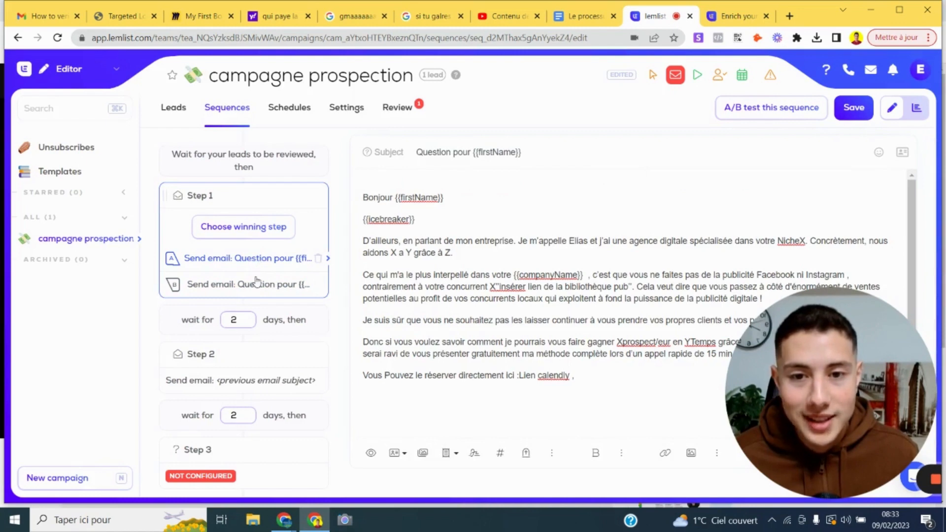
Change the subject of step 1's message A to "c'est pour {{firstName}}"
left_click(263, 261)
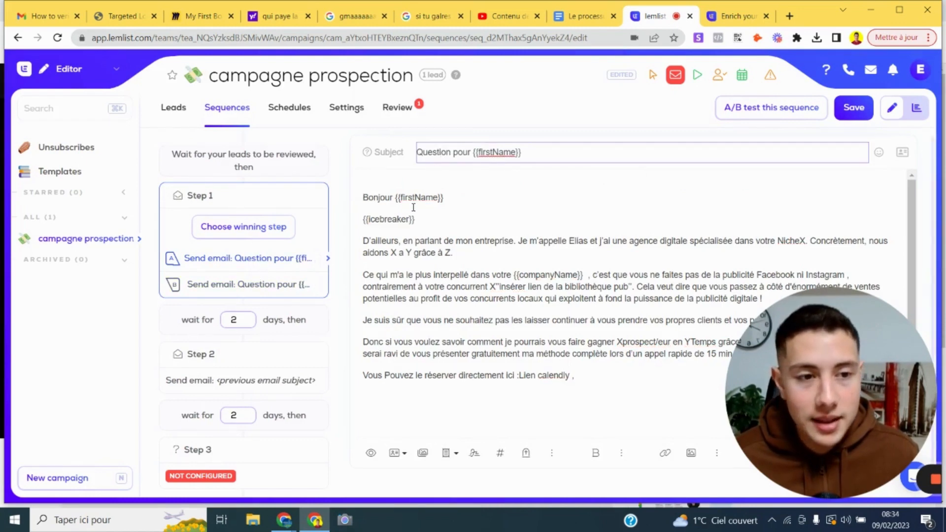
left_click(275, 259)
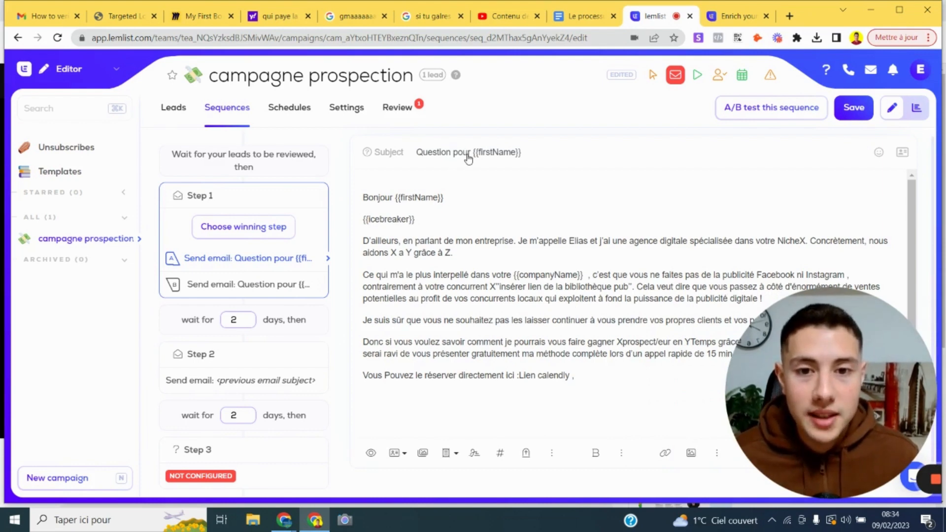
left_click_drag(471, 154, 419, 156)
left_click(444, 155)
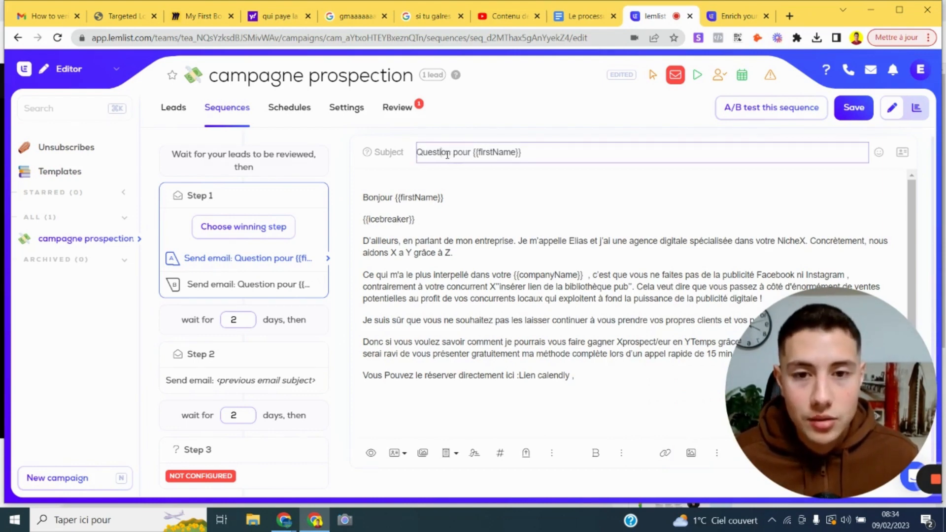
left_click_drag(471, 154, 413, 166)
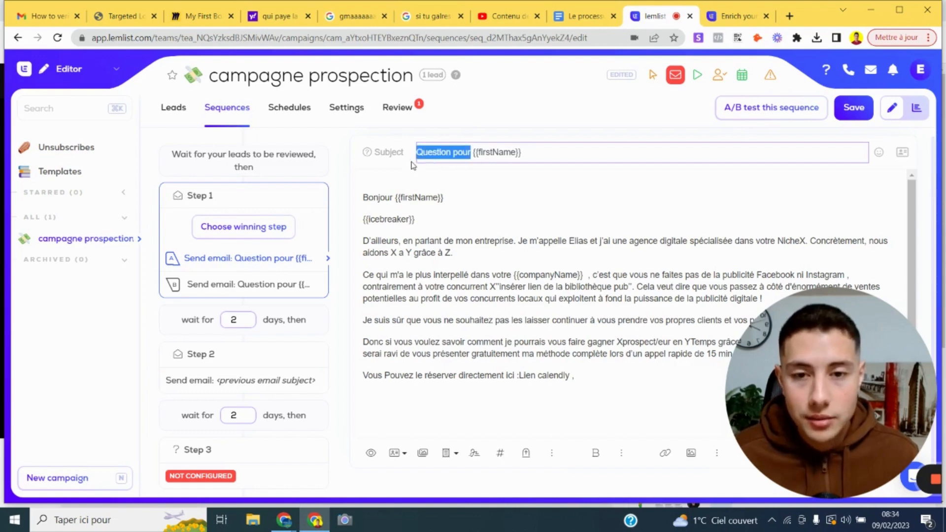
type("c'est p")
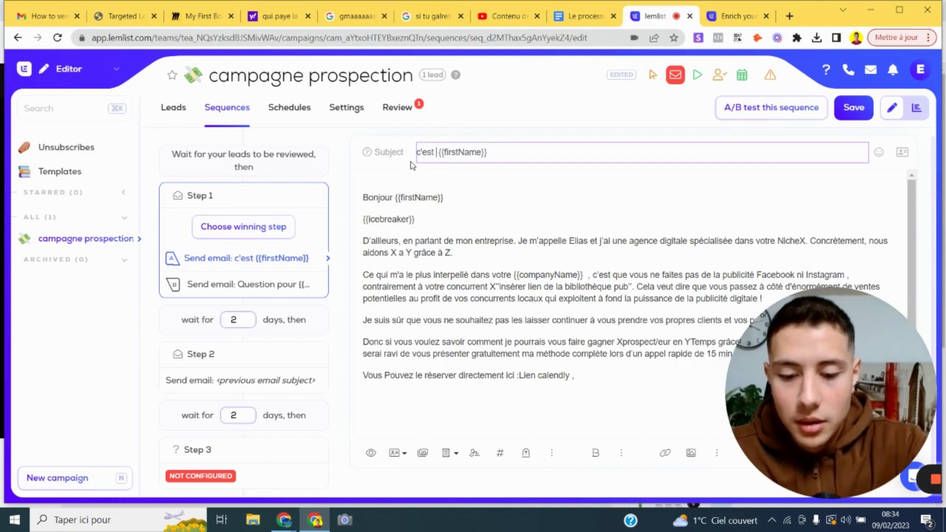
type("ou")
type("t")
key("BackSpace")
type("r")
left_click(438, 213)
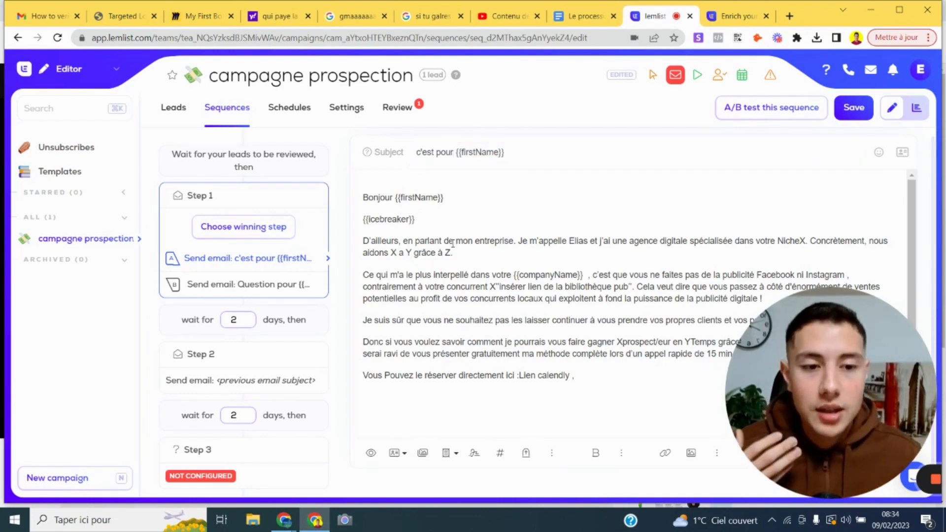
Leave the sequence without saving and examine the stop-sending conditions in the campaign settings
left_click(285, 290)
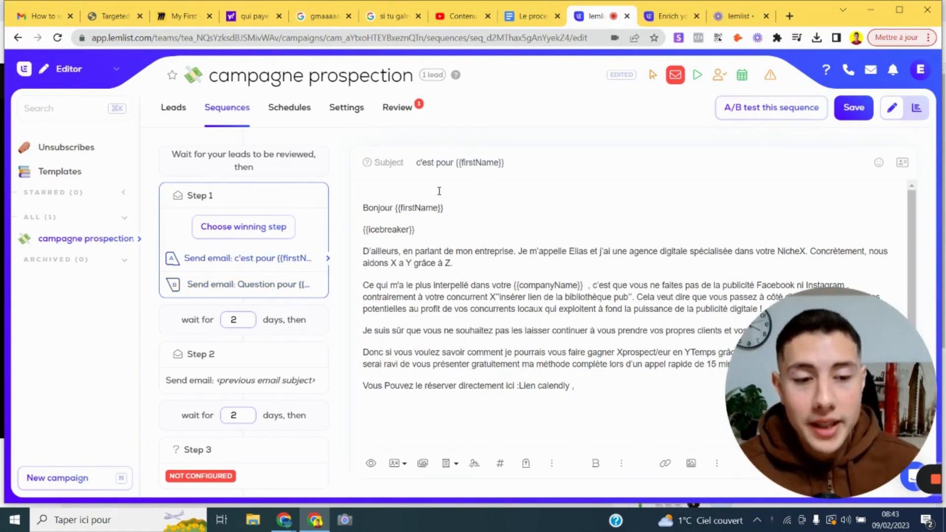
left_click(345, 109)
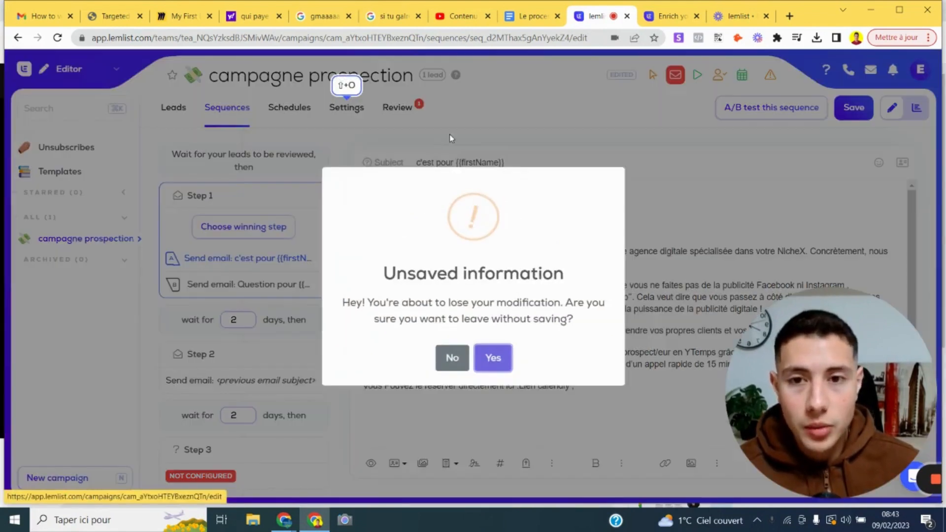
left_click(497, 371)
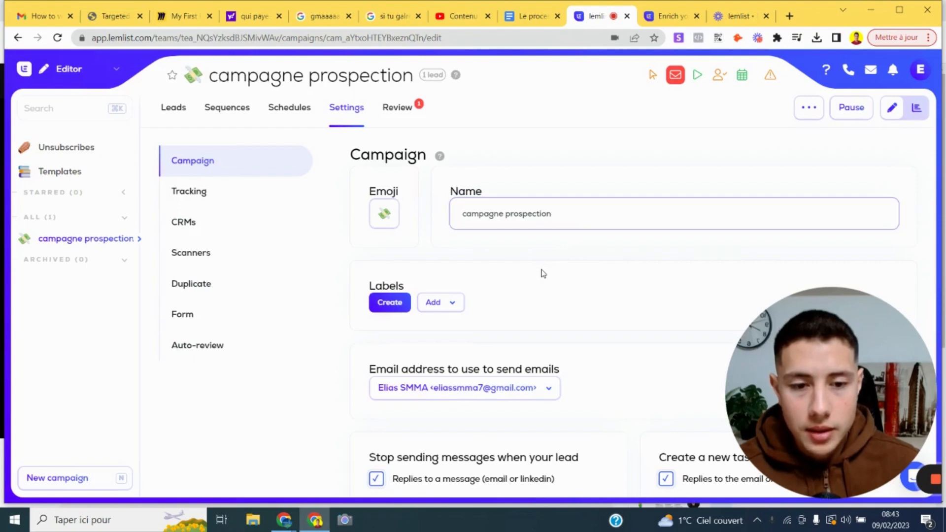
scroll(542, 274, "down", 5)
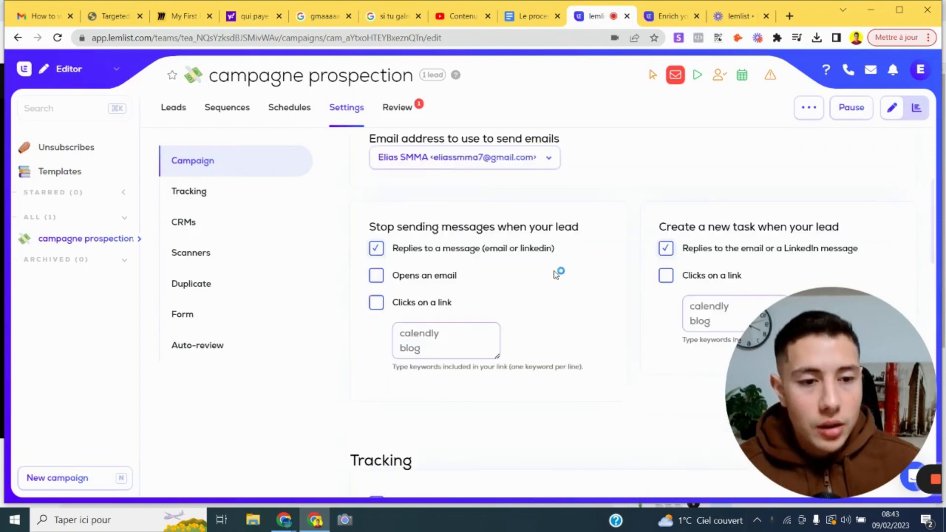
scroll(555, 276, "down", 2)
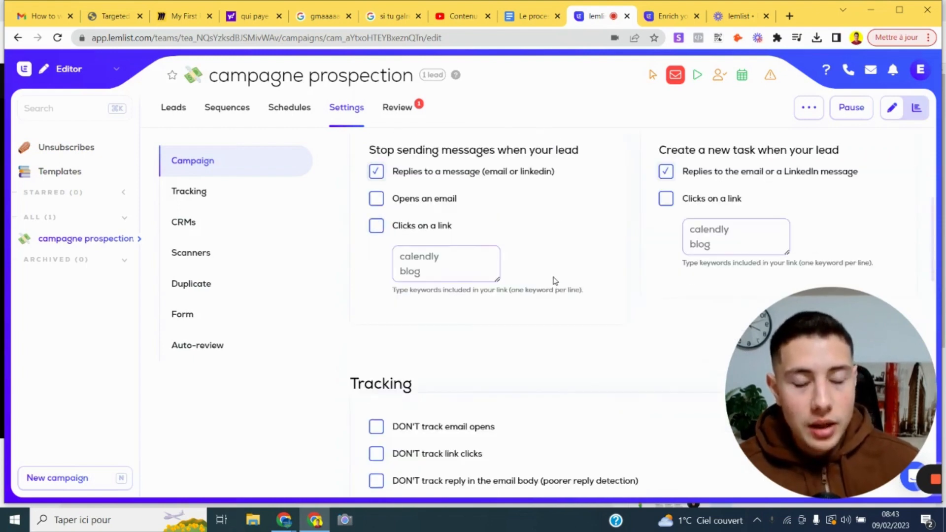
scroll(574, 302, "up", 2)
scroll(574, 302, "down", 2)
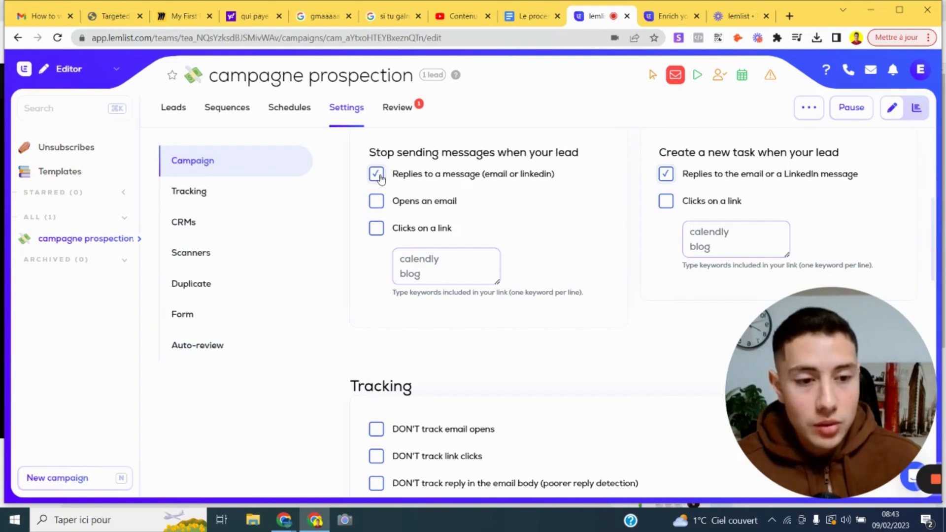
Try out the stop-sending conditions for message replies and link clicks, setting each back as it was
left_click(380, 178)
left_click(378, 176)
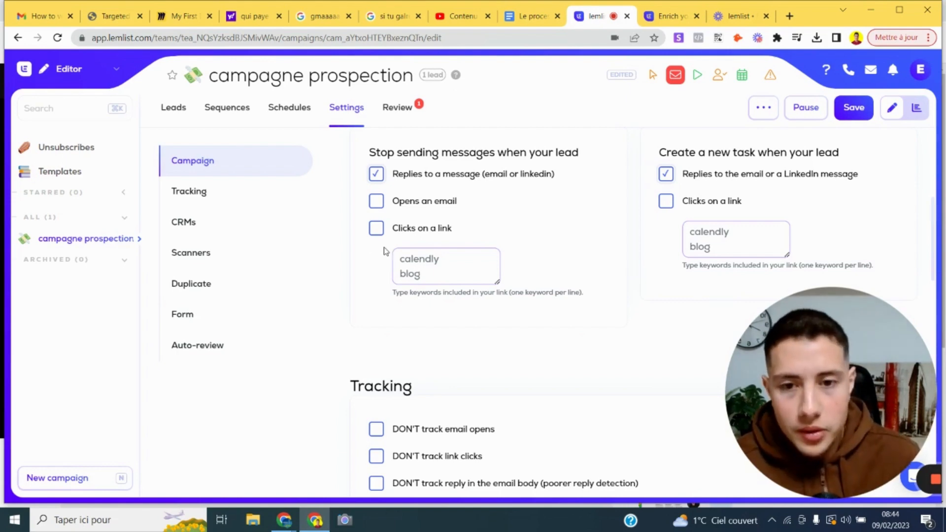
left_click(375, 230)
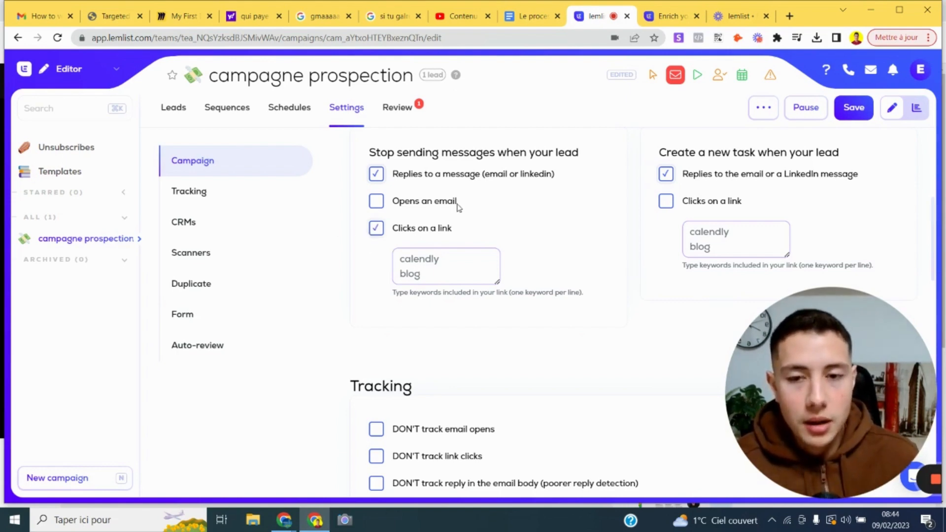
left_click(377, 229)
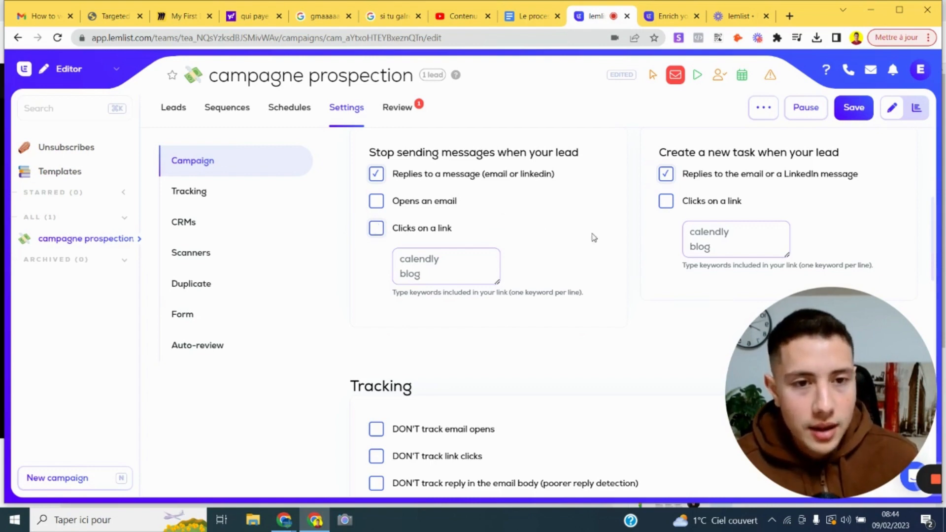
Examine the campaign's task creation, tracking, CRM, scanner, duplicate, form and auto-review settings
scroll(636, 239, "down", 2)
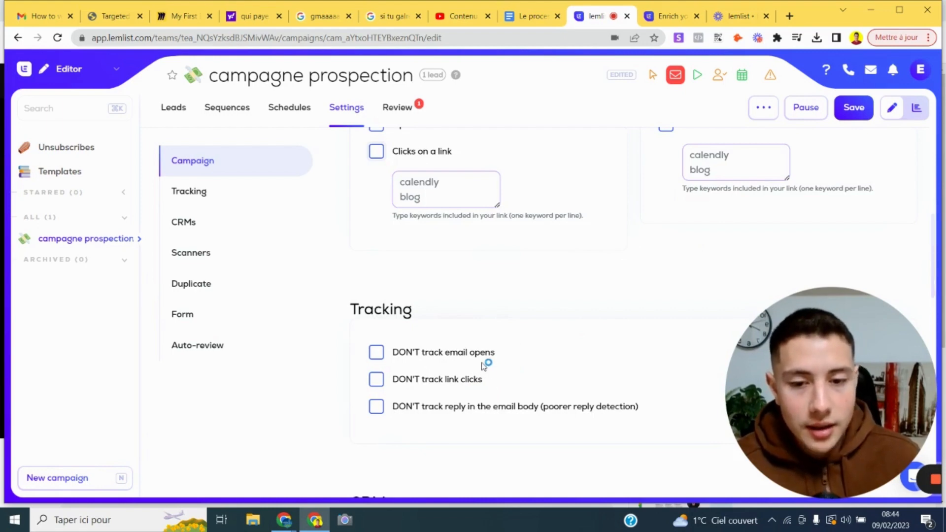
scroll(498, 348, "up", 4)
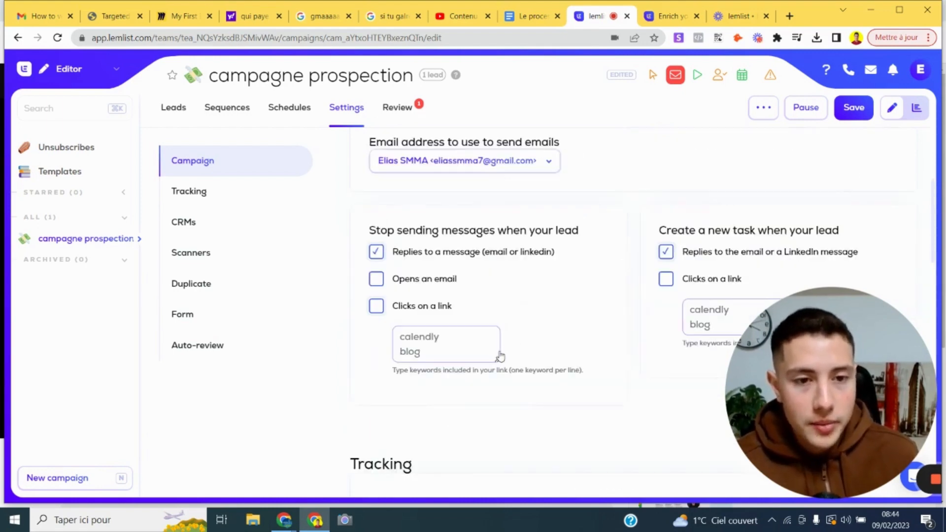
scroll(497, 350, "down", 2)
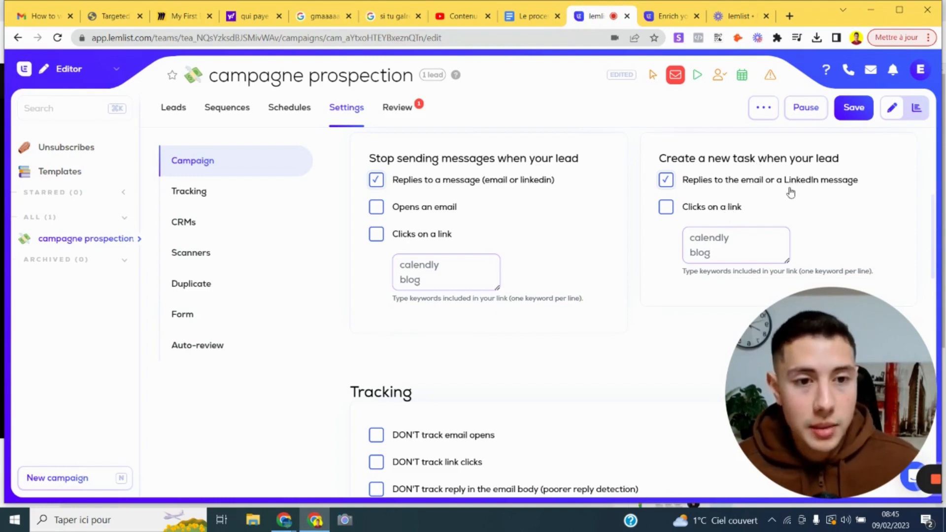
scroll(557, 281, "down", 2)
scroll(647, 277, "down", 5)
scroll(647, 277, "down", 2)
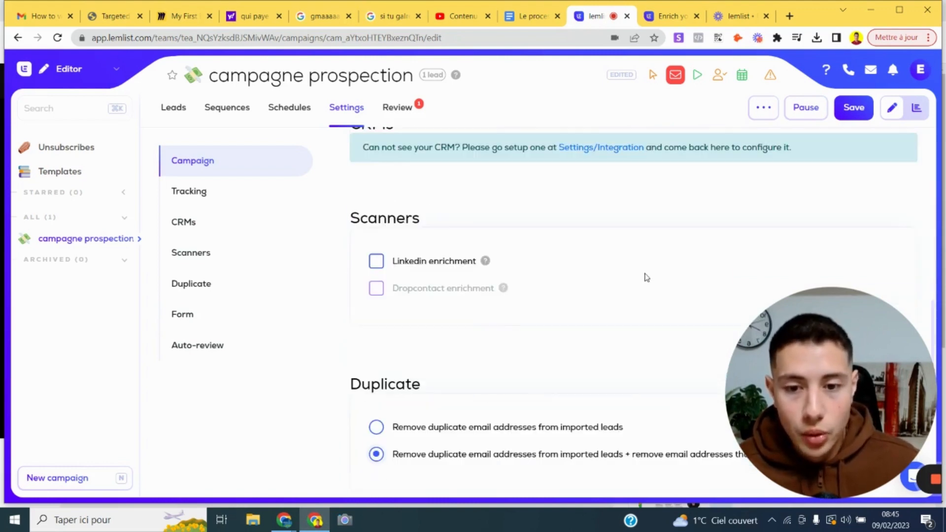
scroll(646, 277, "down", 3)
scroll(645, 276, "up", 3)
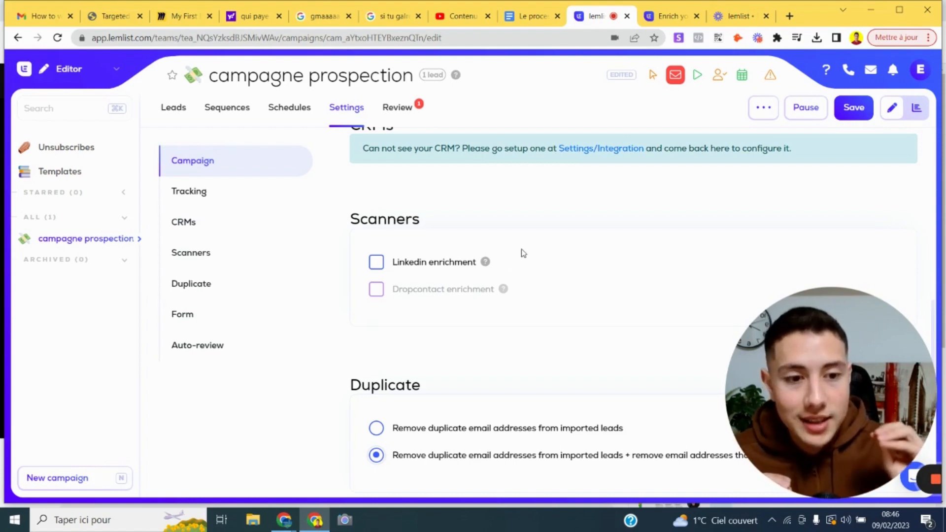
scroll(531, 250, "down", 3)
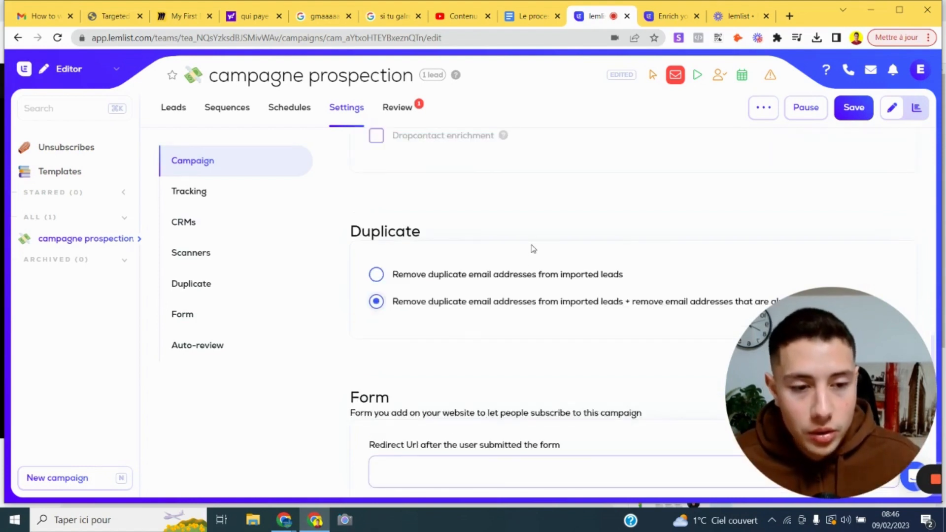
scroll(537, 249, "down", 3)
scroll(546, 245, "down", 3)
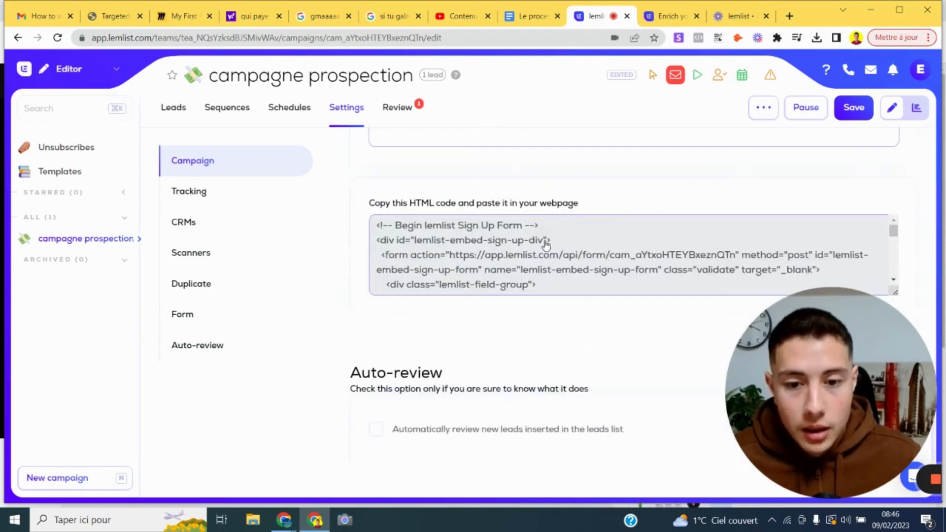
scroll(546, 244, "up", 10)
scroll(546, 244, "up", 4)
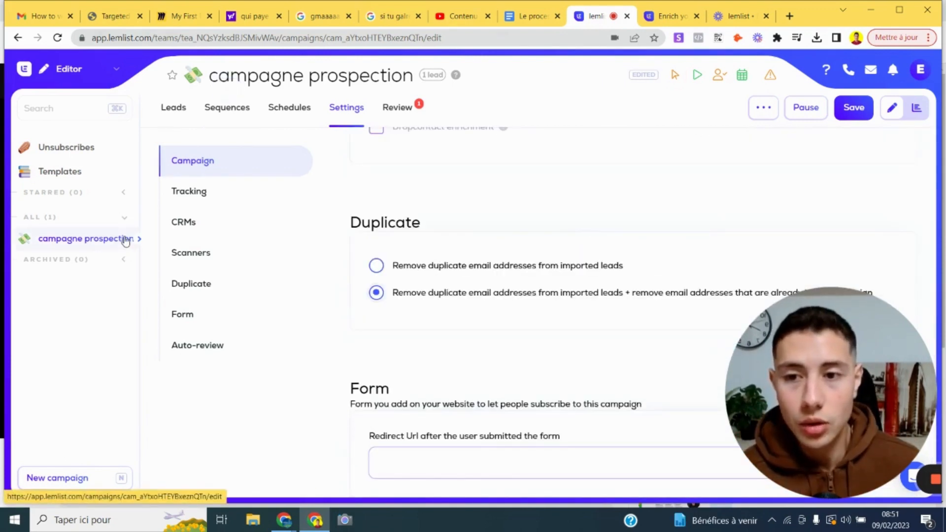
Leave the settings without saving, view the sequence and check the step 1 email awaiting lead review
left_click(244, 115)
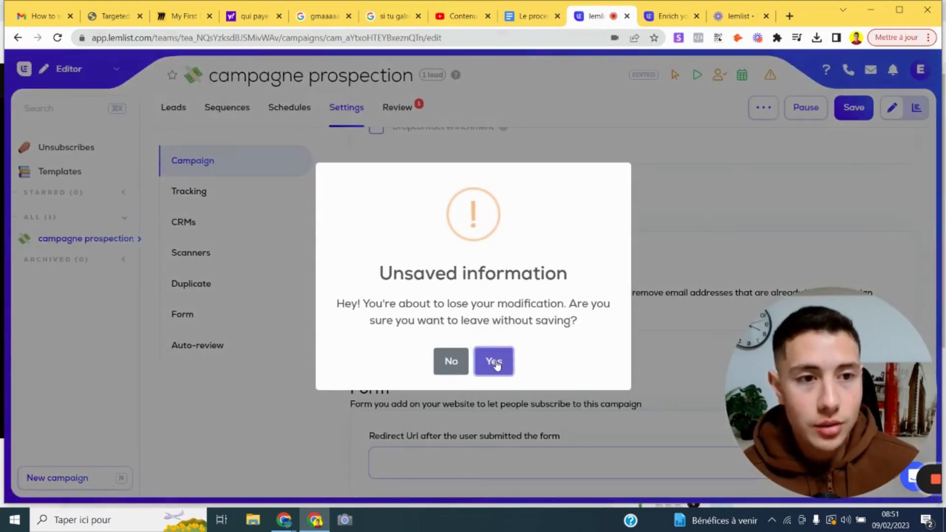
left_click(494, 363)
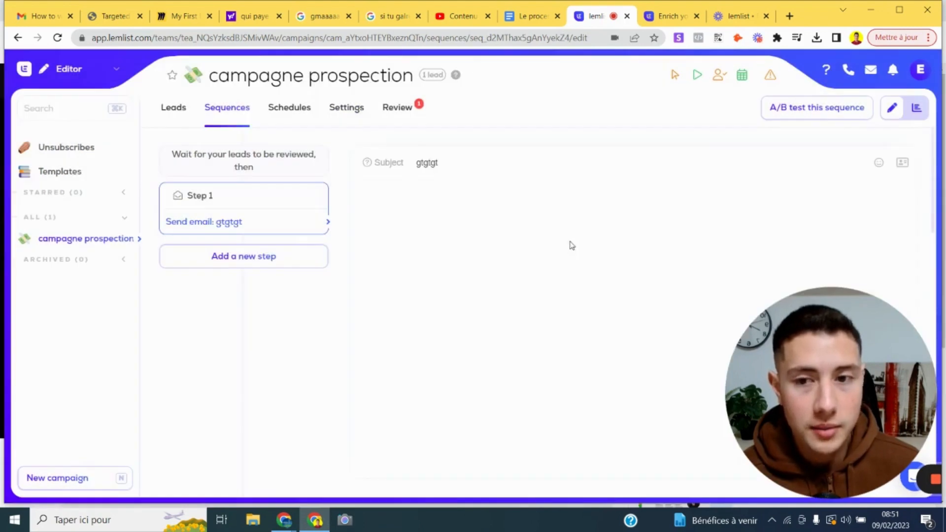
left_click(400, 112)
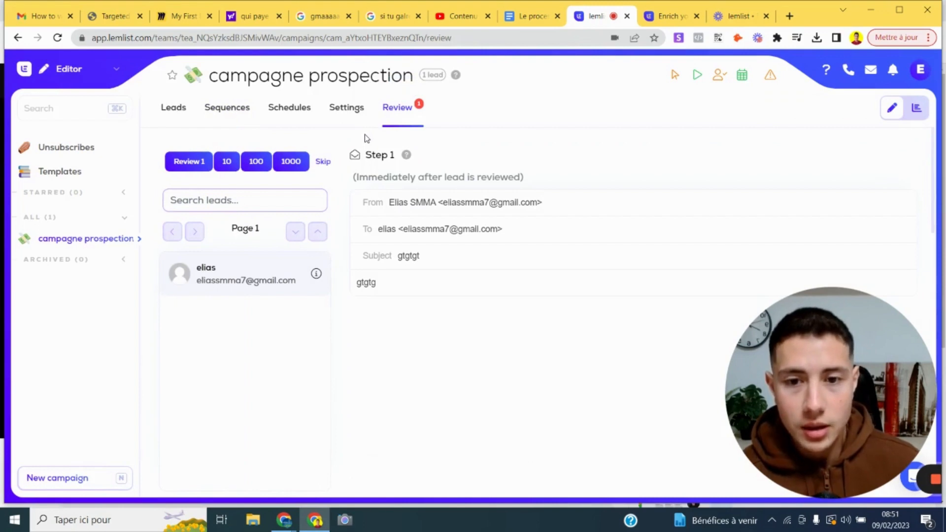
Pause the campaign from its settings and start it again
left_click(349, 115)
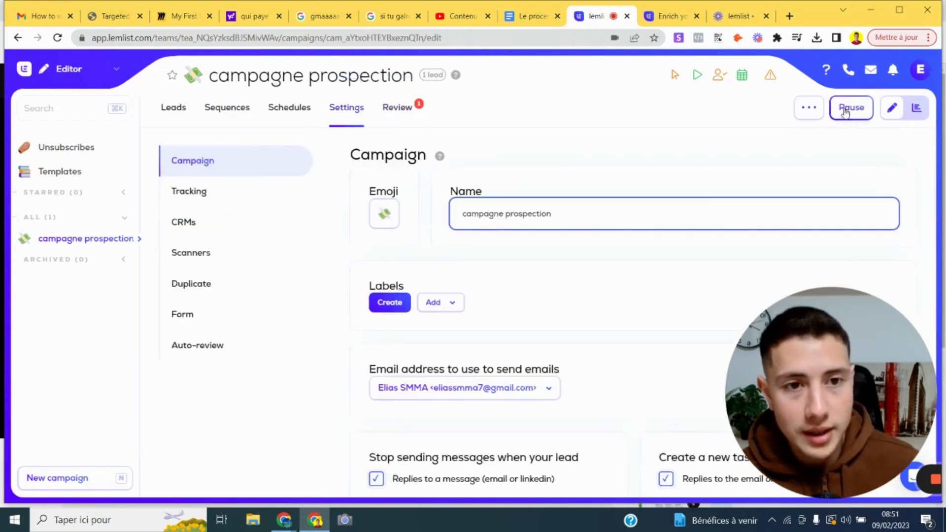
left_click(699, 79)
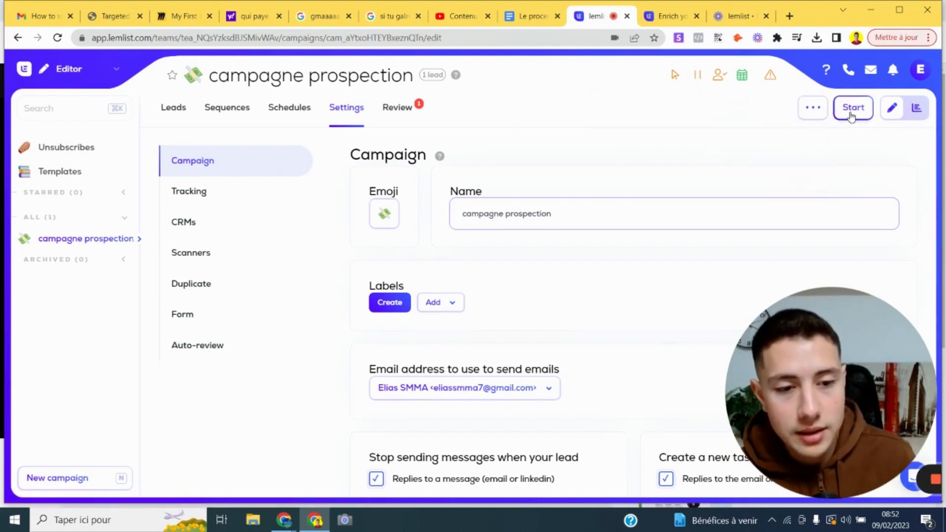
left_click(851, 113)
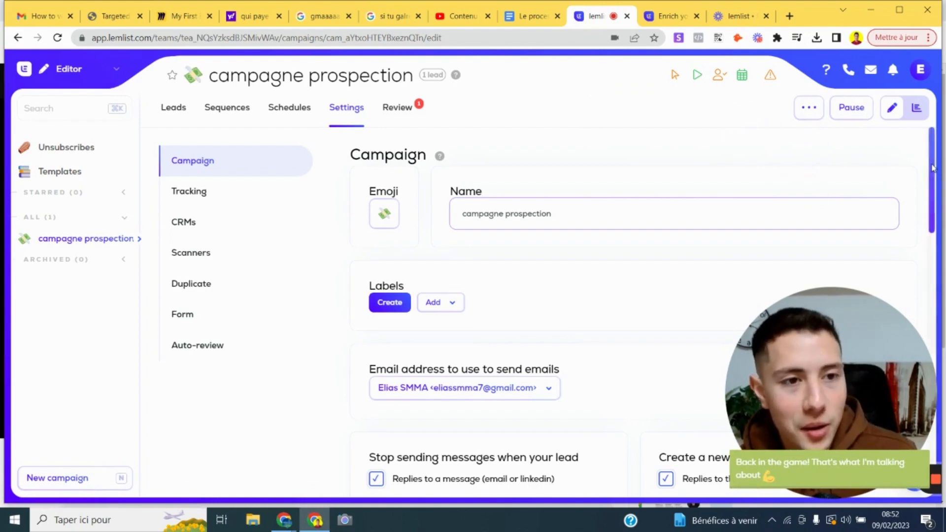
Open the campaign's report and examine its clicked, replied and opened statistics
left_click(916, 110)
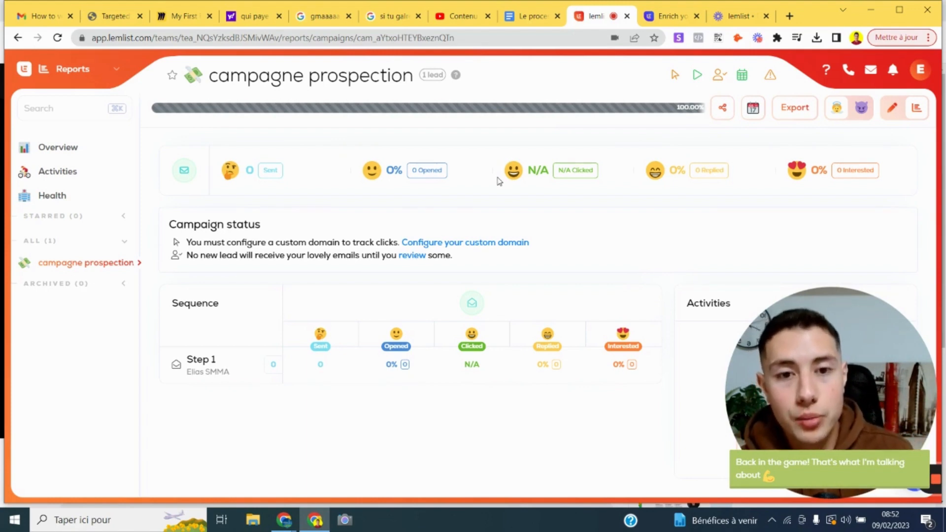
mouse_move(564, 181)
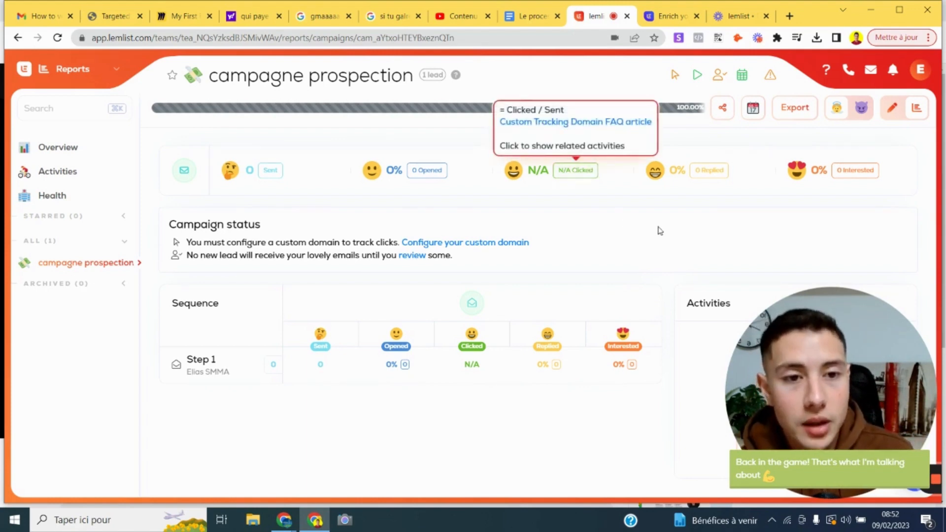
mouse_move(712, 178)
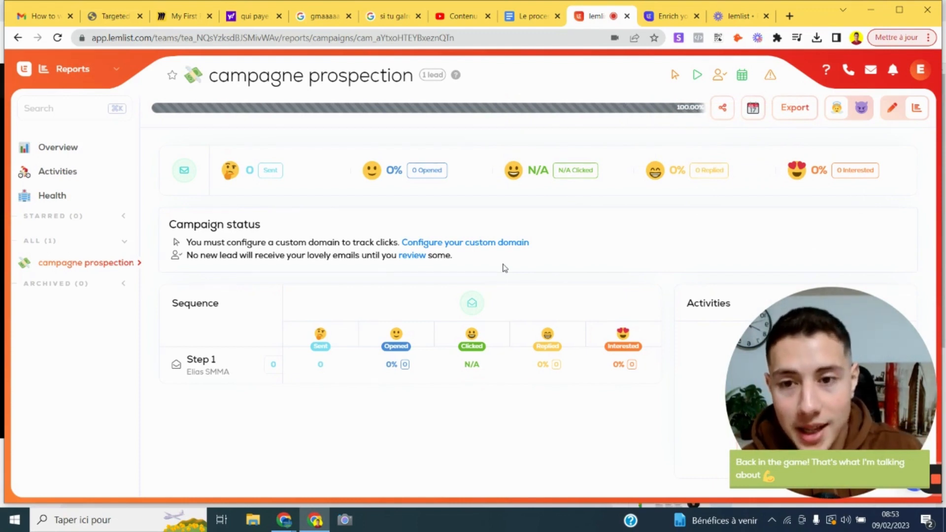
mouse_move(432, 178)
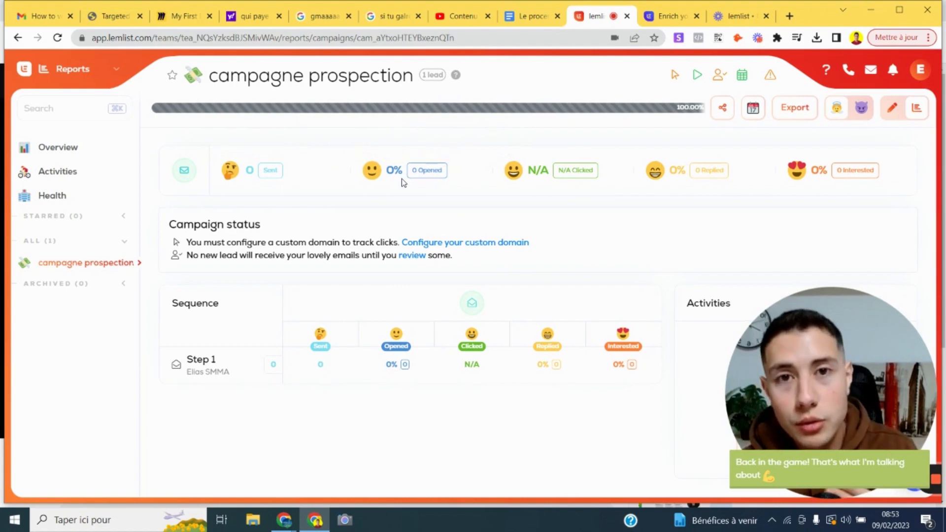